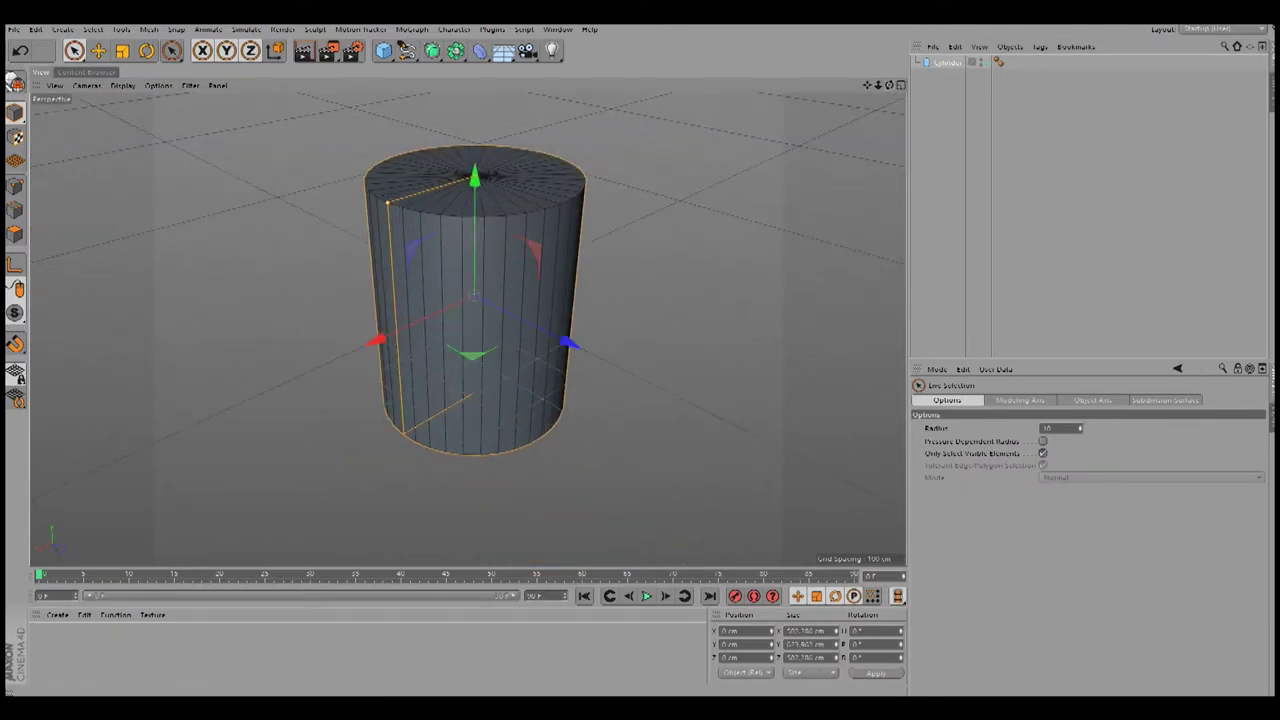
# Step: Make the cylinder editable and delete its bottom cap polygons
pyautogui.press('c')
pyautogui.hotkey('ctrl', 'z')
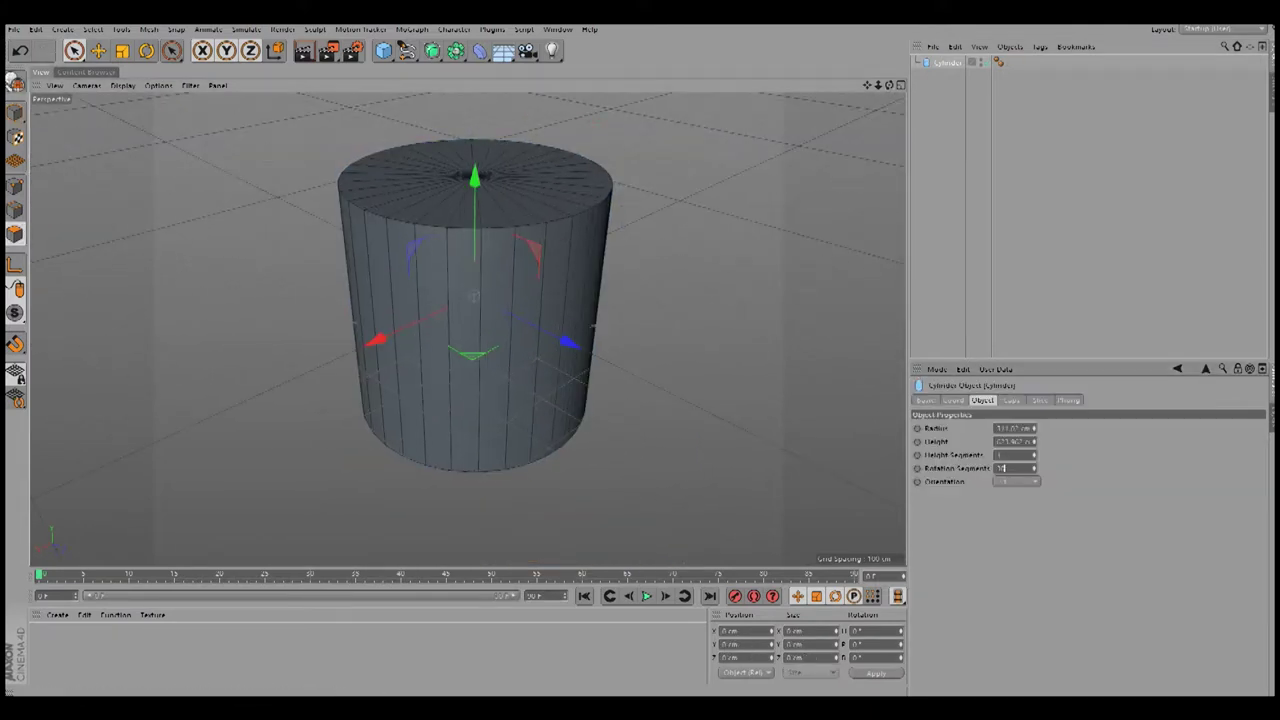
pyautogui.press('c')
pyautogui.click(460, 162)
pyautogui.moveTo(572, 345)
pyautogui.keyDown('alt'); pyautogui.mouseDown()
pyautogui.moveTo(469, 329)
pyautogui.moveTo(670, 135)
pyautogui.mouseUp(); pyautogui.keyUp('alt')
pyautogui.click(469, 329)
pyautogui.press('Delete')
# Step: Close the open bottom with a single cap via Close Polygon Hole, then select the top cap
pyautogui.rightClick(670, 135)
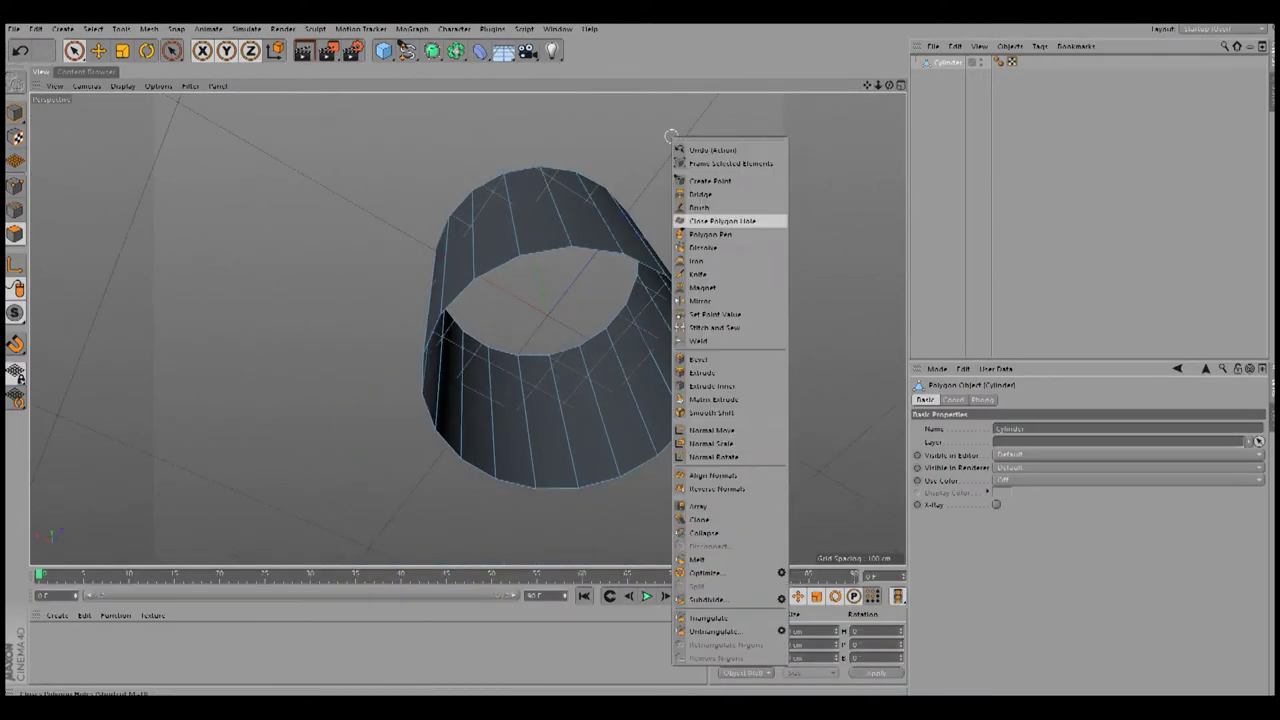
pyautogui.click(722, 220)
pyautogui.click(776, 230)
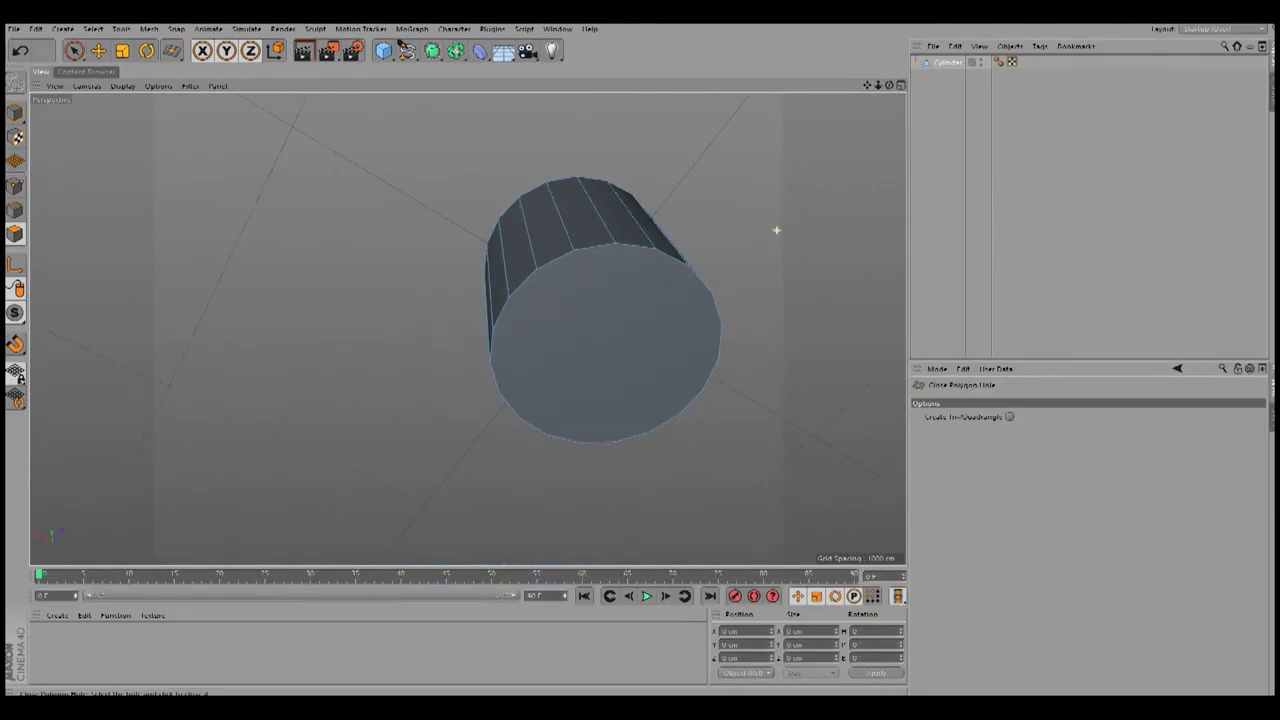
pyautogui.keyDown('alt'); pyautogui.moveTo(776, 230); pyautogui.dragTo(469, 329); pyautogui.keyUp('alt')
pyautogui.press('space')
pyautogui.click(607, 244)
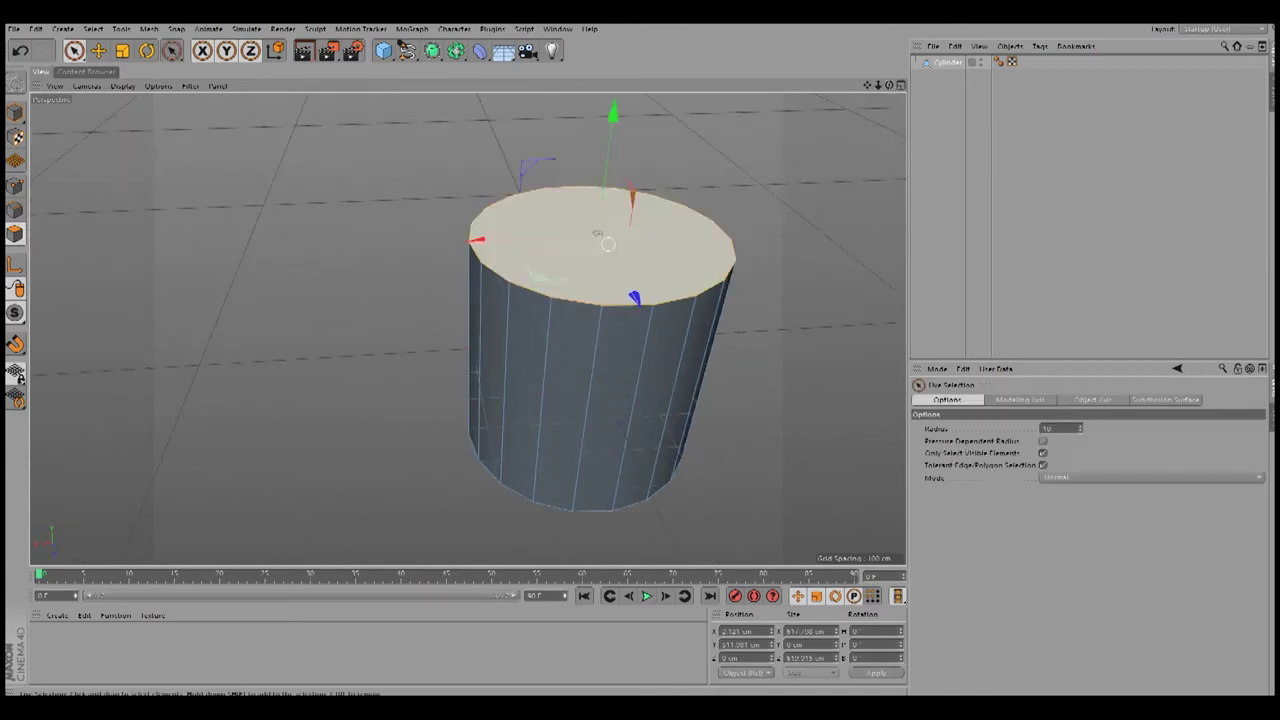
# Step: Inset the top cap with Extrude Inner and extrude it downward to hollow the cup
pyautogui.rightClick(690, 240)
pyautogui.click(720, 391)
pyautogui.moveTo(660, 312)
pyautogui.mouseDown()
pyautogui.moveTo(640, 312)
pyautogui.moveTo(580, 263)
pyautogui.mouseUp()
pyautogui.rightClick(690, 240)
pyautogui.click(720, 360)
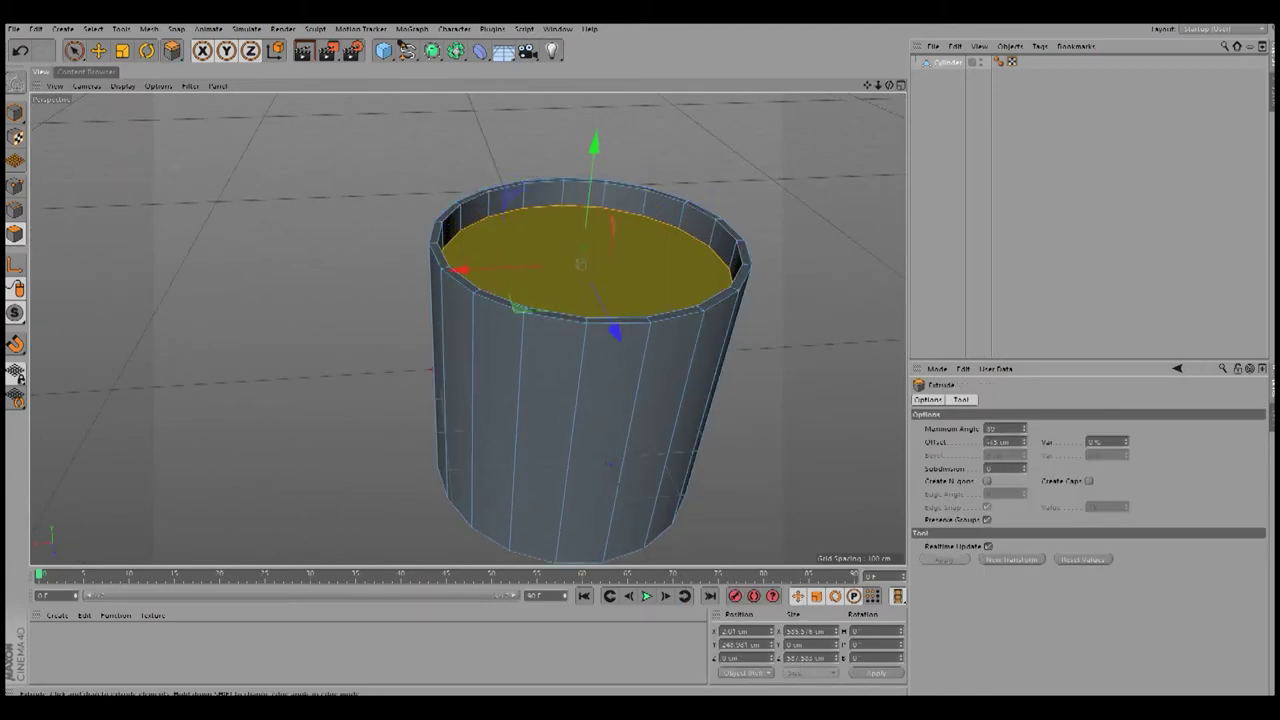
# Step: Switch to the four-view layout, select all the cylinder's polygons and start an Extrude Inner
pyautogui.press('F5')
pyautogui.keyDown('alt'); pyautogui.moveTo(702, 551); pyautogui.dragTo(687, 451, button='middle'); pyautogui.keyUp('alt')
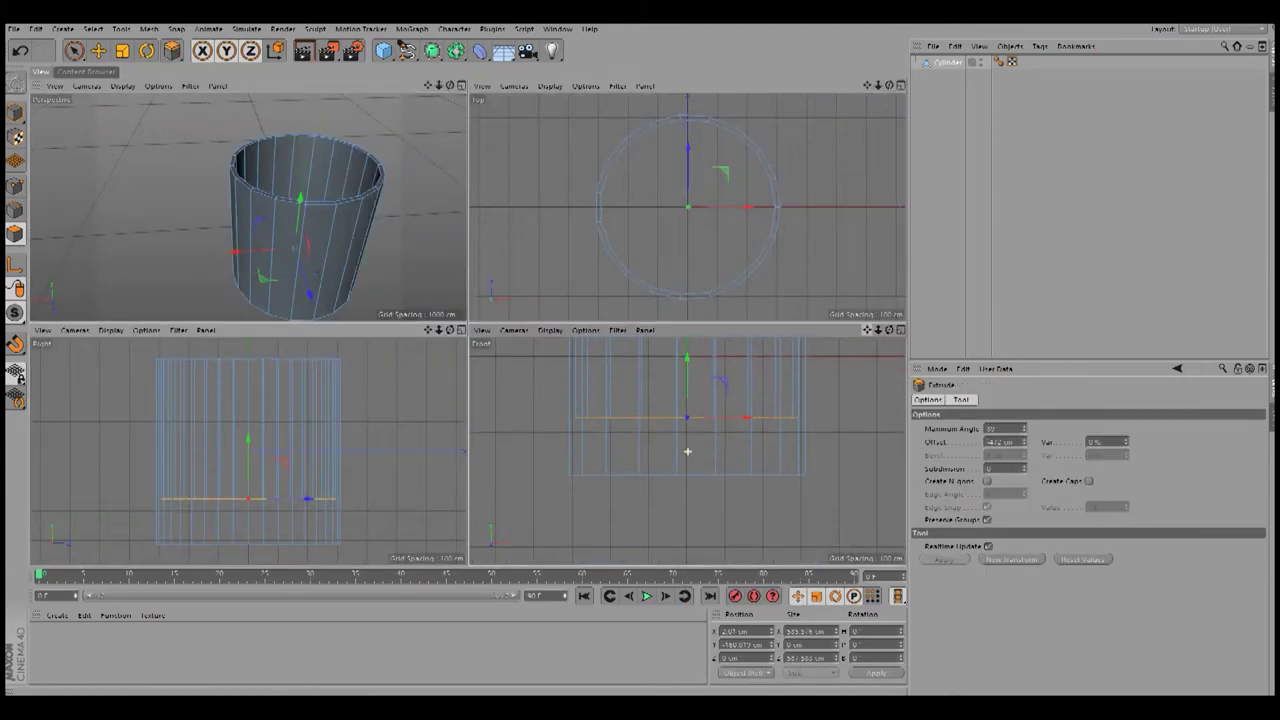
pyautogui.scroll(-2, 700, 450)
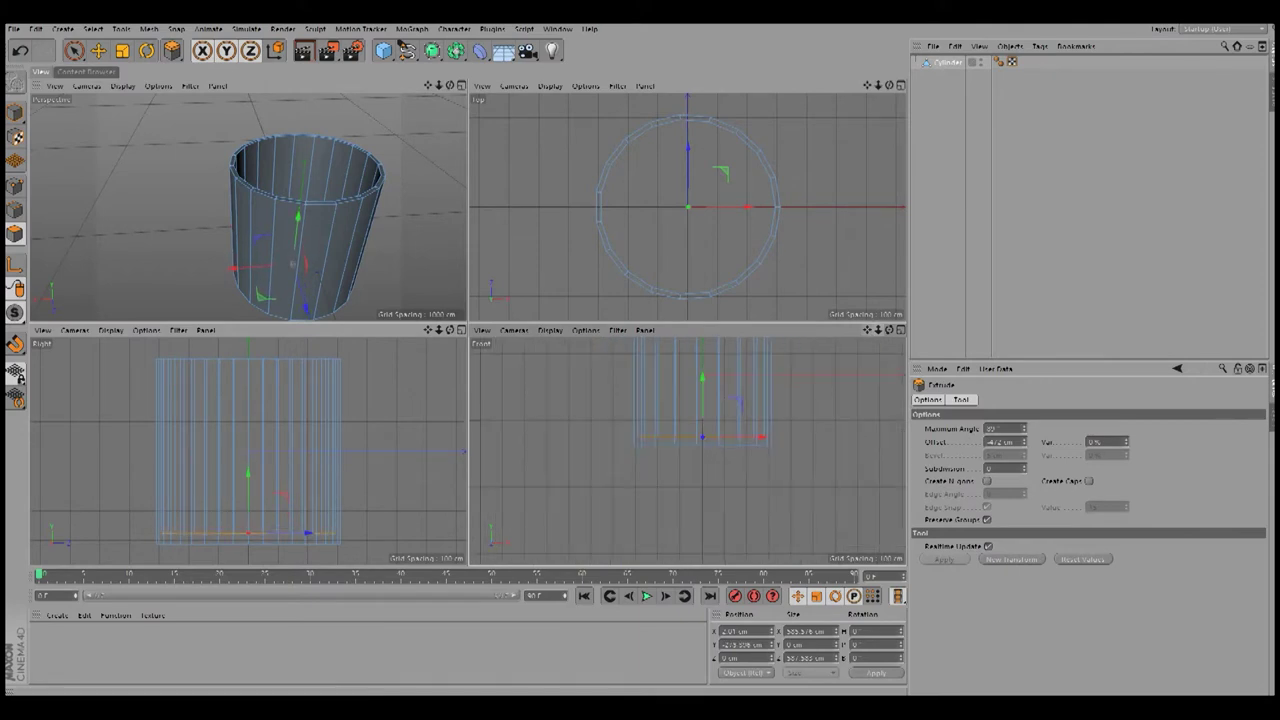
pyautogui.press('0')
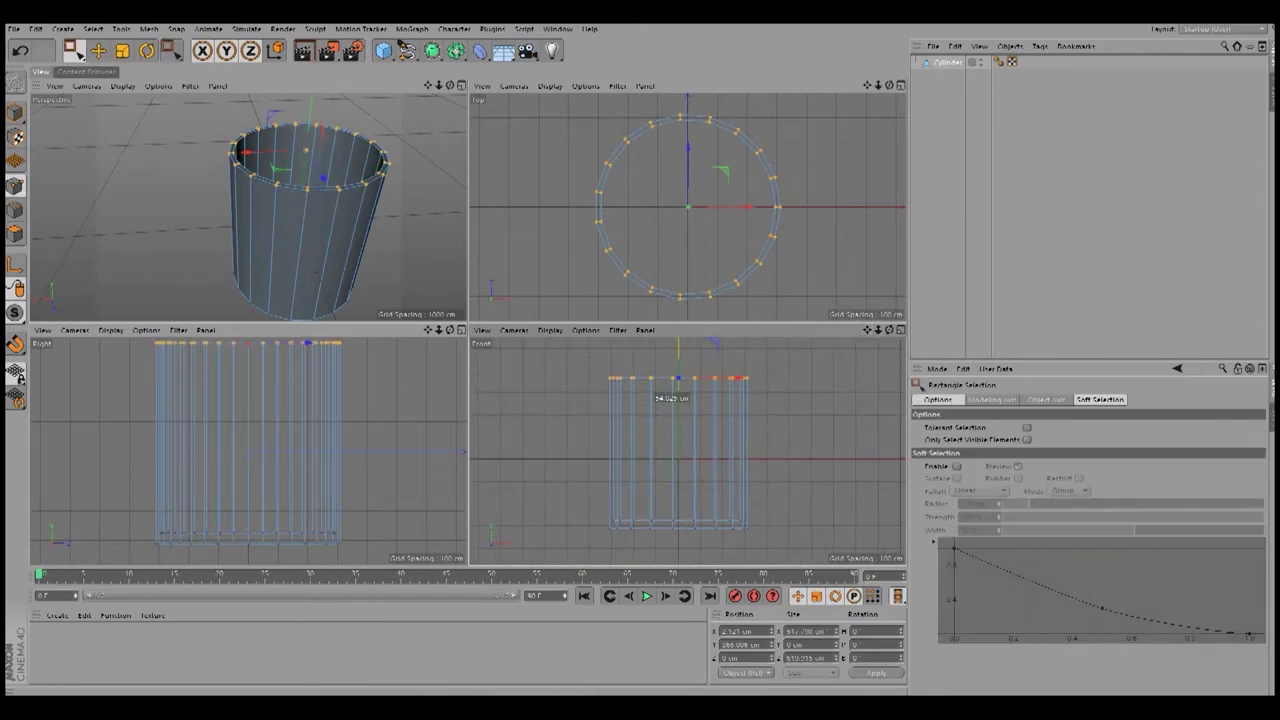
pyautogui.press('u')
pyautogui.press('l')
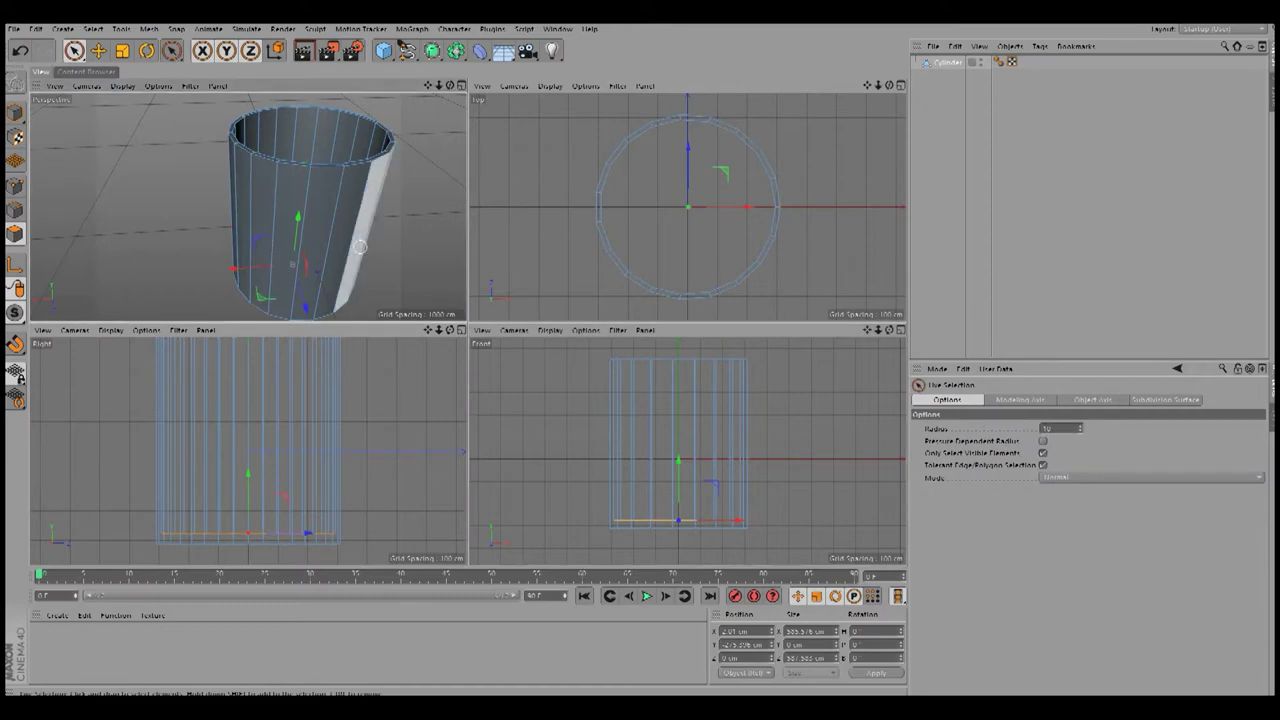
pyautogui.hotkey('ctrl', 'a')
pyautogui.press('i')
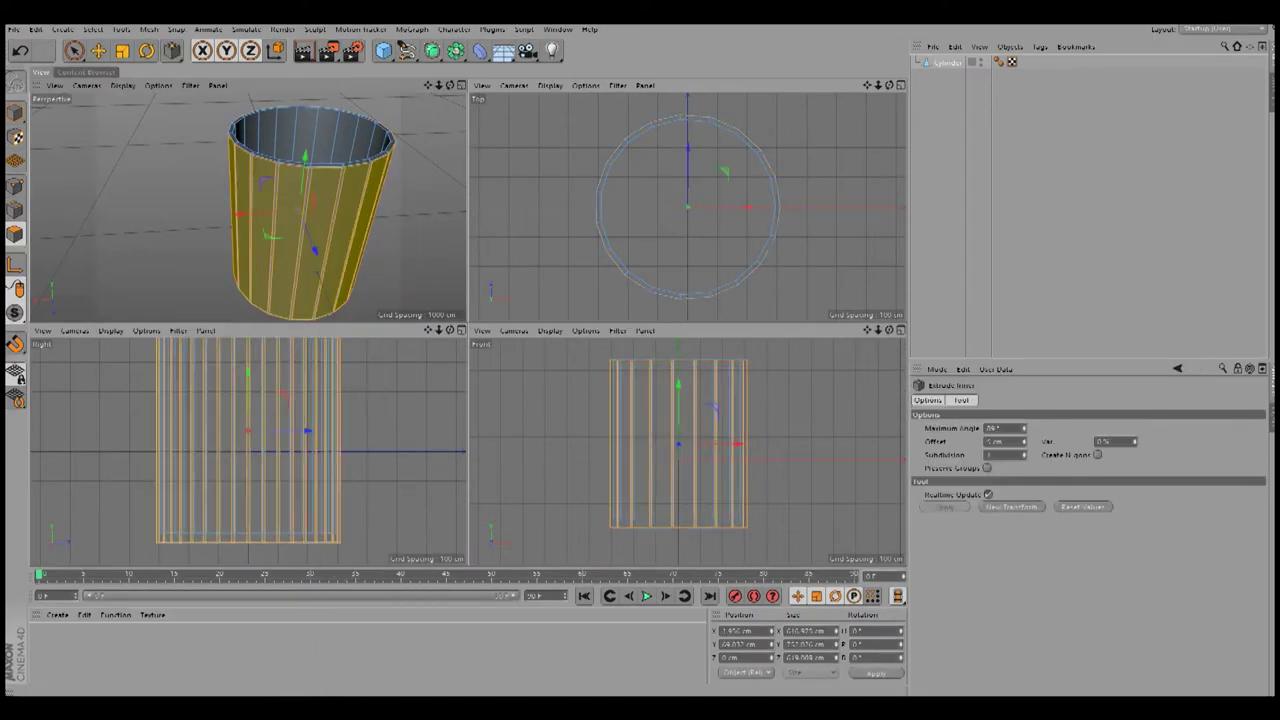
# Step: Maximise the Perspective view, select a front strip and knife a vertical loop through it
pyautogui.press('9')
pyautogui.click(313, 250)
pyautogui.rightClick(323, 168)
pyautogui.middleClick(400, 250)
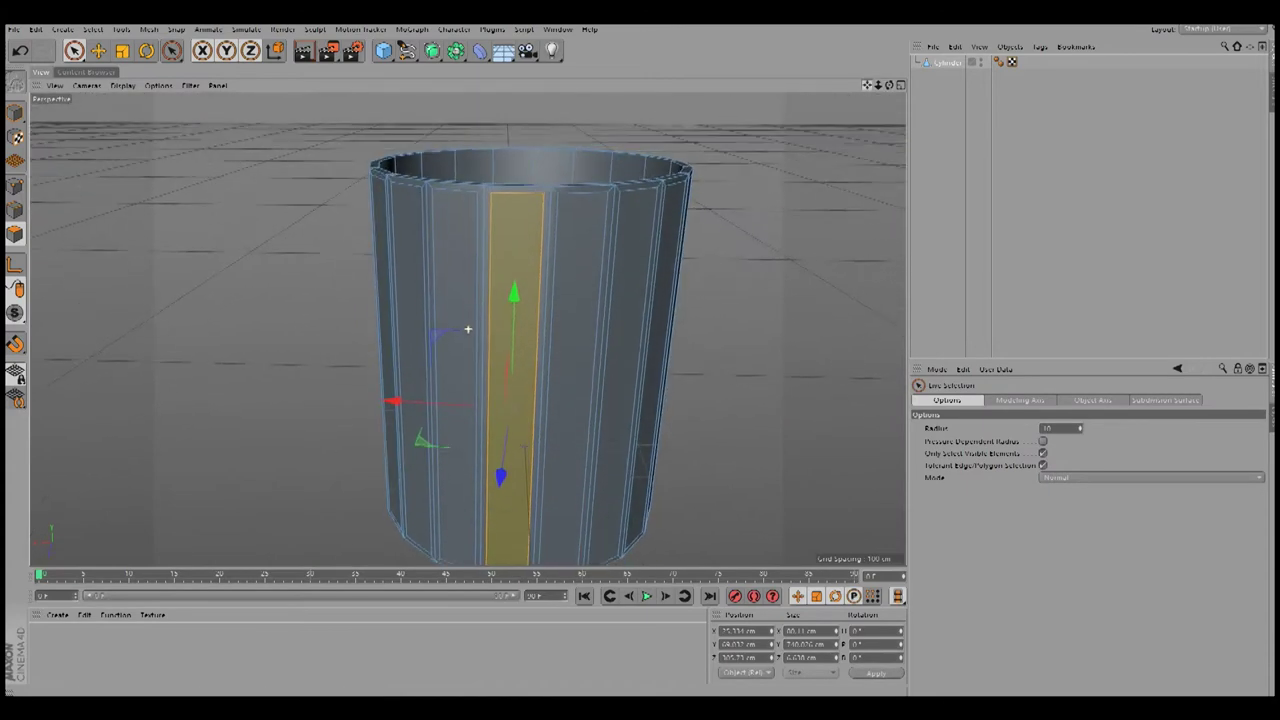
pyautogui.rightClick(778, 290)
pyautogui.click(840, 293)
pyautogui.click(523, 425)
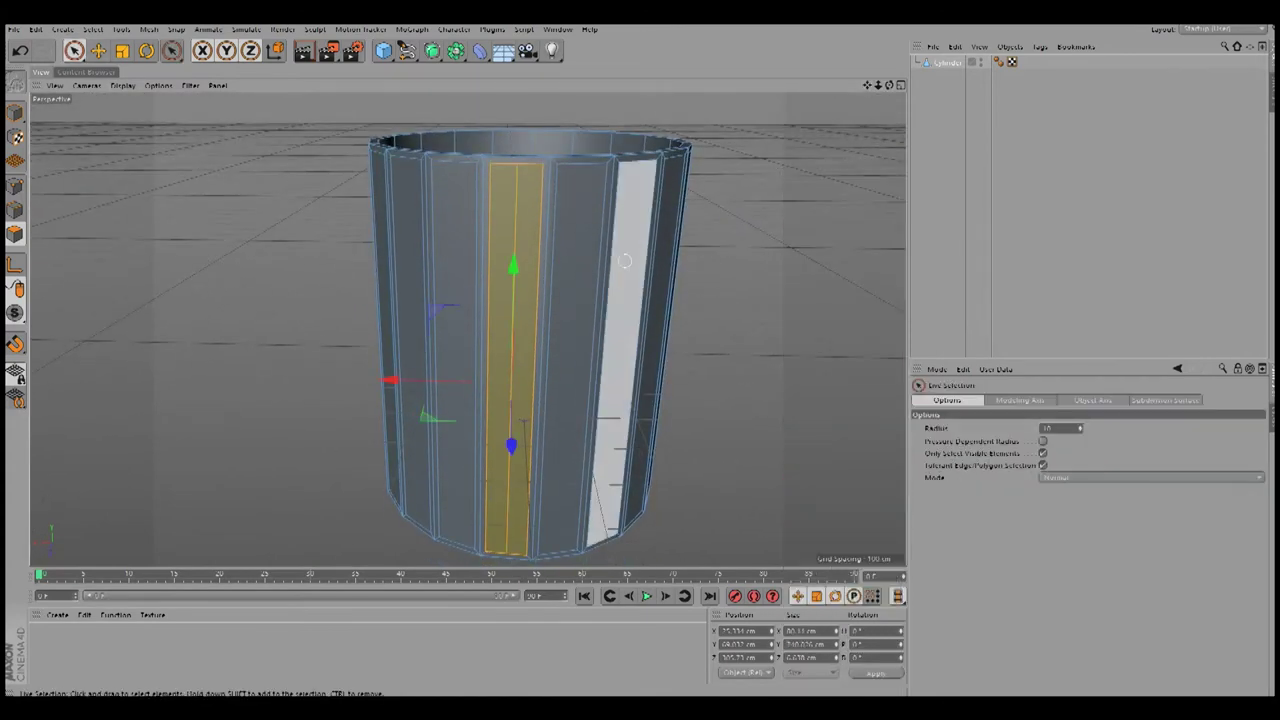
pyautogui.keyDown('alt'); pyautogui.moveTo(466, 328); pyautogui.dragTo(516, 431); pyautogui.keyUp('alt')
# Step: Cut further vertical Knife loops through more side strips around the cup
pyautogui.press('9')
pyautogui.keyDown('alt'); pyautogui.moveTo(469, 329); pyautogui.dragTo(600, 330); pyautogui.keyUp('alt')
pyautogui.rightClick(830, 281)
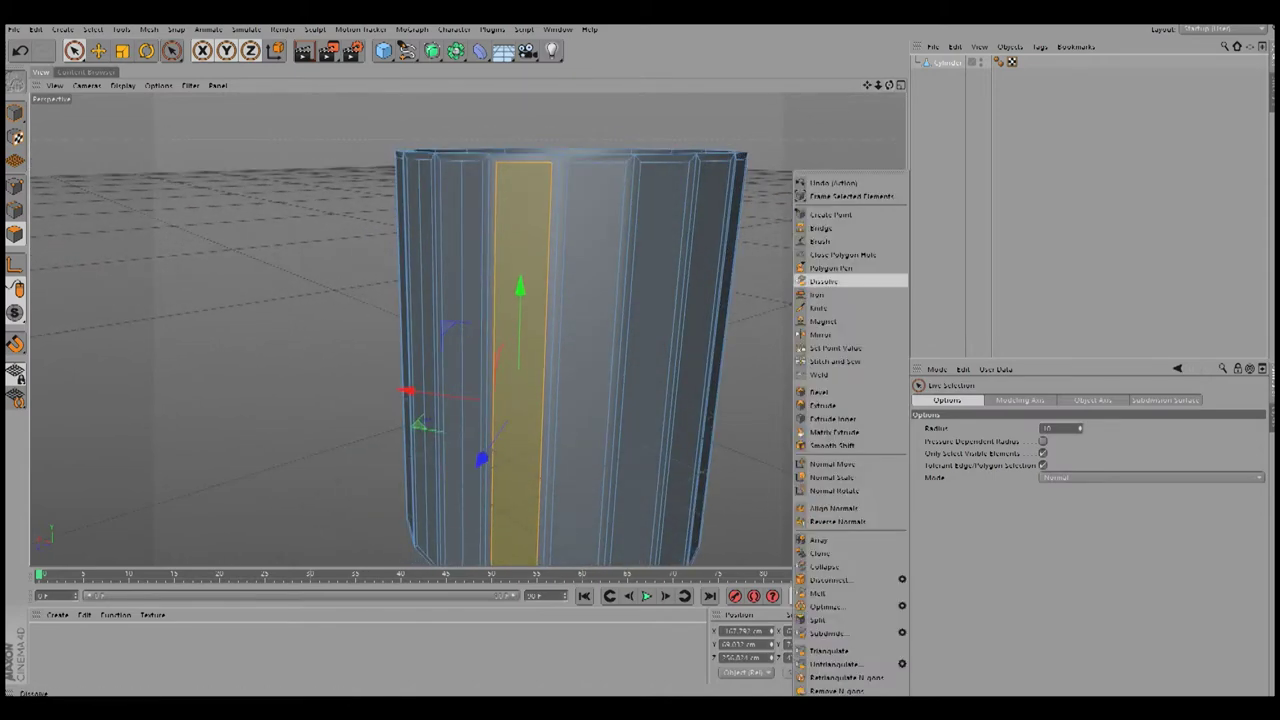
pyautogui.click(818, 307)
pyautogui.moveTo(520, 330)
pyautogui.keyDown('alt'); pyautogui.mouseDown()
pyautogui.moveTo(440, 340)
pyautogui.moveTo(460, 330)
pyautogui.mouseUp(); pyautogui.keyUp('alt')
pyautogui.press('9')
pyautogui.rightClick(800, 146)
pyautogui.click(850, 300)
pyautogui.click(74, 50)
pyautogui.rightClick(770, 160)
pyautogui.click(828, 300)
pyautogui.press('space')
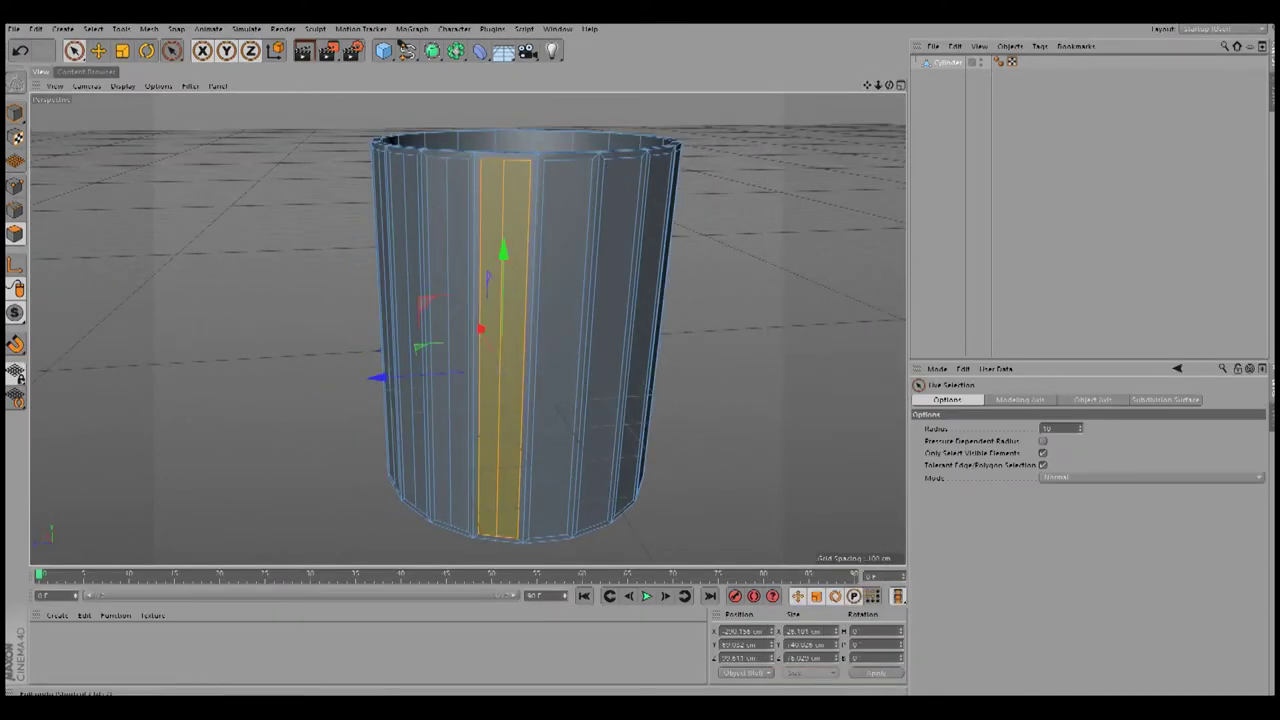
pyautogui.click(567, 224)
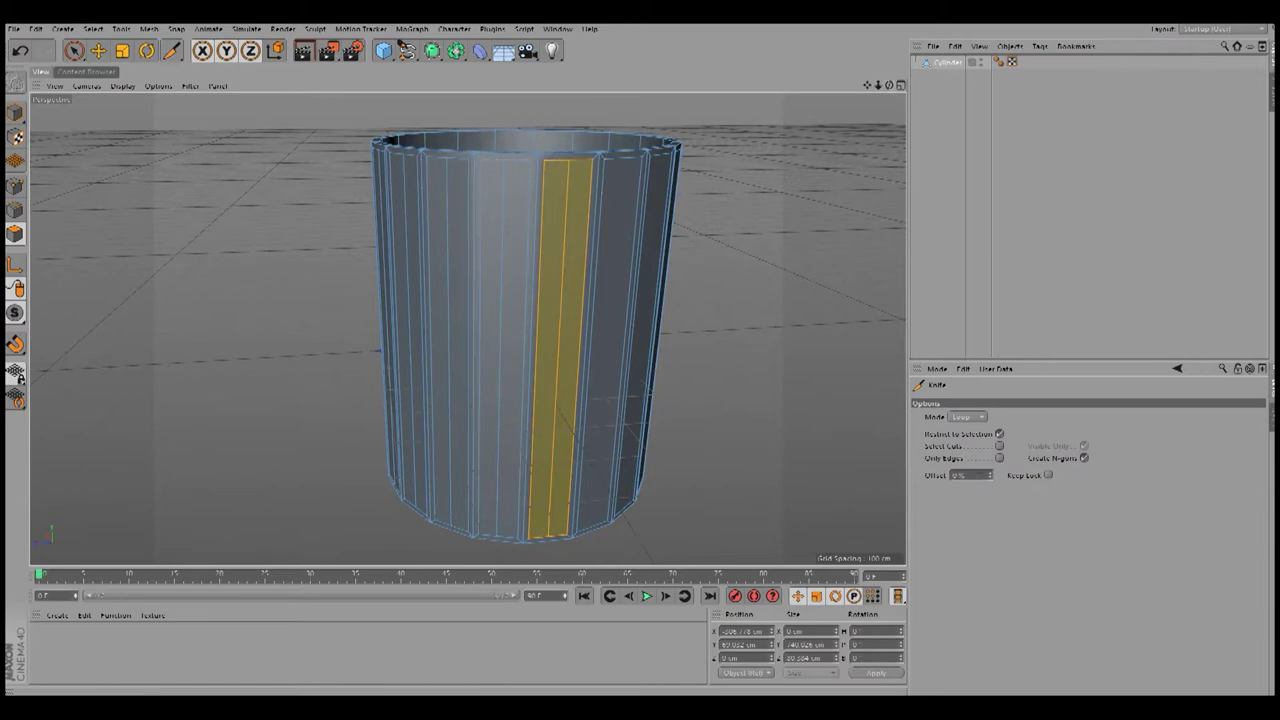
# Step: Orbit around the cup to inspect the vertical cuts and undo the last loop cut
pyautogui.keyDown('alt'); pyautogui.moveTo(440, 330); pyautogui.dragTo(466, 329); pyautogui.keyUp('alt')
pyautogui.press('space')
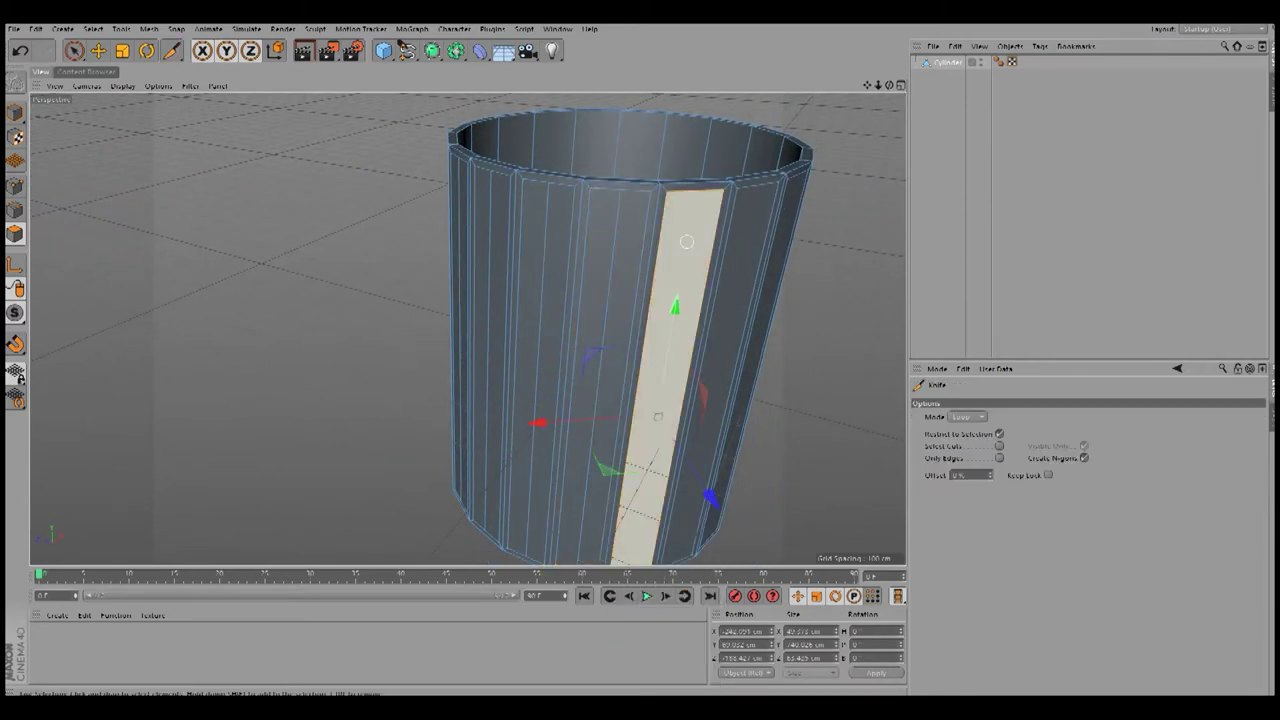
pyautogui.keyDown('alt'); pyautogui.moveTo(440, 330); pyautogui.dragTo(466, 329); pyautogui.keyUp('alt')
pyautogui.press('space')
pyautogui.press('space')
pyautogui.keyDown('alt'); pyautogui.moveTo(440, 330); pyautogui.dragTo(467, 328); pyautogui.keyUp('alt')
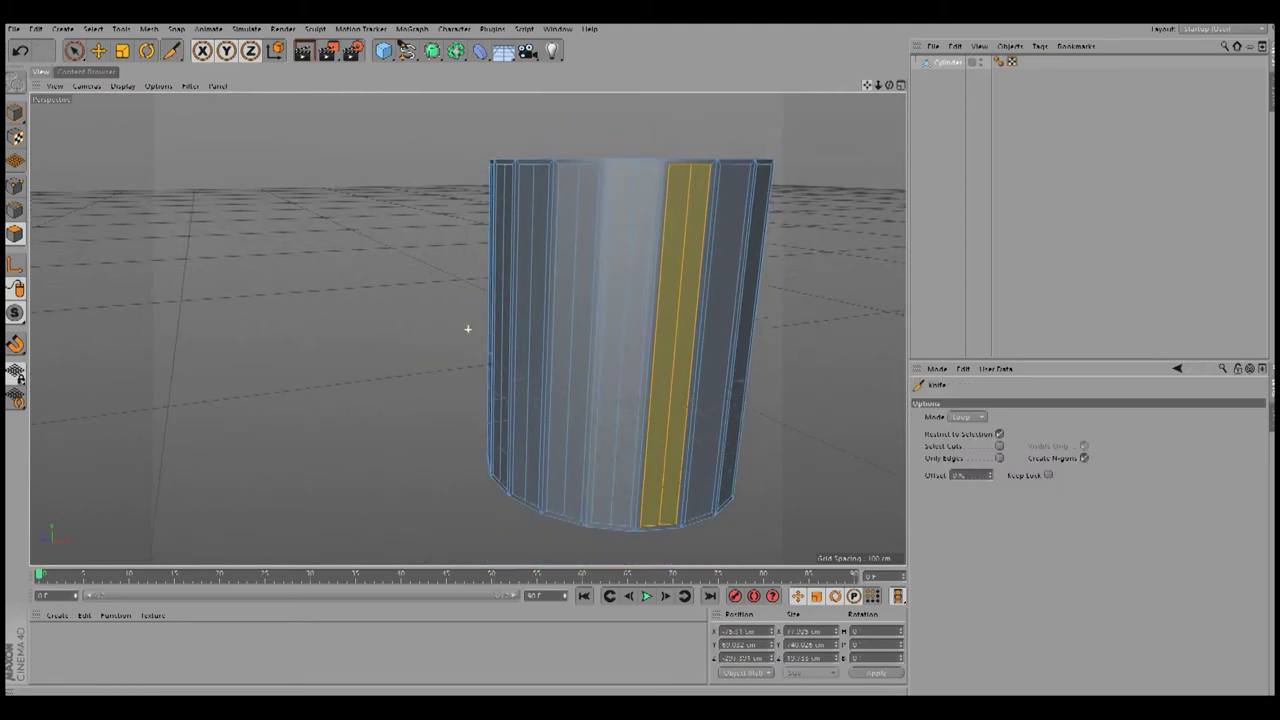
pyautogui.moveTo(467, 328)
pyautogui.keyDown('alt'); pyautogui.mouseDown()
pyautogui.moveTo(430, 330)
pyautogui.moveTo(469, 329)
pyautogui.mouseUp(); pyautogui.keyUp('alt')
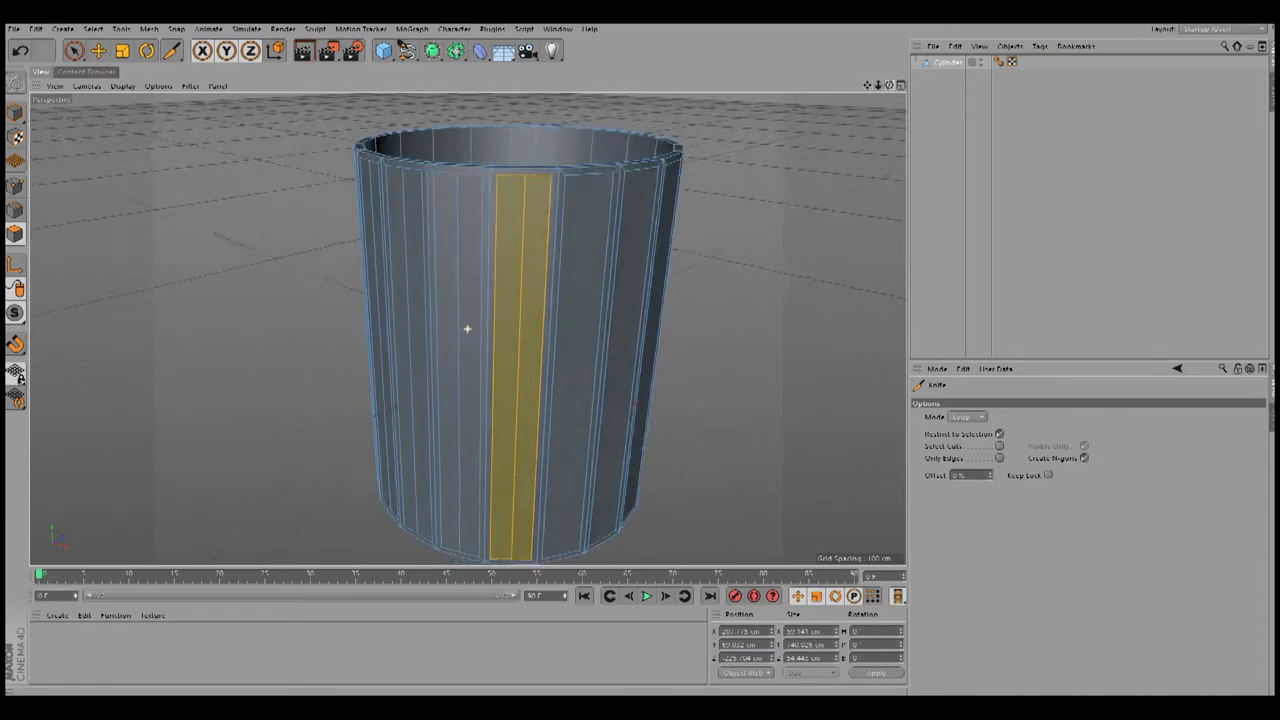
pyautogui.press('space')
pyautogui.keyDown('alt'); pyautogui.moveTo(469, 329); pyautogui.dragTo(466, 329); pyautogui.keyUp('alt')
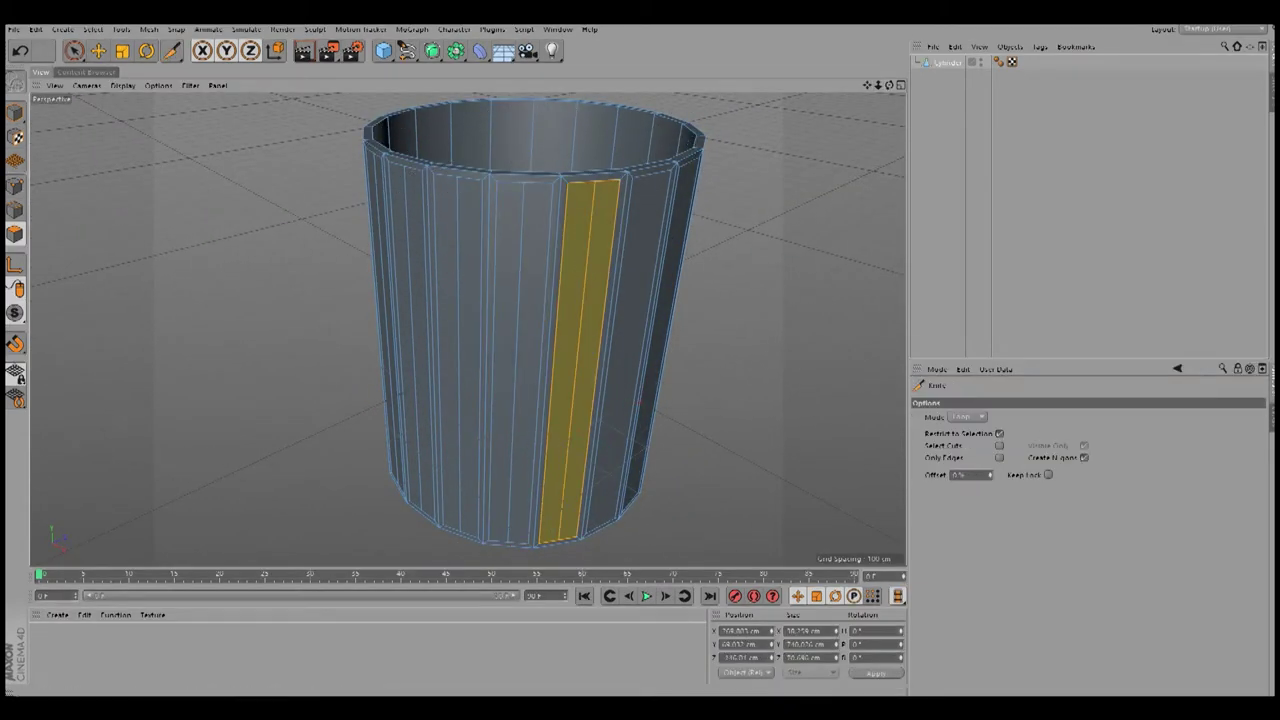
pyautogui.hotkey('ctrl', 'z')
pyautogui.keyDown('alt'); pyautogui.moveTo(466, 329); pyautogui.dragTo(466, 329); pyautogui.keyUp('alt')
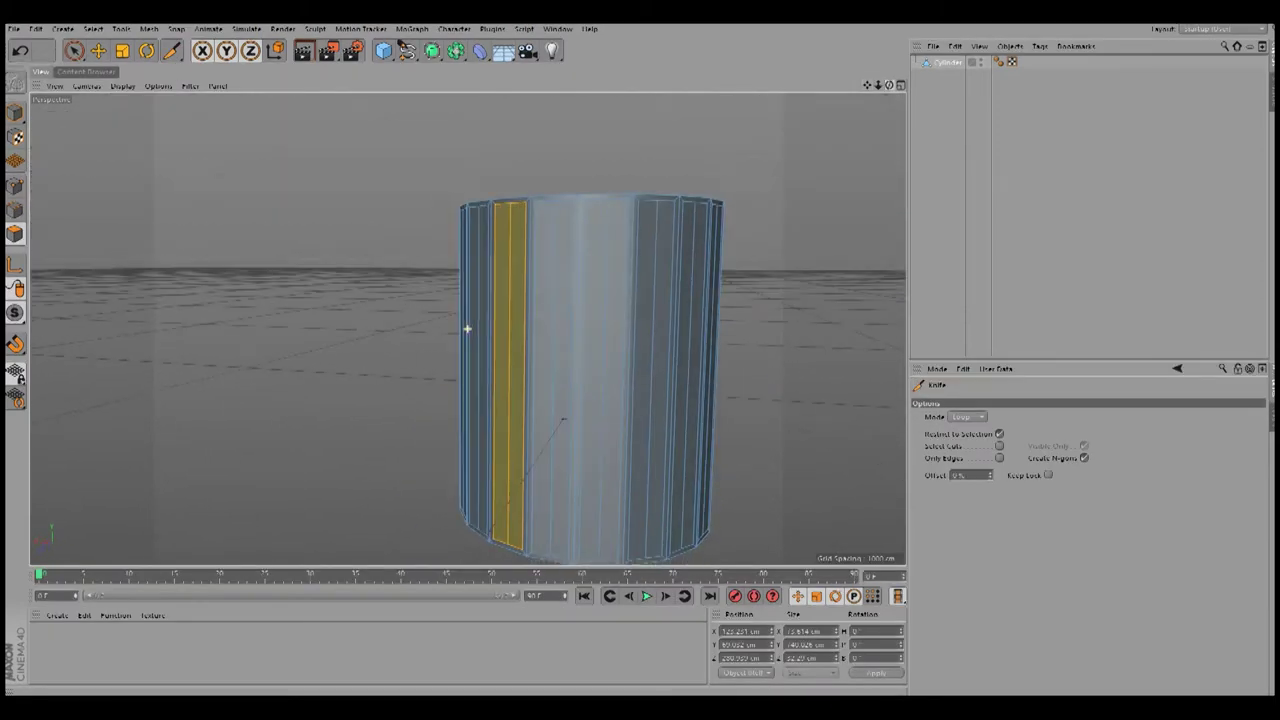
pyautogui.press('space')
# Step: Orbit and pan around the cup to inspect its rim, base and thin vertical strips
pyautogui.scroll(3, 461, 234)
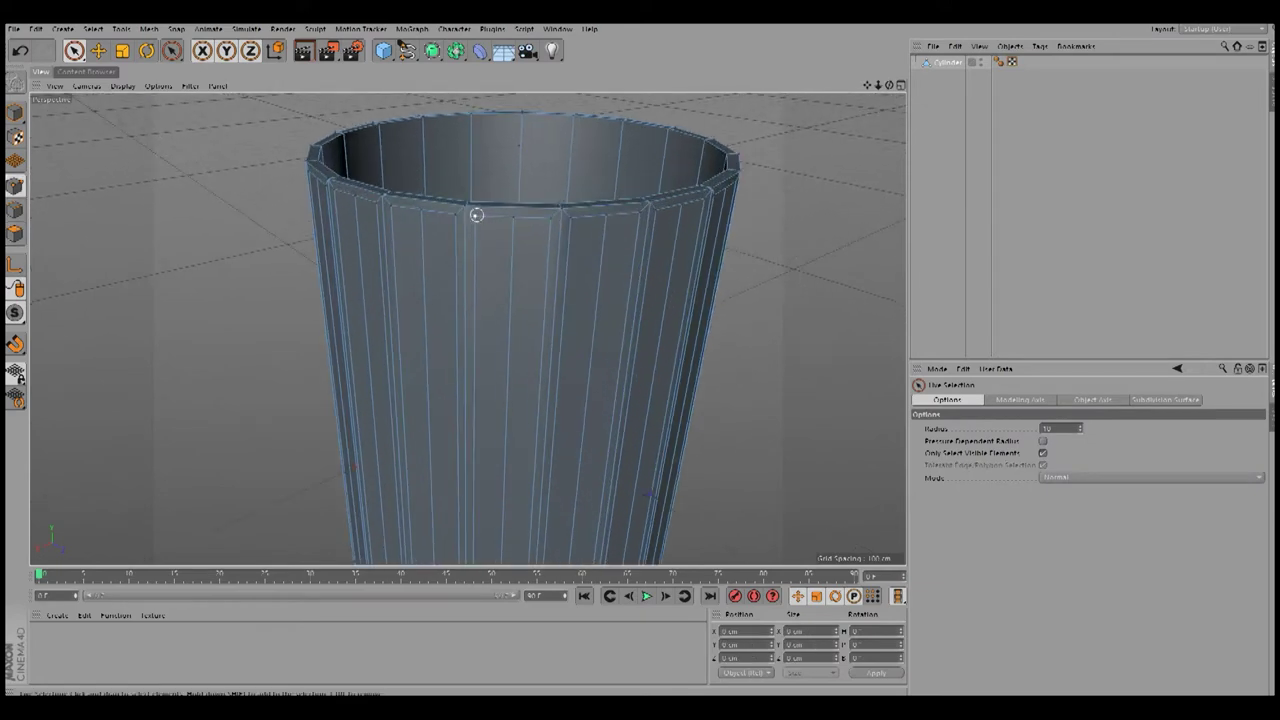
pyautogui.keyDown('alt'); pyautogui.moveTo(471, 329); pyautogui.dragTo(467, 328); pyautogui.keyUp('alt')
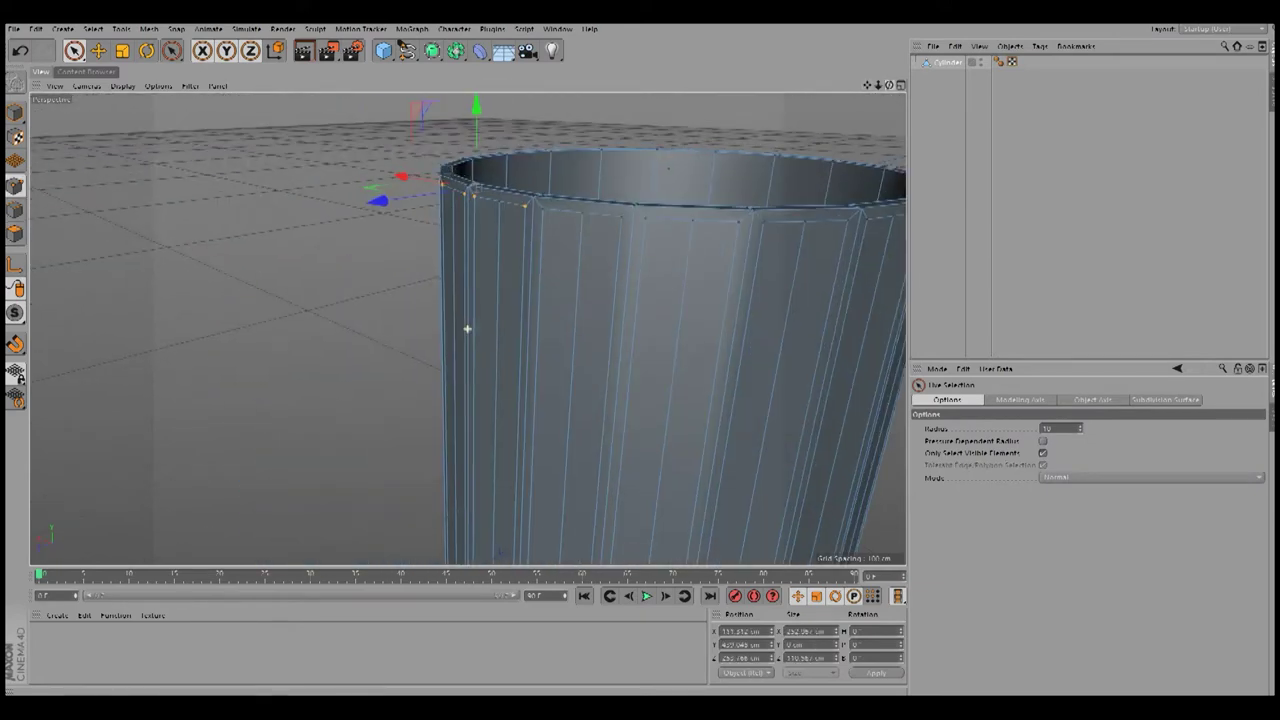
pyautogui.keyDown('alt'); pyautogui.moveTo(843, 222); pyautogui.dragTo(563, 204, button='middle'); pyautogui.keyUp('alt')
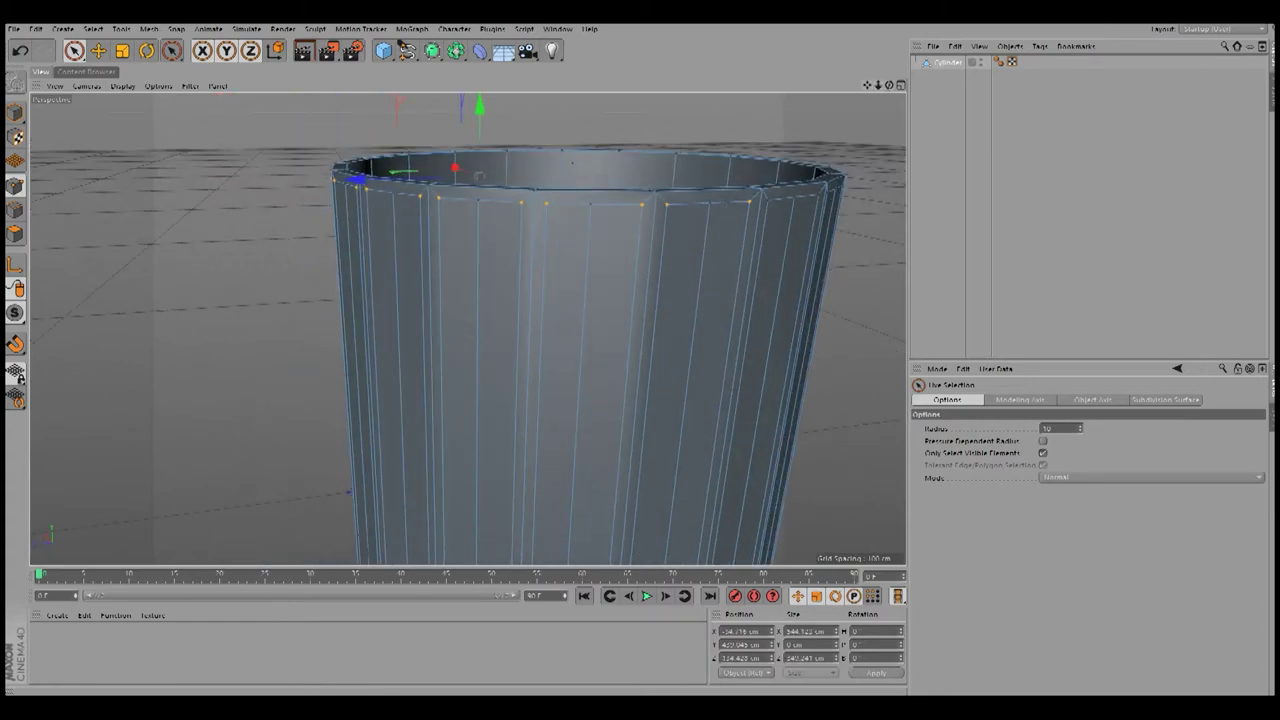
pyautogui.keyDown('alt'); pyautogui.moveTo(520, 190); pyautogui.dragTo(405, 180); pyautogui.keyUp('alt')
pyautogui.moveTo(737, 143)
pyautogui.keyDown('alt'); pyautogui.mouseDown()
pyautogui.moveTo(466, 329)
pyautogui.moveTo(571, 228)
pyautogui.mouseUp(); pyautogui.keyUp('alt')
pyautogui.keyDown('alt'); pyautogui.moveTo(830, 259); pyautogui.dragTo(564, 231, button='middle'); pyautogui.keyUp('alt')
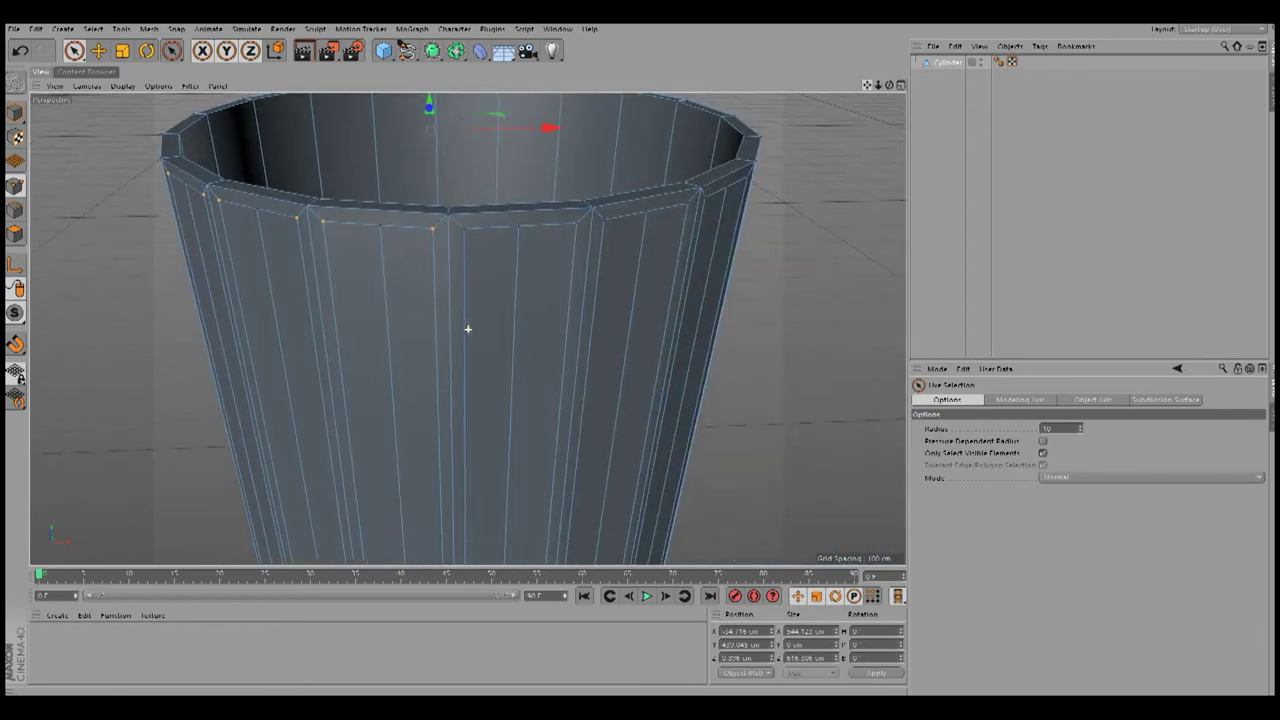
pyautogui.moveTo(746, 186)
pyautogui.keyDown('alt'); pyautogui.mouseDown()
pyautogui.moveTo(469, 329)
pyautogui.moveTo(527, 184)
pyautogui.moveTo(534, 222)
pyautogui.mouseUp(); pyautogui.keyUp('alt')
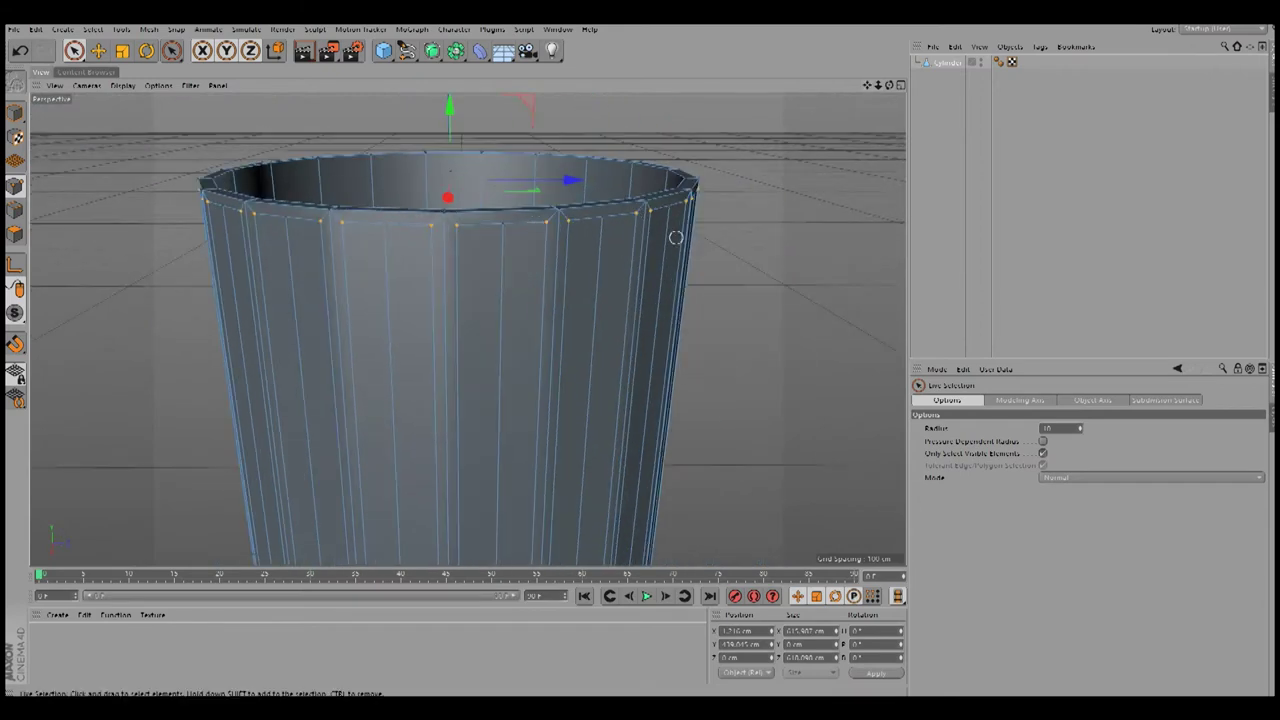
pyautogui.keyDown('alt'); pyautogui.moveTo(673, 238); pyautogui.dragTo(355, 420); pyautogui.keyUp('alt')
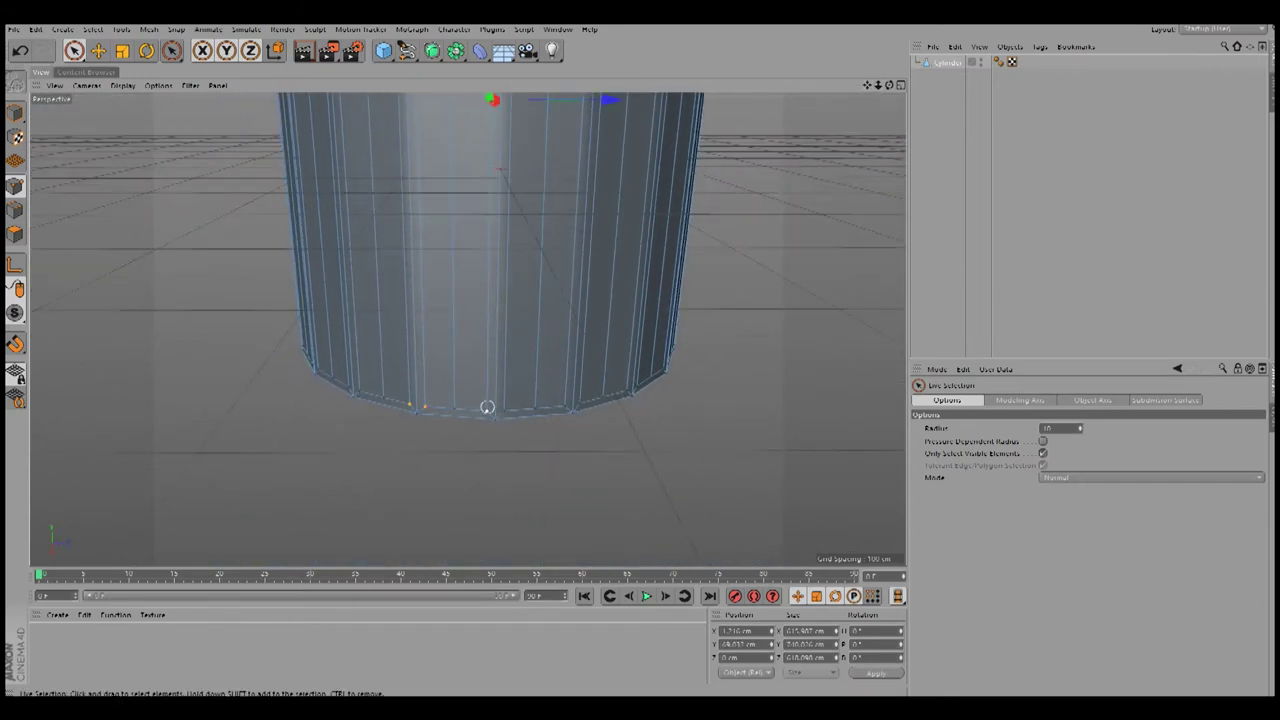
pyautogui.keyDown('alt'); pyautogui.moveTo(452, 388); pyautogui.dragTo(467, 329); pyautogui.keyUp('alt')
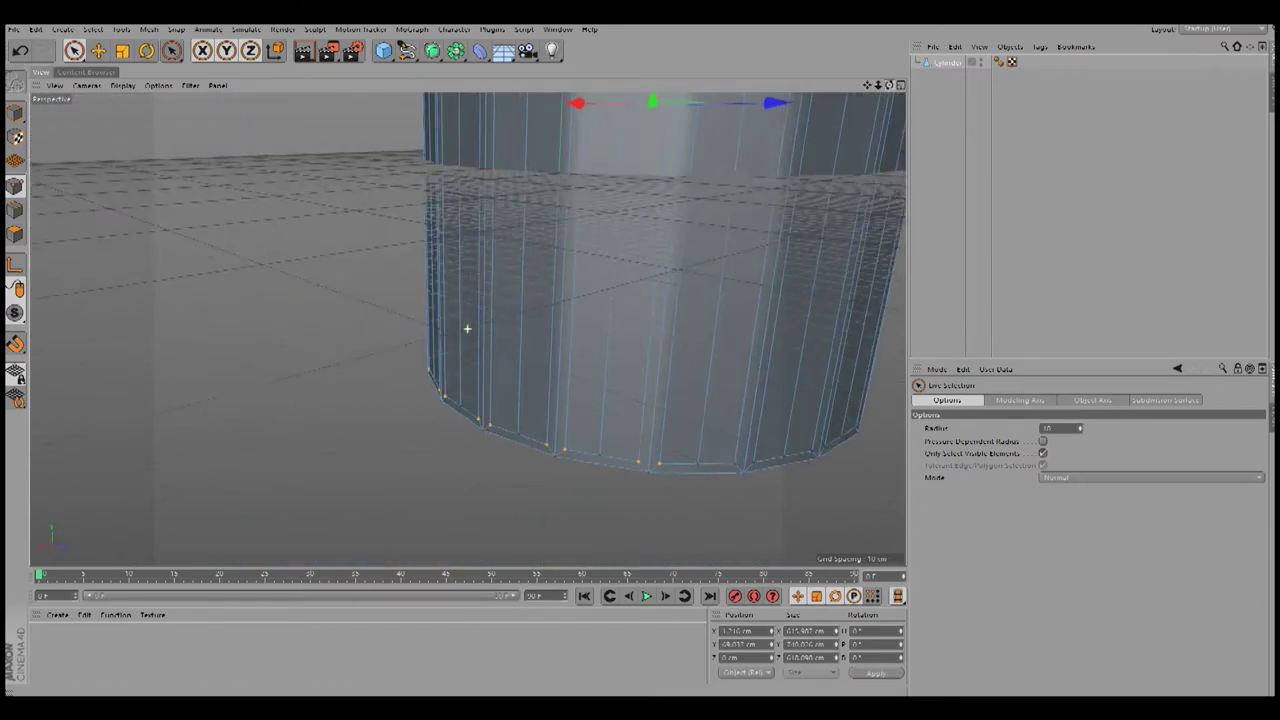
pyautogui.moveTo(851, 149)
pyautogui.keyDown('alt'); pyautogui.mouseDown()
pyautogui.moveTo(466, 329)
pyautogui.moveTo(450, 371)
pyautogui.moveTo(466, 326)
pyautogui.moveTo(400, 331)
pyautogui.moveTo(466, 331)
pyautogui.mouseUp(); pyautogui.keyUp('alt')
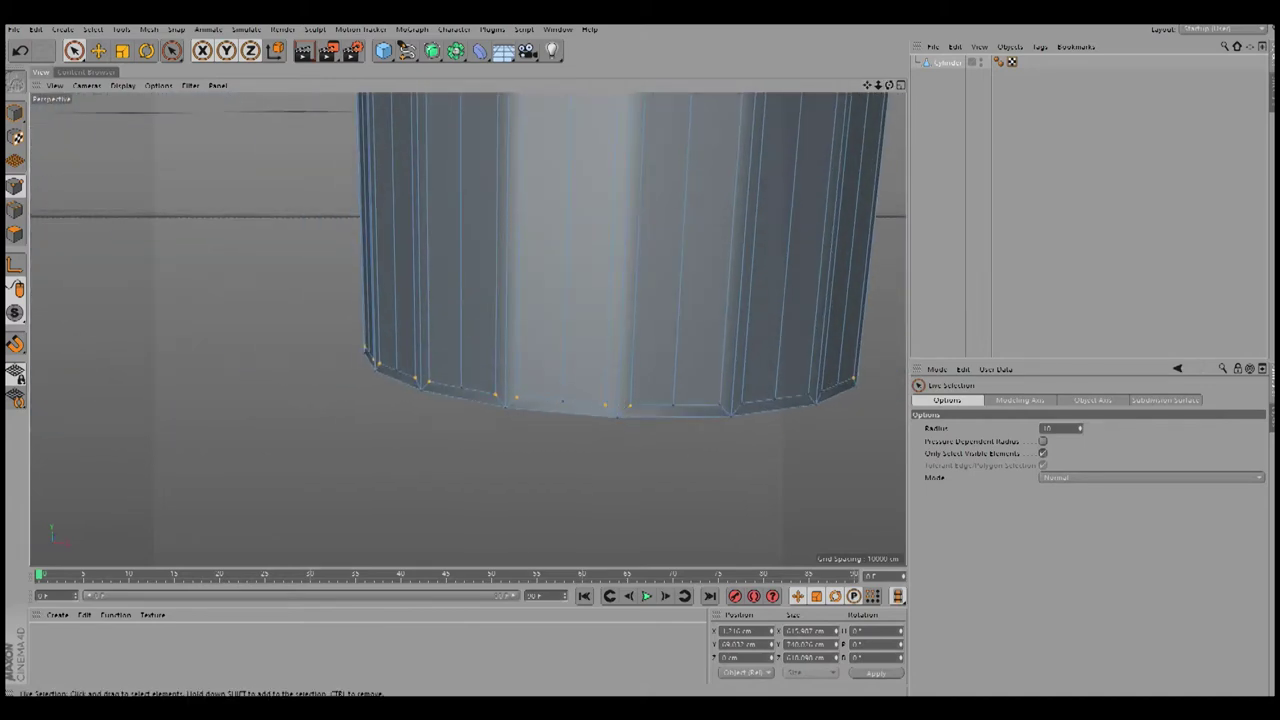
pyautogui.moveTo(803, 394)
pyautogui.keyDown('alt'); pyautogui.mouseDown()
pyautogui.moveTo(845, 156)
pyautogui.moveTo(469, 329)
pyautogui.mouseUp(); pyautogui.keyUp('alt')
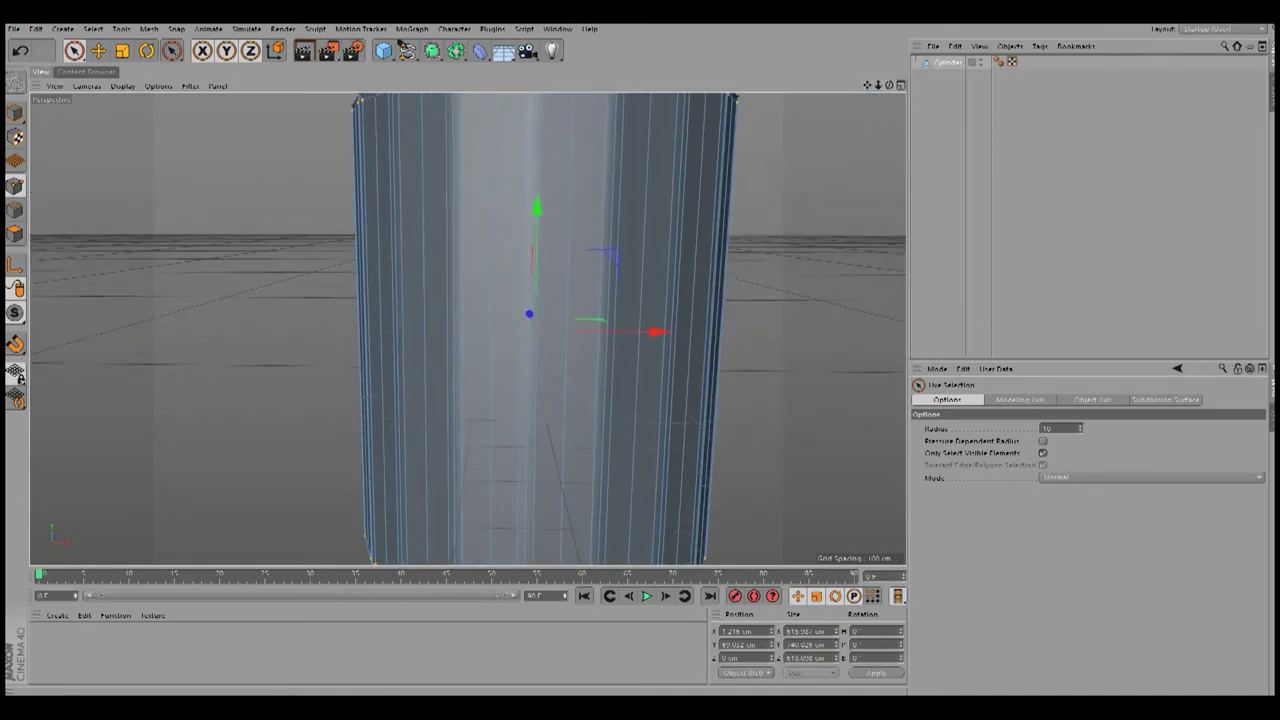
pyautogui.scroll(-2, 469, 329)
# Step: Live-select alternating vertical strips around the cylinder and orbit to a side view
pyautogui.press('t')
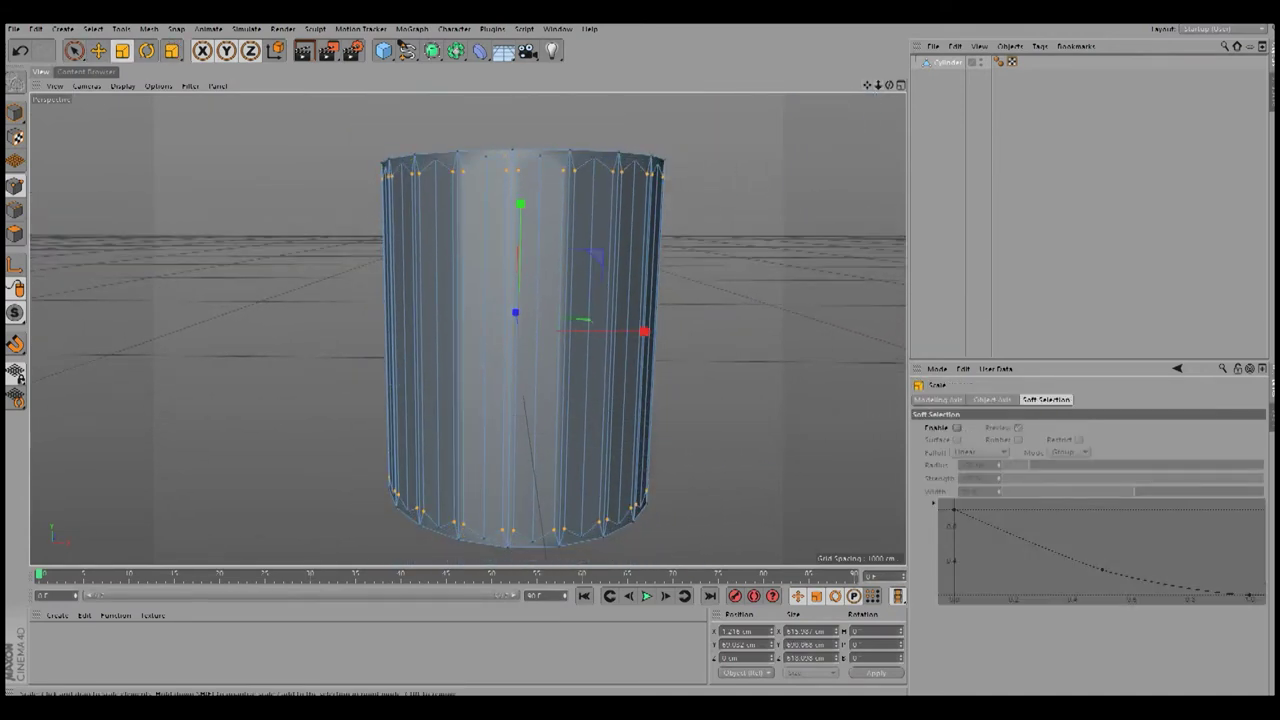
pyautogui.press('space')
pyautogui.moveTo(436, 290); pyautogui.dragTo(485, 290)
pyautogui.moveTo(860, 100)
pyautogui.keyDown('alt'); pyautogui.mouseDown()
pyautogui.moveTo(600, 370)
pyautogui.moveTo(771, 371)
pyautogui.moveTo(595, 460)
pyautogui.moveTo(466, 329)
pyautogui.moveTo(494, 346)
pyautogui.mouseUp(); pyautogui.keyUp('alt')
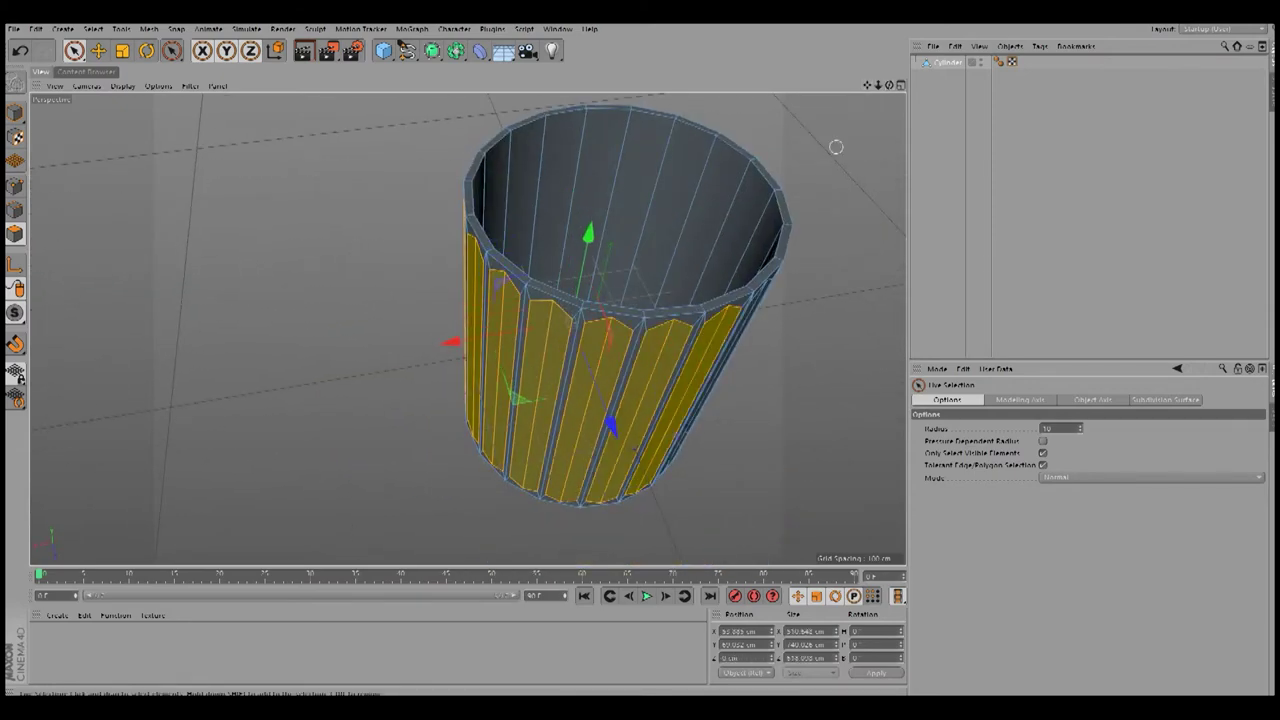
pyautogui.keyDown('alt'); pyautogui.moveTo(836, 147); pyautogui.dragTo(877, 96); pyautogui.keyUp('alt')
pyautogui.keyDown('alt'); pyautogui.moveTo(630, 289); pyautogui.dragTo(600, 330); pyautogui.keyUp('alt')
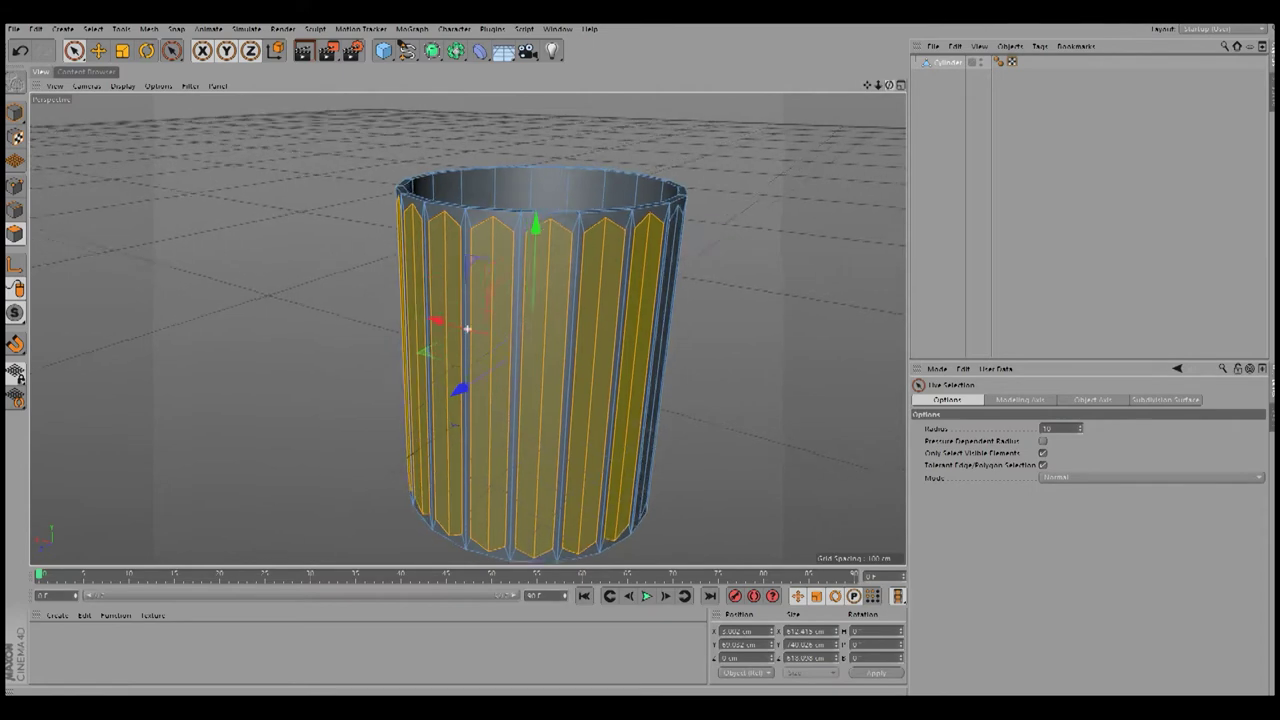
pyautogui.keyDown('alt'); pyautogui.moveTo(600, 330); pyautogui.dragTo(680, 340, button='right'); pyautogui.keyUp('alt')
# Step: Scale the selected strips slightly inward in four views, then inspect the fluting in Perspective
pyautogui.middleClick(607, 395)
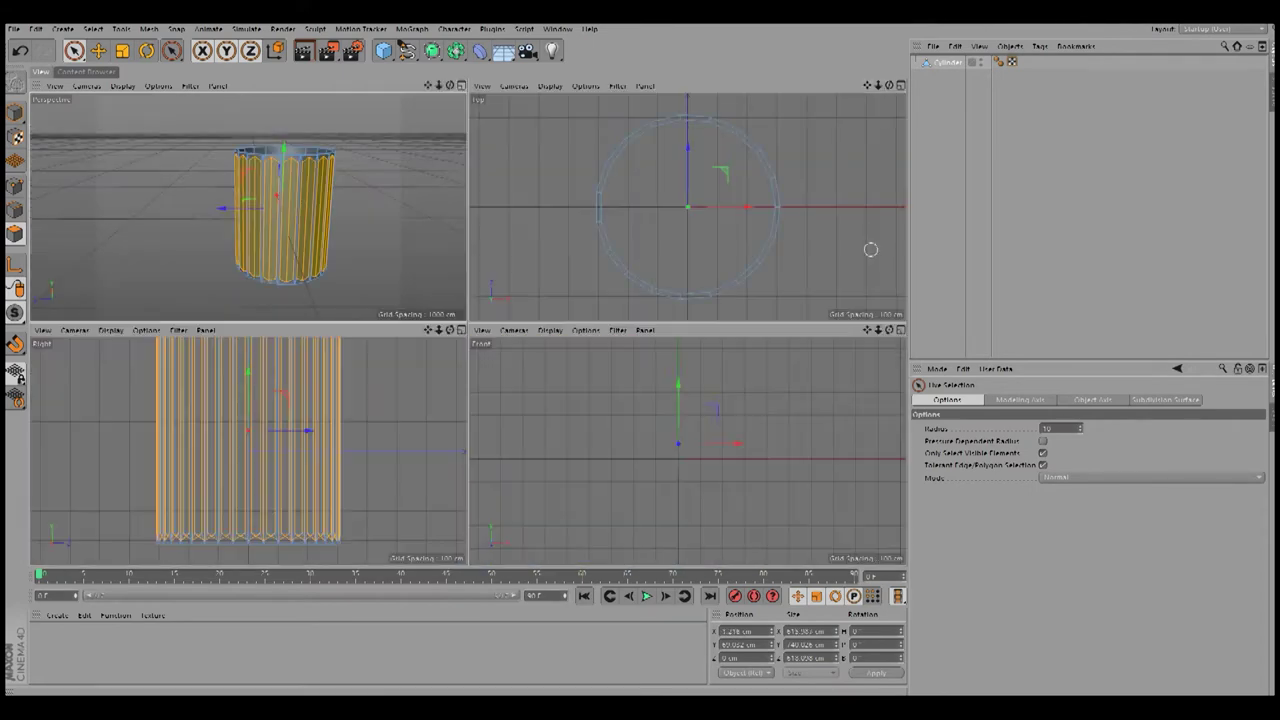
pyautogui.press('t')
pyautogui.moveTo(722, 162); pyautogui.dragTo(718, 160)
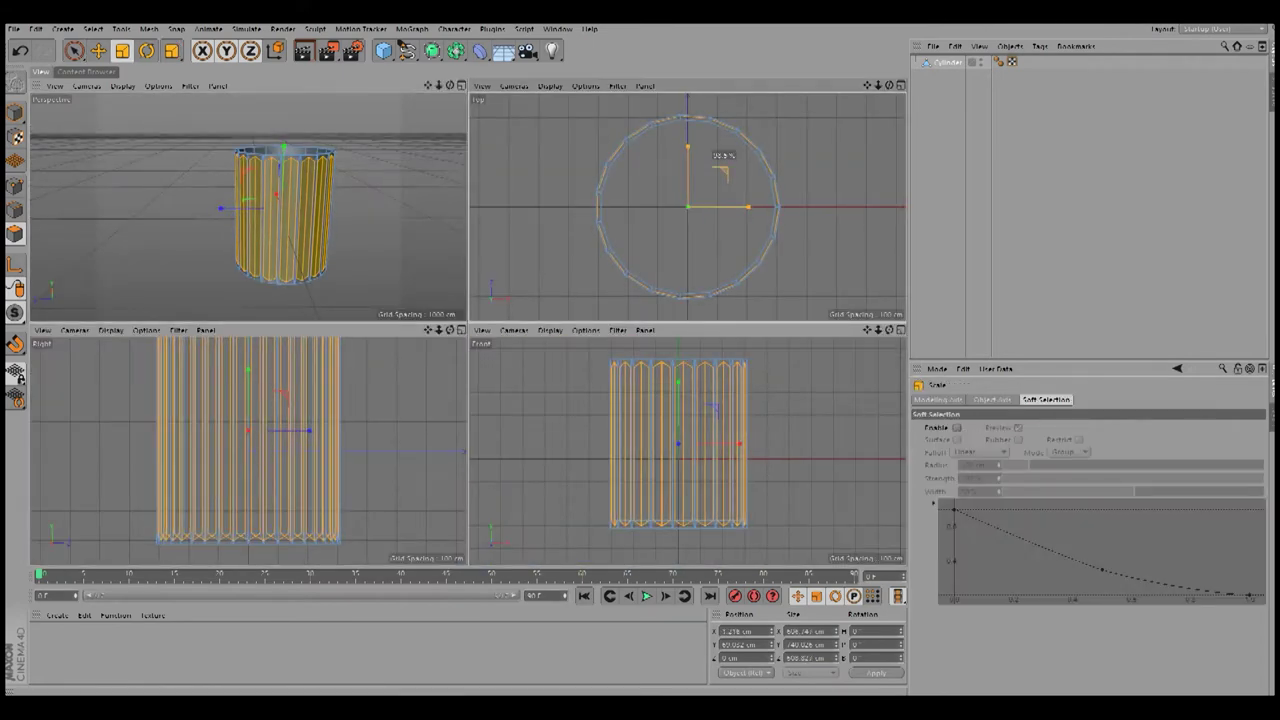
pyautogui.scroll(5, 284, 210)
pyautogui.middleClick(284, 210)
pyautogui.scroll(2, 467, 320)
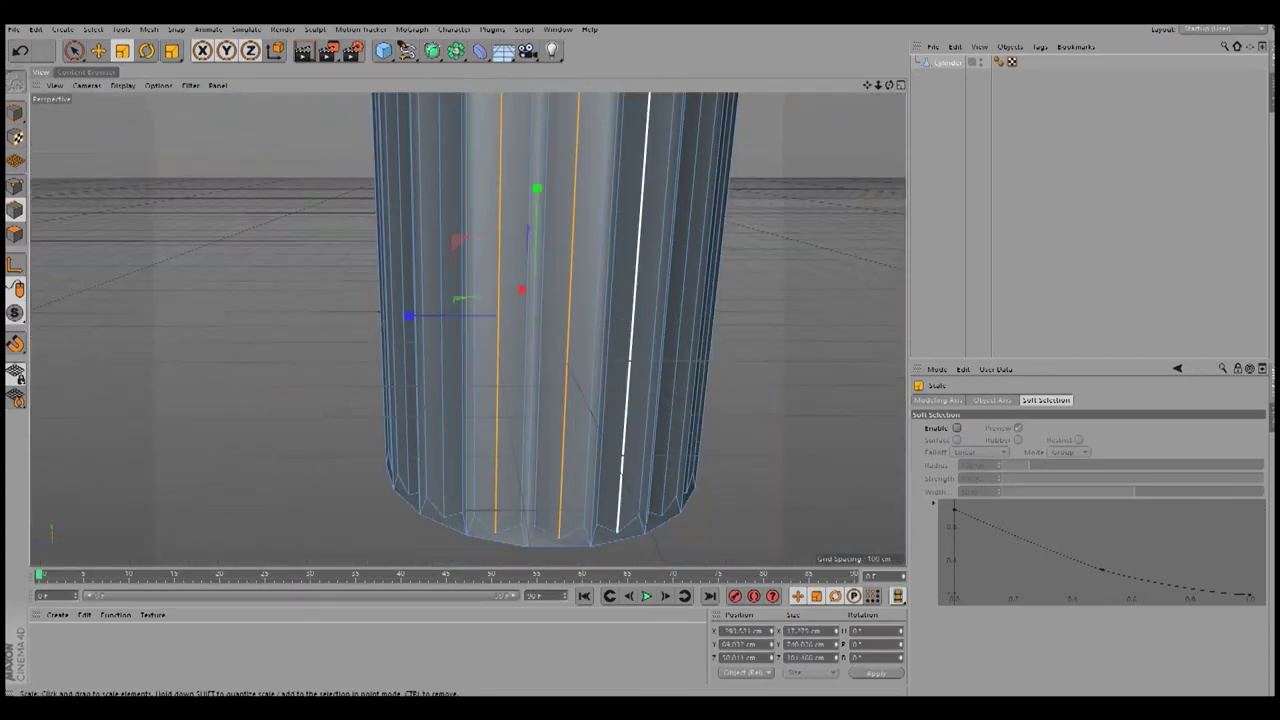
pyautogui.scroll(-3, 555, 320)
pyautogui.scroll(-2, 555, 320)
pyautogui.keyDown('alt'); pyautogui.moveTo(555, 380); pyautogui.dragTo(560, 330); pyautogui.keyUp('alt')
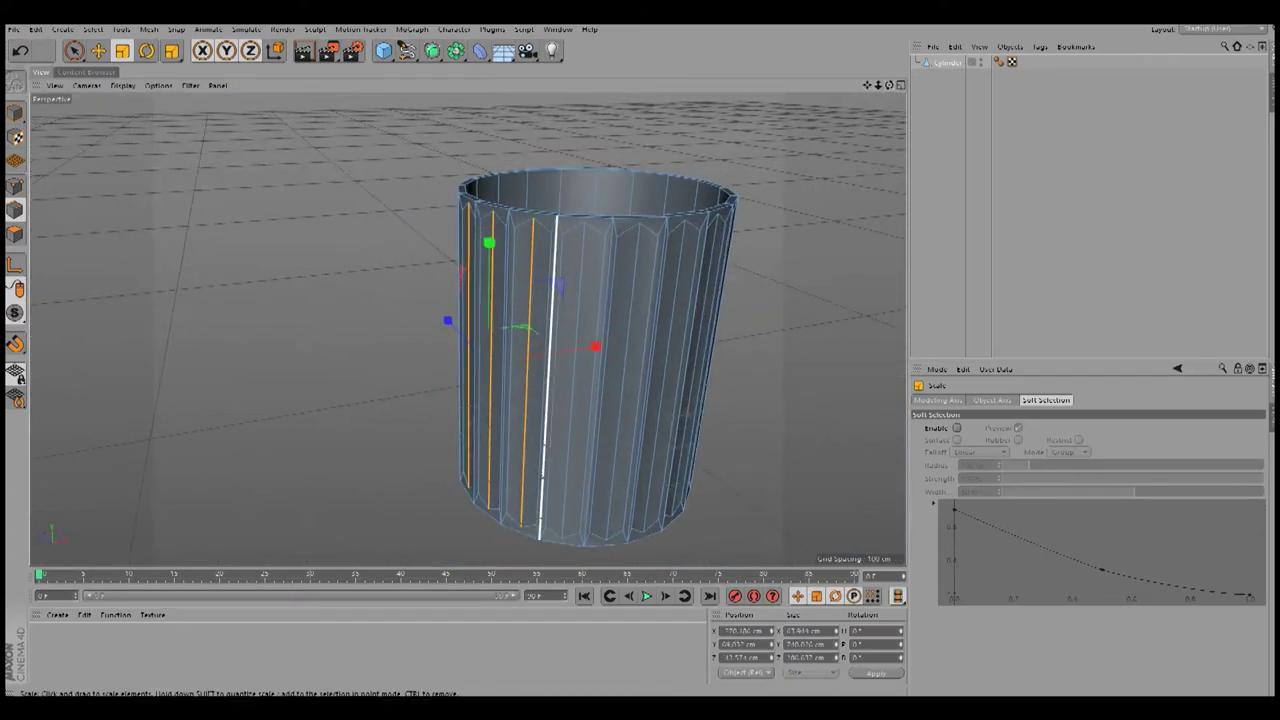
pyautogui.scroll(-2, 800, 206)
pyautogui.keyDown('alt'); pyautogui.moveTo(800, 206); pyautogui.dragTo(800, 260); pyautogui.keyUp('alt')
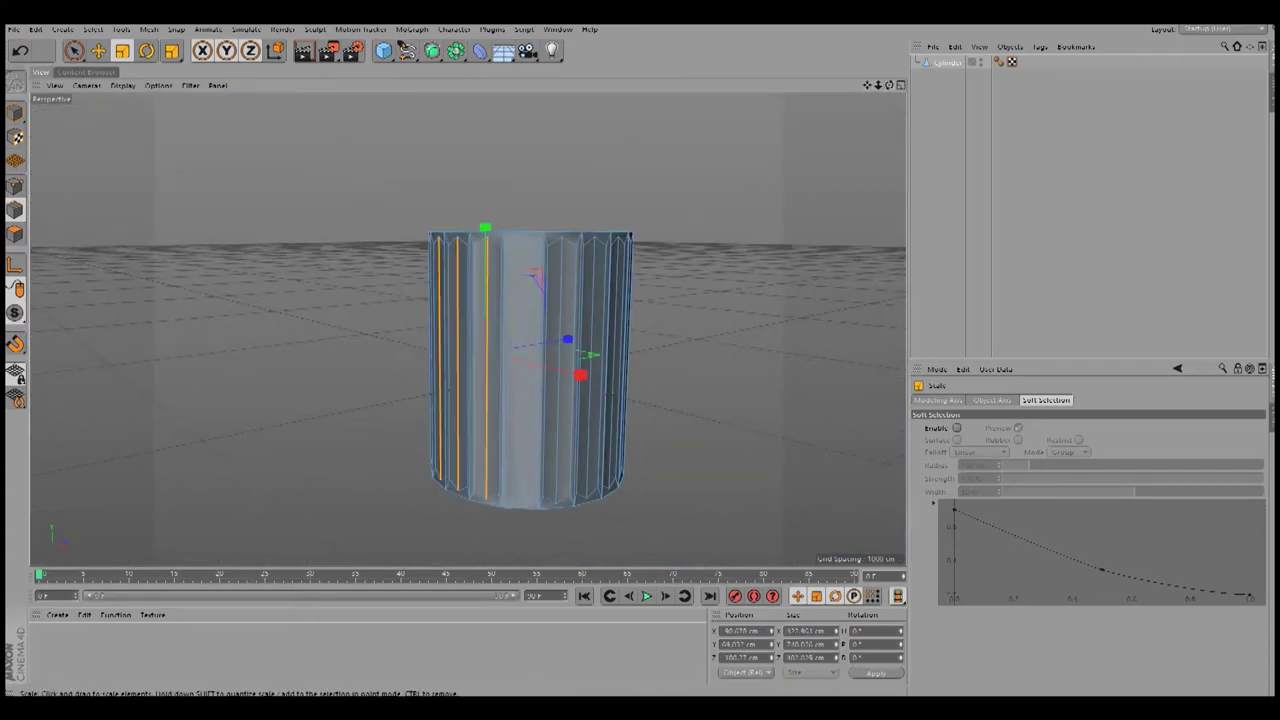
pyautogui.keyDown('alt'); pyautogui.moveTo(468, 330); pyautogui.dragTo(400, 280); pyautogui.keyUp('alt')
pyautogui.moveTo(500, 340)
pyautogui.keyDown('alt'); pyautogui.mouseDown()
pyautogui.moveTo(457, 337)
pyautogui.moveTo(686, 303)
pyautogui.mouseUp(); pyautogui.keyUp('alt')
# Step: Scale the selected edges to 99%, then select the polygons inside the top rim
pyautogui.middleClick(686, 303)
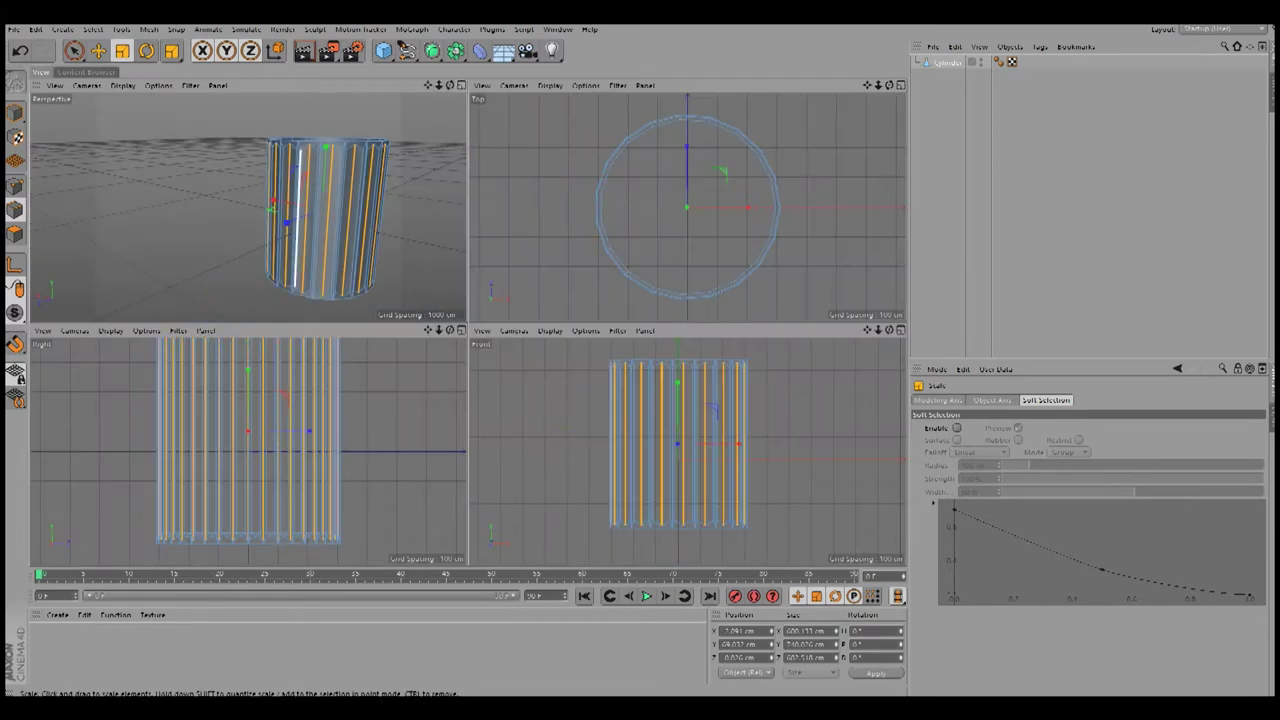
pyautogui.moveTo(722, 172); pyautogui.dragTo(723, 173)
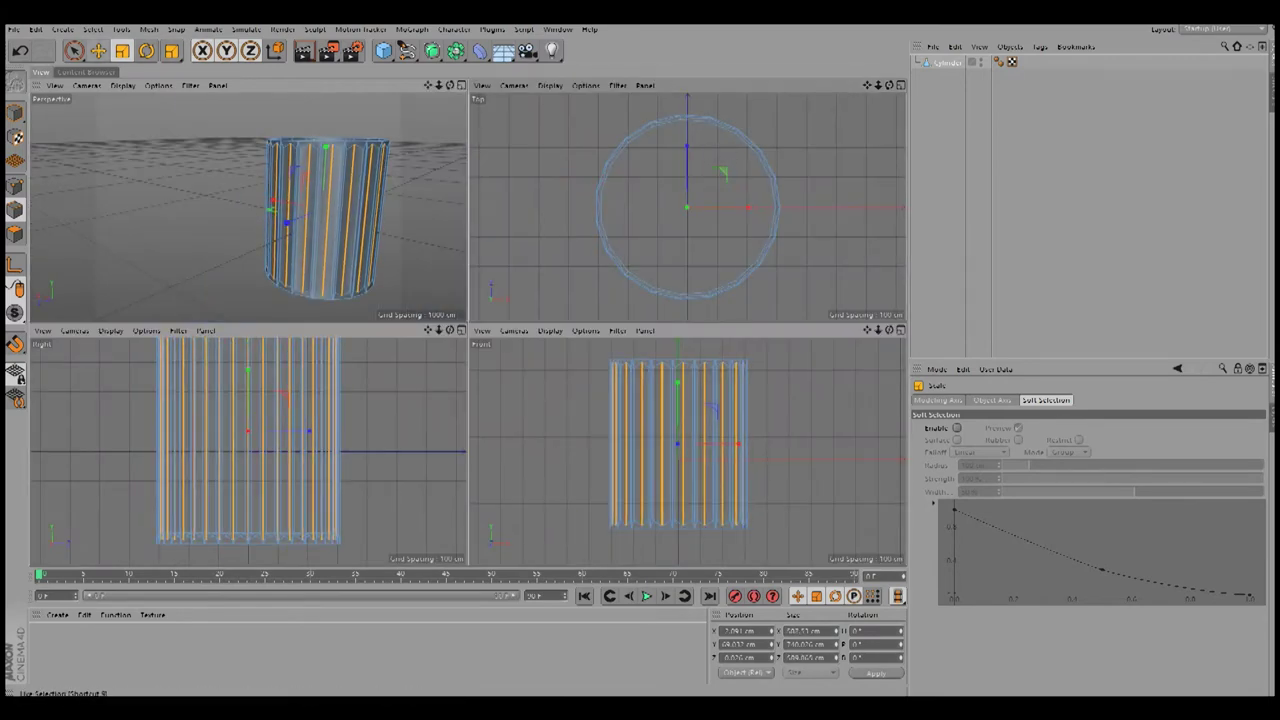
pyautogui.press('9')
pyautogui.press('F1')
pyautogui.keyDown('alt'); pyautogui.moveTo(726, 131); pyautogui.dragTo(466, 329); pyautogui.keyUp('alt')
pyautogui.moveTo(640, 120); pyautogui.dragTo(547, 143)
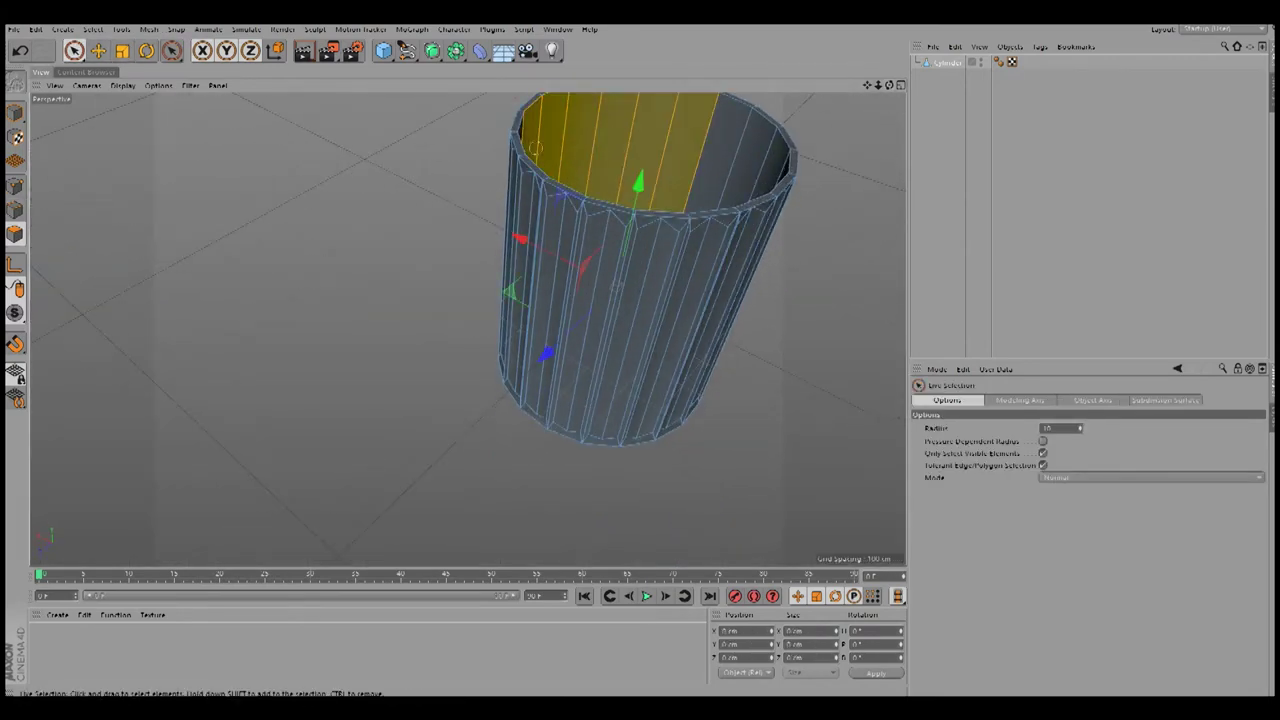
# Step: Loop-select the inner rim and scale it in the Top view
pyautogui.press('u')
pyautogui.press('l')
pyautogui.press('F5')
pyautogui.press('F2')
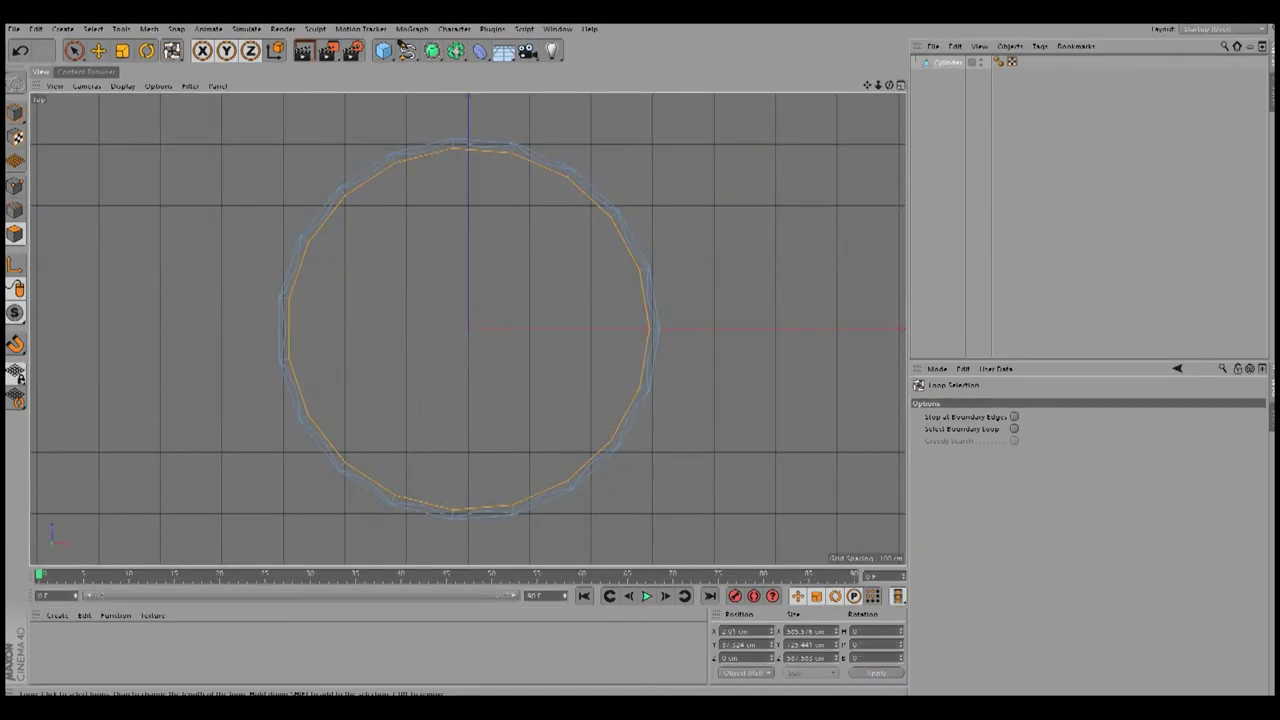
pyautogui.press('t')
pyautogui.press('F5')
pyautogui.press('F1')
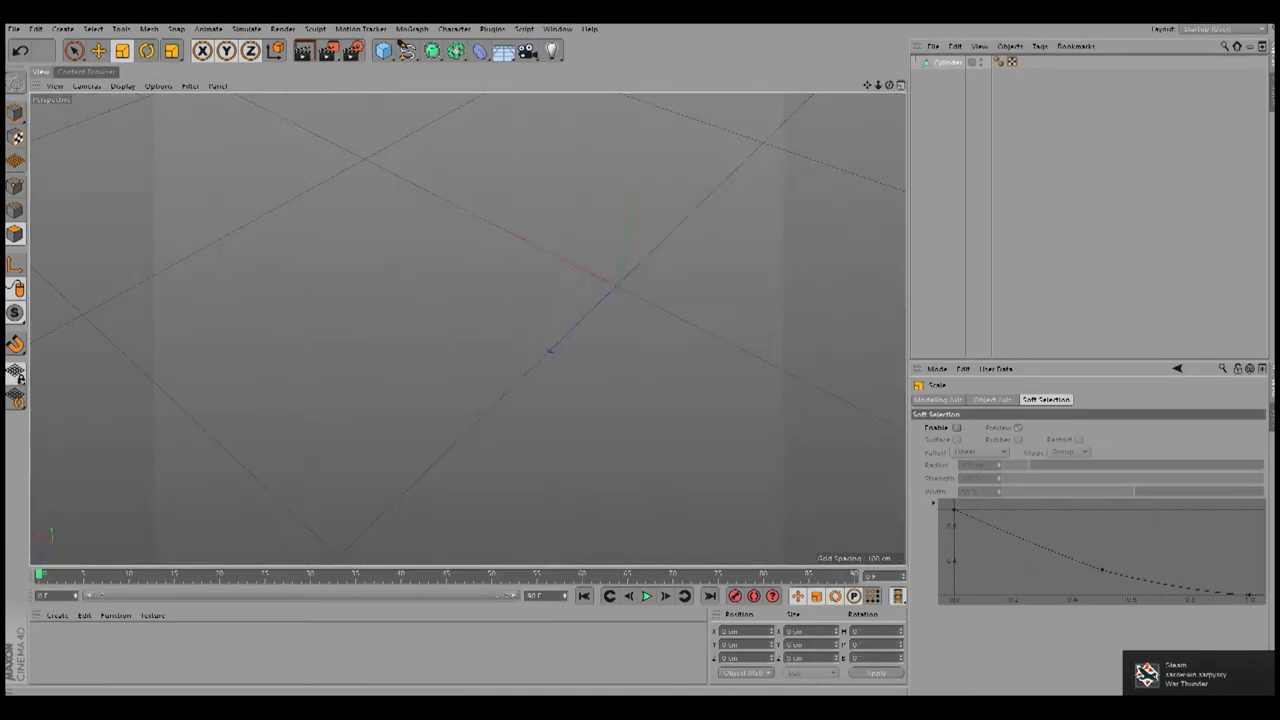
# Step: Place the cylinder under a Subdivision Surface and choose the Knife in Loop mode
pyautogui.scroll(3, 467, 328)
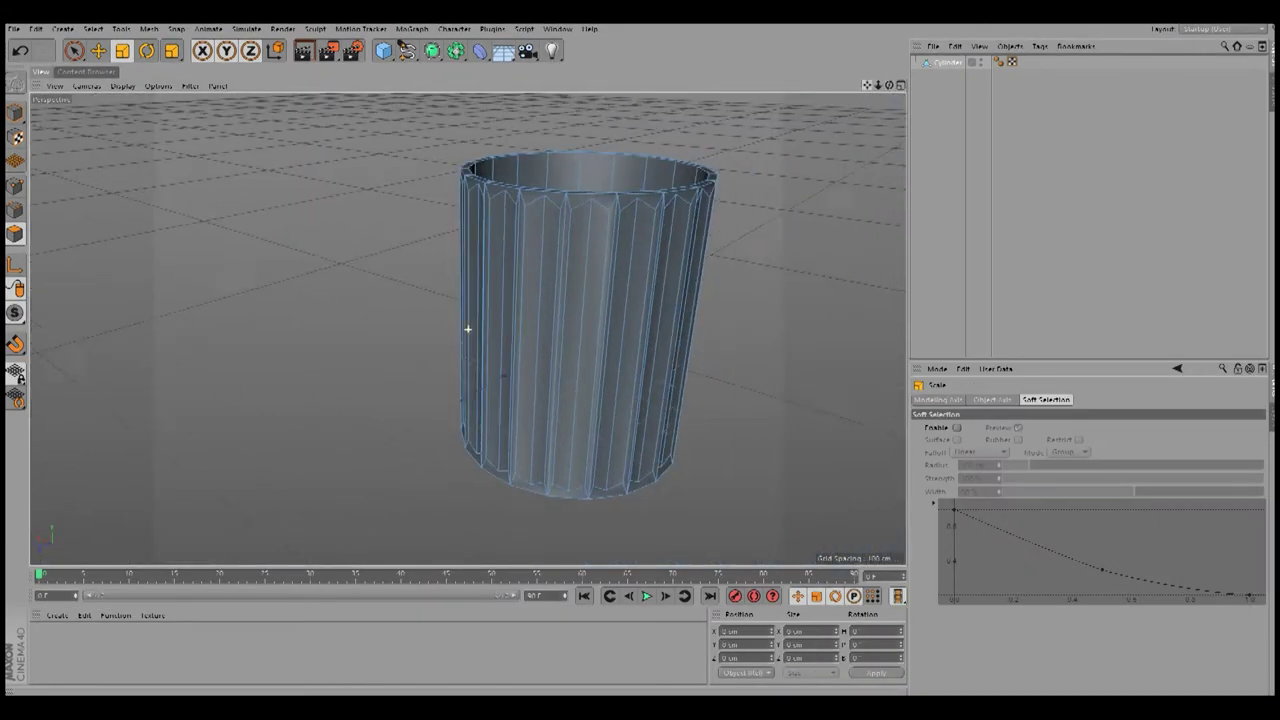
pyautogui.keyDown('alt'); pyautogui.click(432, 51); pyautogui.keyUp('alt')
pyautogui.click(955, 75)
pyautogui.rightClick(240, 172)
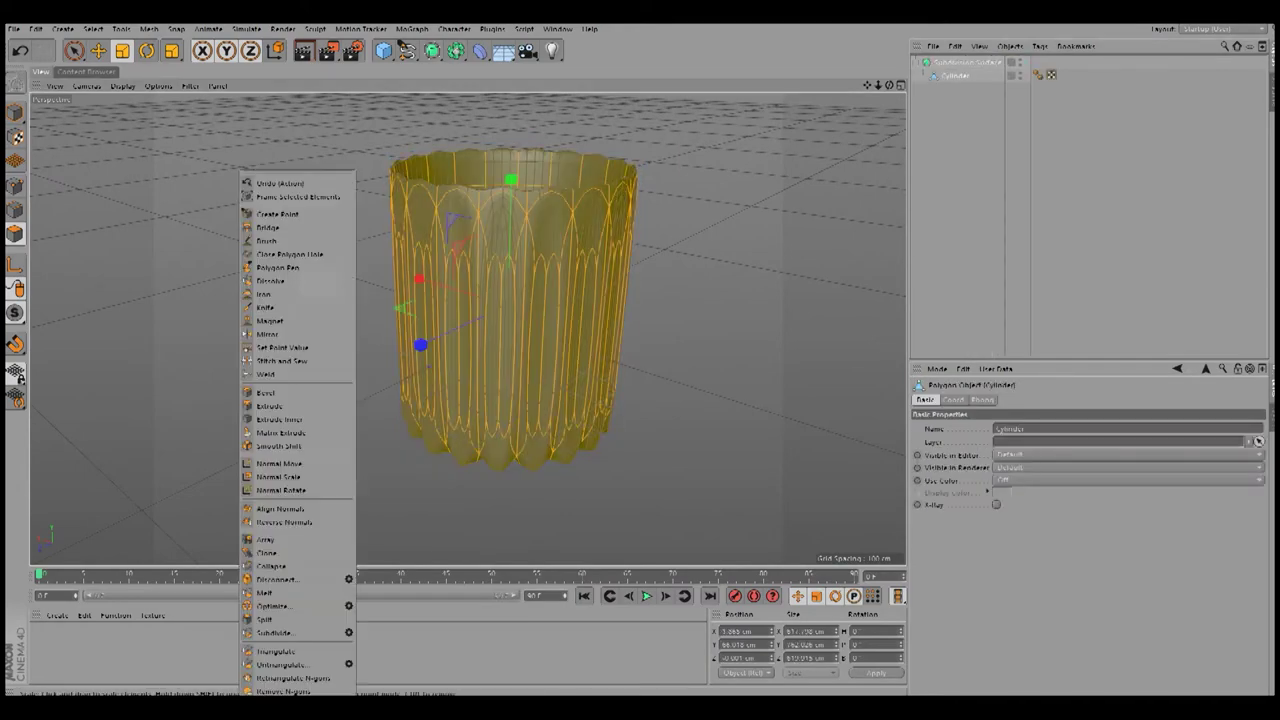
pyautogui.click(270, 300)
# Step: Add knife loops near the rim and base, orbiting the smoothed cup, then select its end cap
pyautogui.scroll(3, 463, 330)
pyautogui.scroll(3, 467, 330)
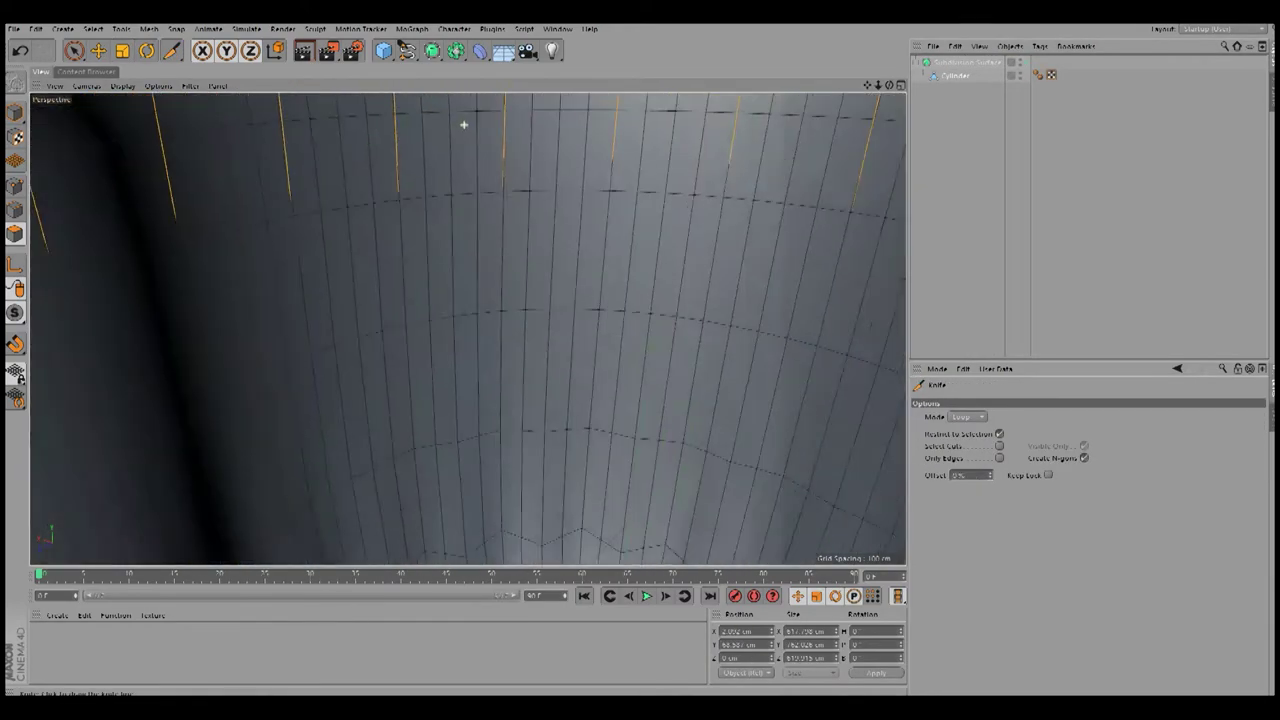
pyautogui.scroll(-4, 467, 330)
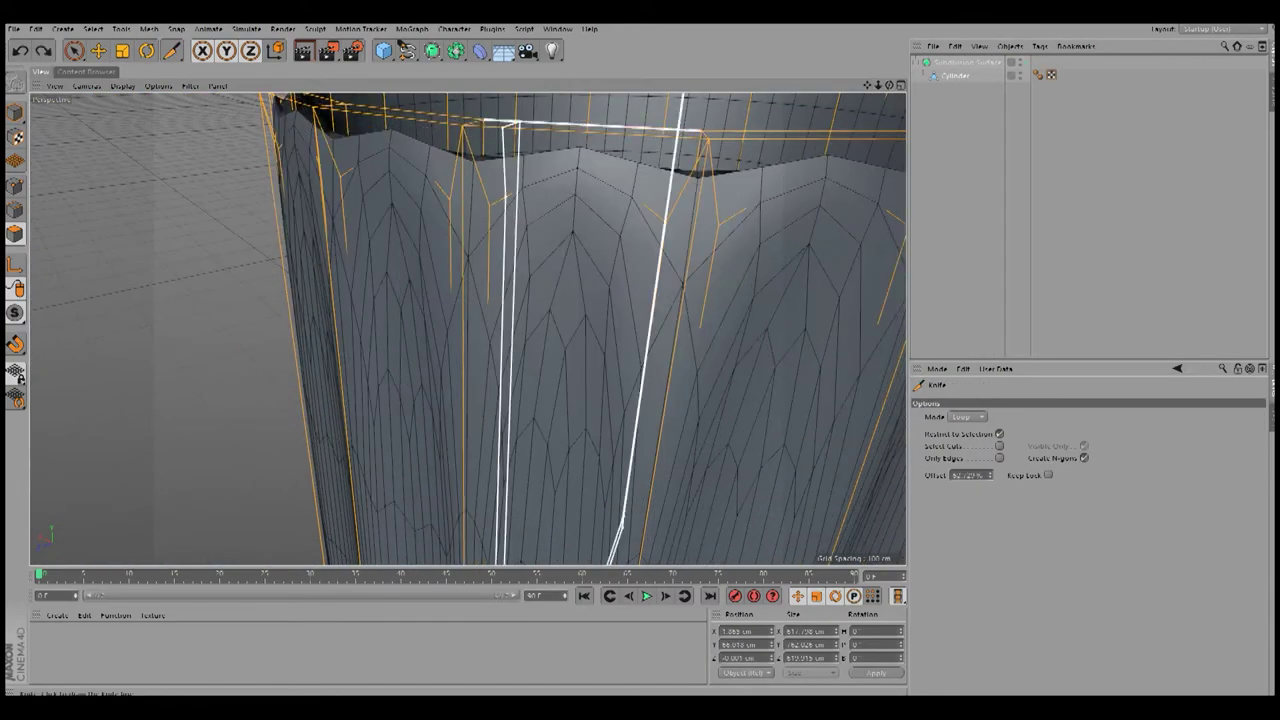
pyautogui.moveTo(620, 520)
pyautogui.keyDown('alt'); pyautogui.mouseDown()
pyautogui.moveTo(462, 329)
pyautogui.moveTo(355, 345)
pyautogui.moveTo(467, 328)
pyautogui.mouseUp(); pyautogui.keyUp('alt')
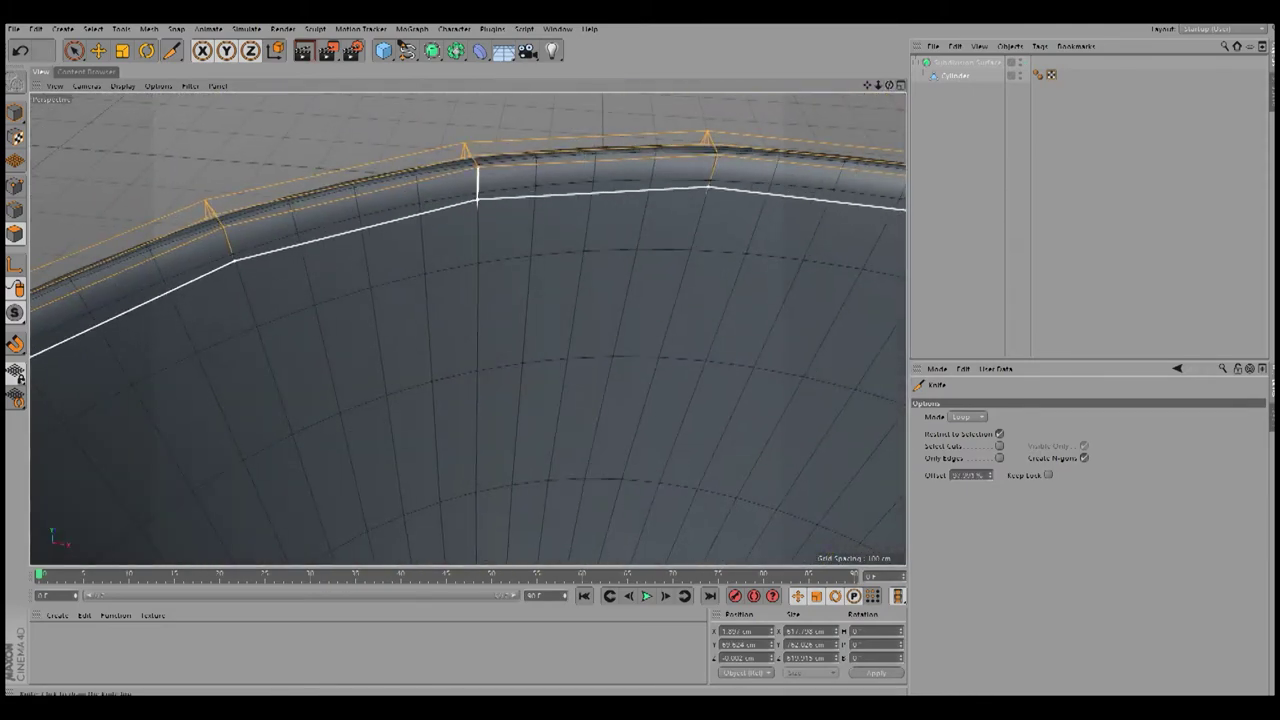
pyautogui.keyDown('alt'); pyautogui.moveTo(477, 190); pyautogui.dragTo(470, 230); pyautogui.keyUp('alt')
pyautogui.moveTo(580, 265)
pyautogui.keyDown('alt'); pyautogui.mouseDown()
pyautogui.moveTo(466, 329)
pyautogui.moveTo(575, 300)
pyautogui.mouseUp(); pyautogui.keyUp('alt')
pyautogui.keyDown('alt'); pyautogui.moveTo(470, 330); pyautogui.dragTo(470, 200); pyautogui.keyUp('alt')
pyautogui.scroll(-3, 470, 300)
pyautogui.scroll(3, 470, 300)
pyautogui.scroll(3, 742, 395)
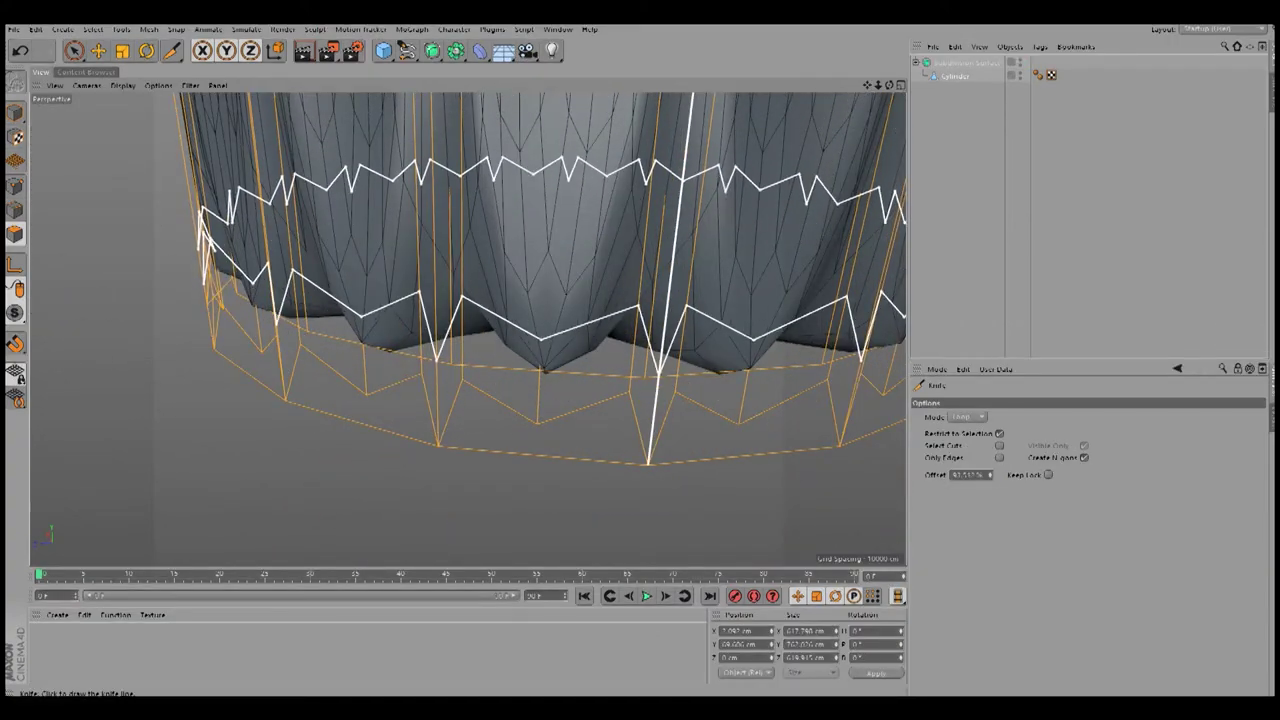
pyautogui.moveTo(580, 300)
pyautogui.keyDown('alt'); pyautogui.mouseDown()
pyautogui.moveTo(653, 323)
pyautogui.moveTo(467, 300)
pyautogui.moveTo(530, 300)
pyautogui.mouseUp(); pyautogui.keyUp('alt')
pyautogui.scroll(-3, 653, 323)
pyautogui.scroll(2, 467, 329)
pyautogui.click(640, 380)
# Step: Inset the bottom cap polygons into a smaller inner disc, checking the smoothed result
pyautogui.press('i')
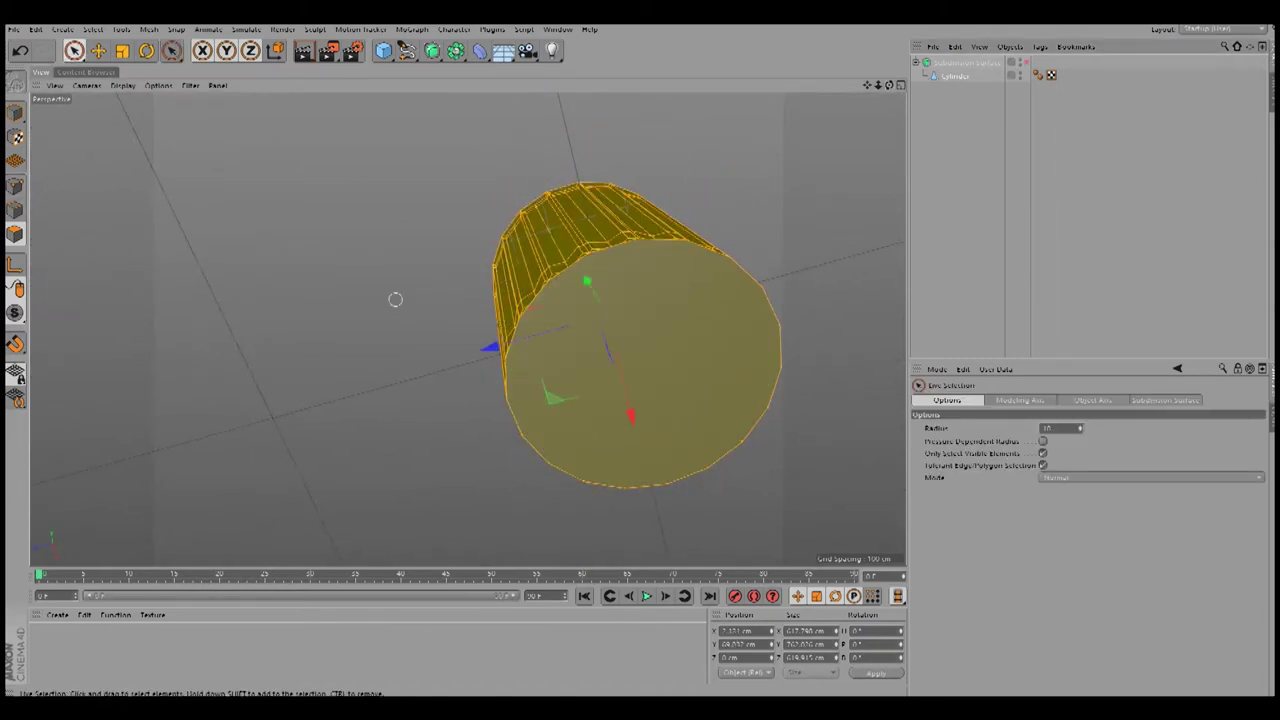
pyautogui.moveTo(640, 373); pyautogui.dragTo(642, 375)
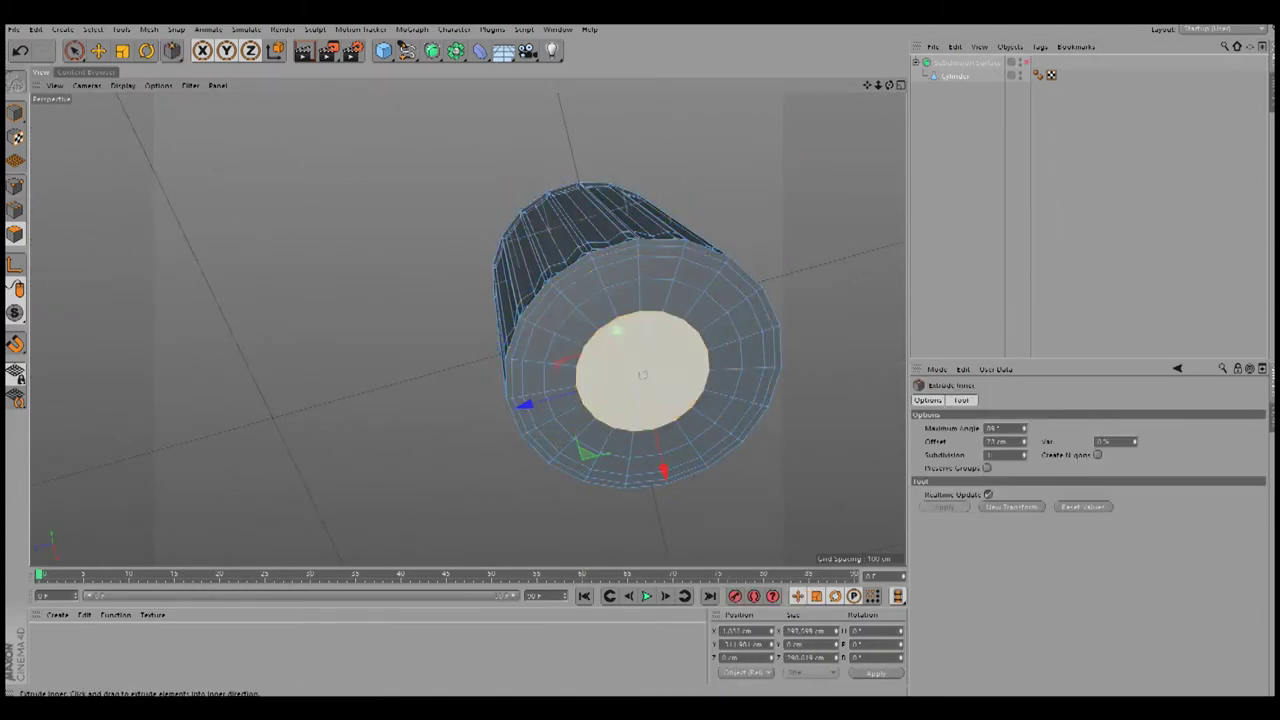
pyautogui.press('q')
pyautogui.keyDown('alt'); pyautogui.moveTo(642, 374); pyautogui.dragTo(466, 323); pyautogui.keyUp('alt')
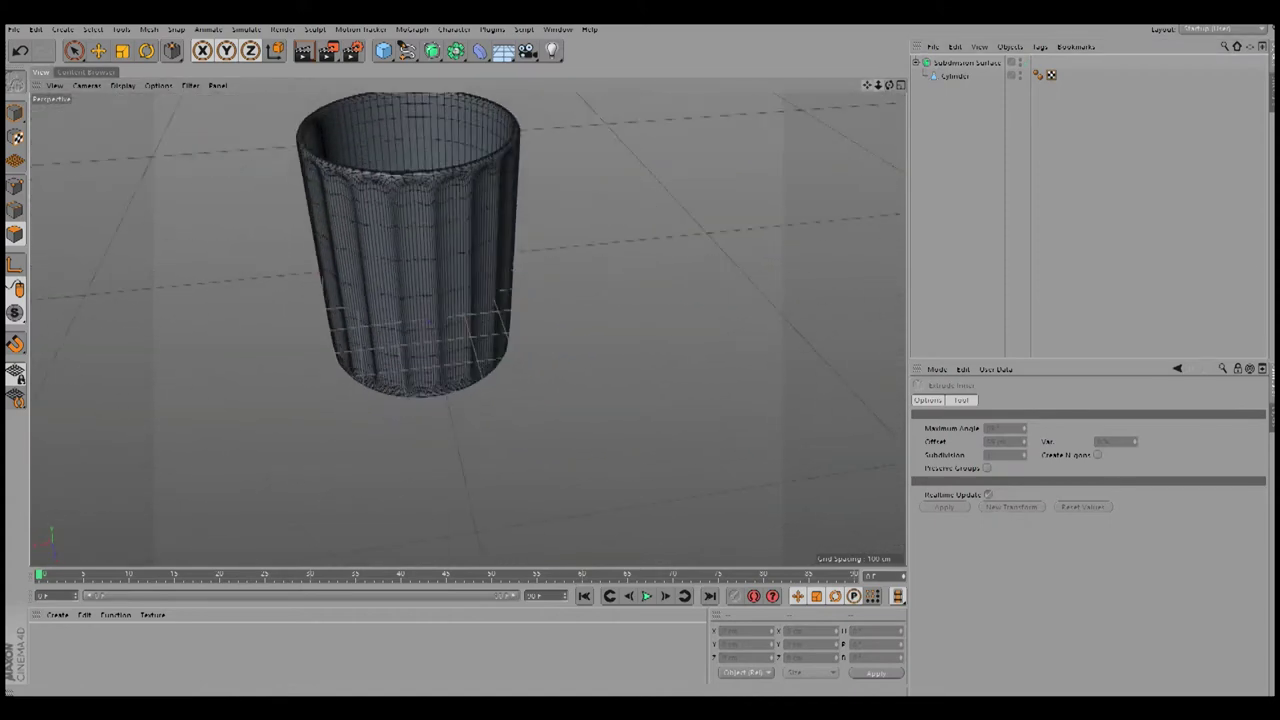
pyautogui.press('q')
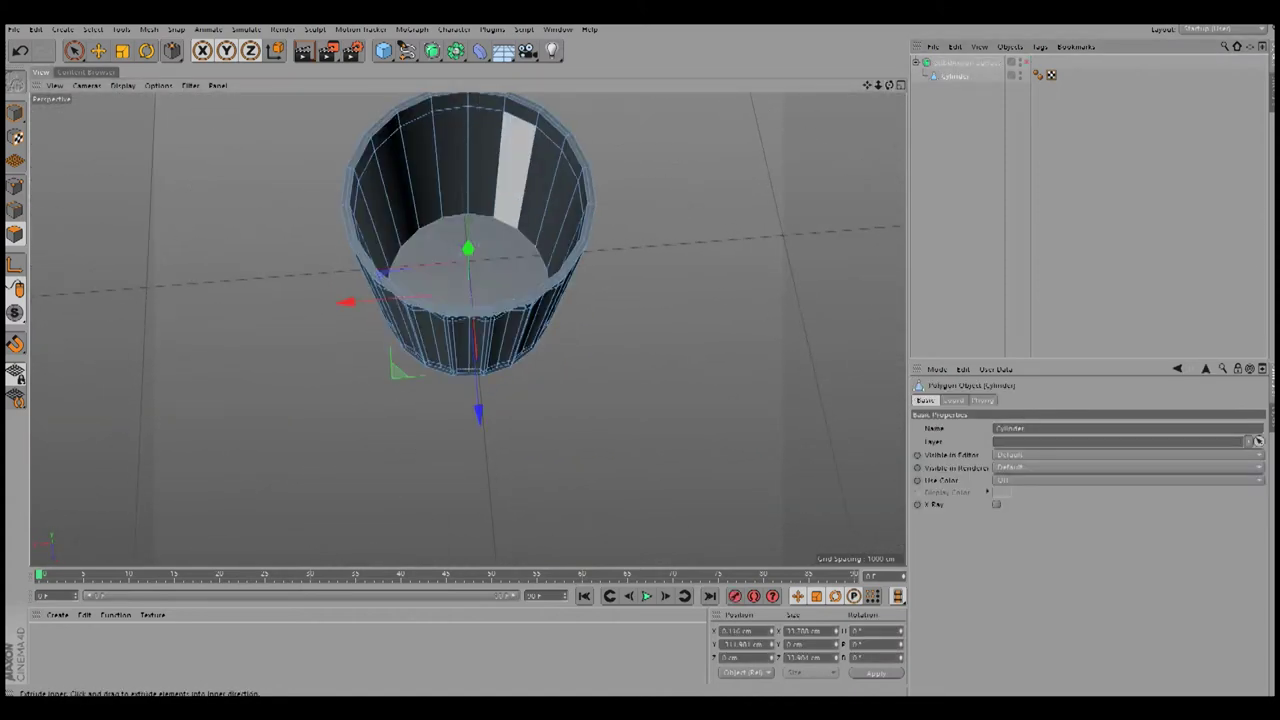
pyautogui.scroll(5, 465, 260)
pyautogui.click(380, 283)
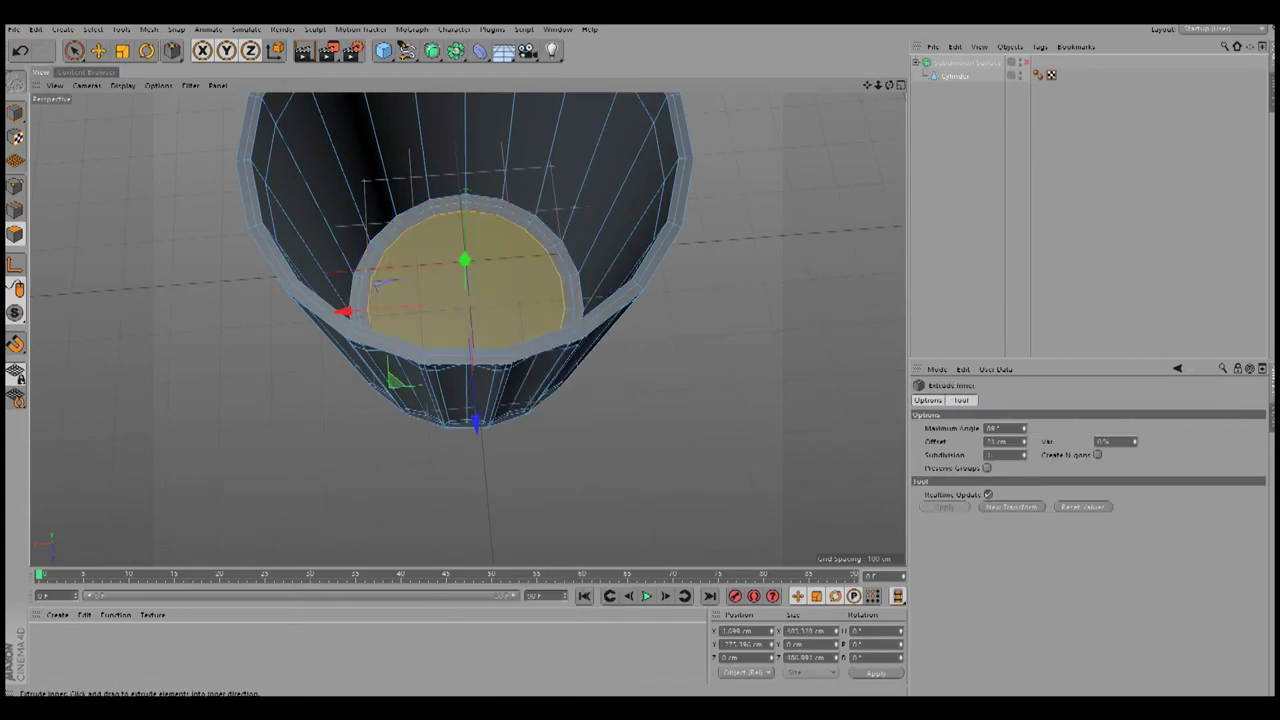
pyautogui.moveTo(380, 283); pyautogui.dragTo(379, 283)
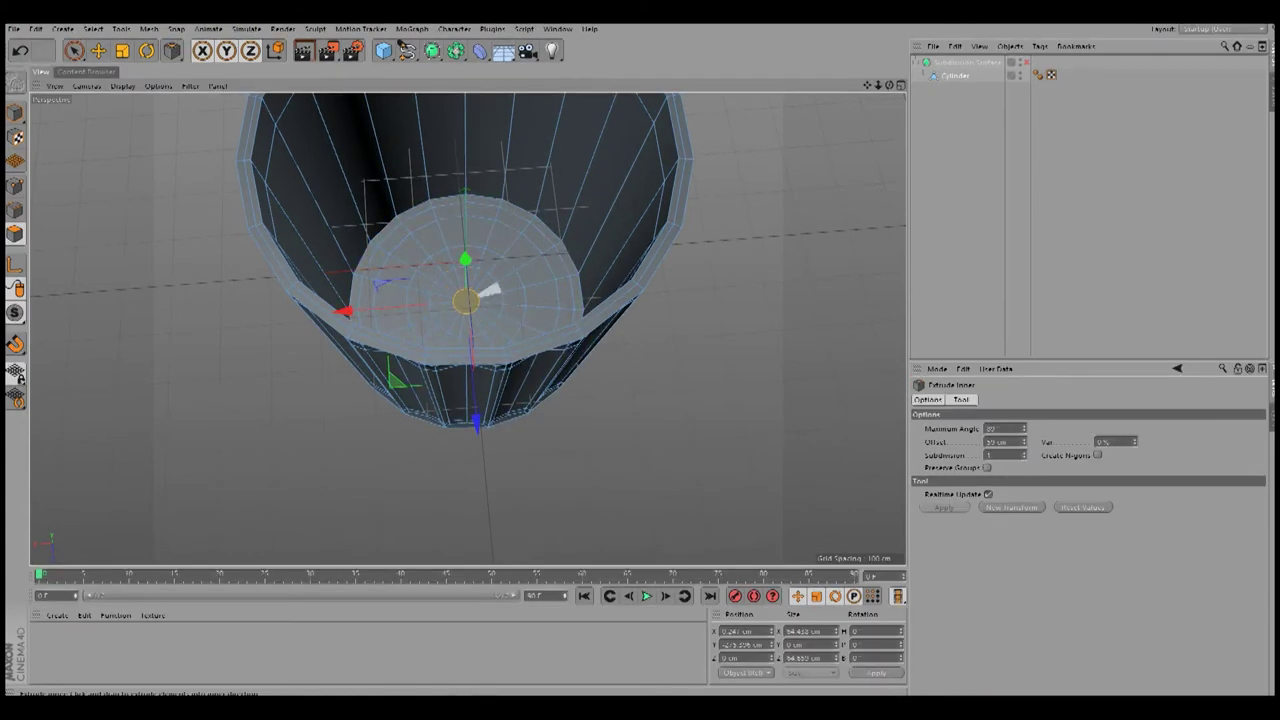
pyautogui.press('q')
pyautogui.scroll(-5, 634, 180)
# Step: Paint-select the remaining cap polygons and extrude them downward into a base band
pyautogui.moveTo(634, 180)
pyautogui.keyDown('alt'); pyautogui.mouseDown()
pyautogui.moveTo(466, 329)
pyautogui.moveTo(470, 300)
pyautogui.moveTo(466, 329)
pyautogui.moveTo(530, 272)
pyautogui.mouseUp(); pyautogui.keyUp('alt')
pyautogui.scroll(2, 467, 328)
pyautogui.scroll(3, 528, 272)
pyautogui.keyDown('alt'); pyautogui.moveTo(466, 329); pyautogui.dragTo(466, 329); pyautogui.keyUp('alt')
pyautogui.click(466, 329)
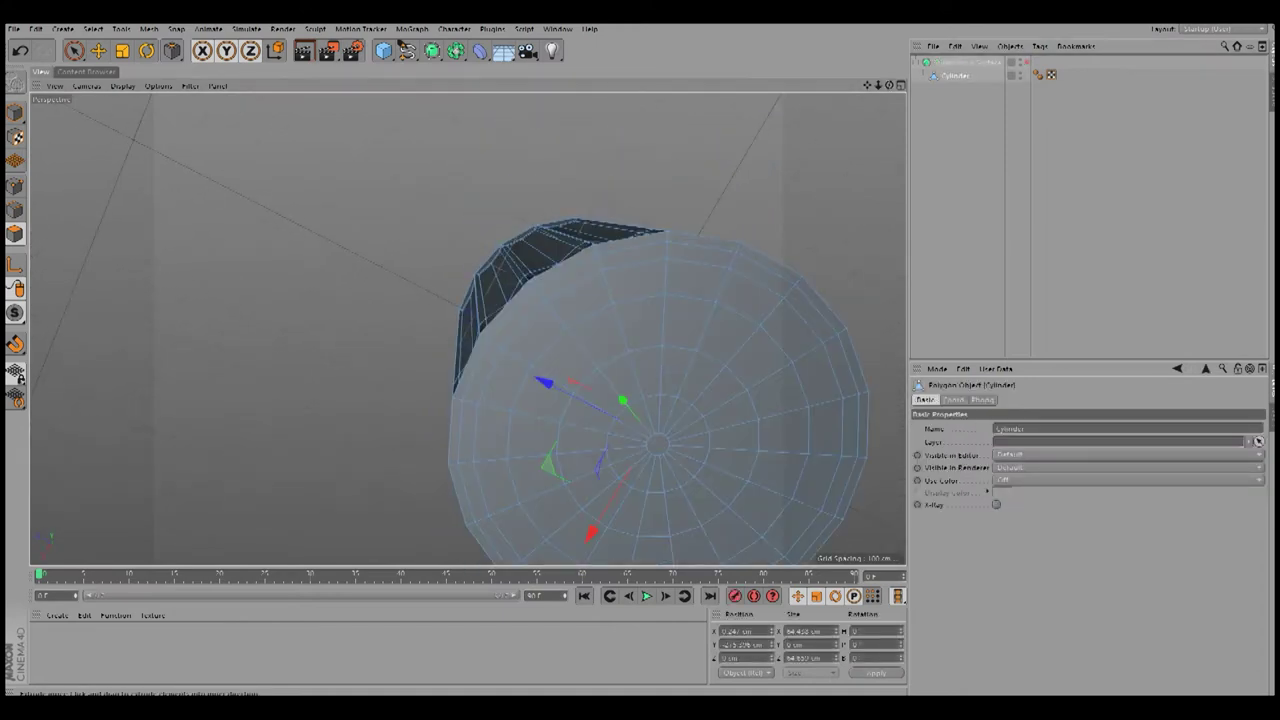
pyautogui.click(74, 50)
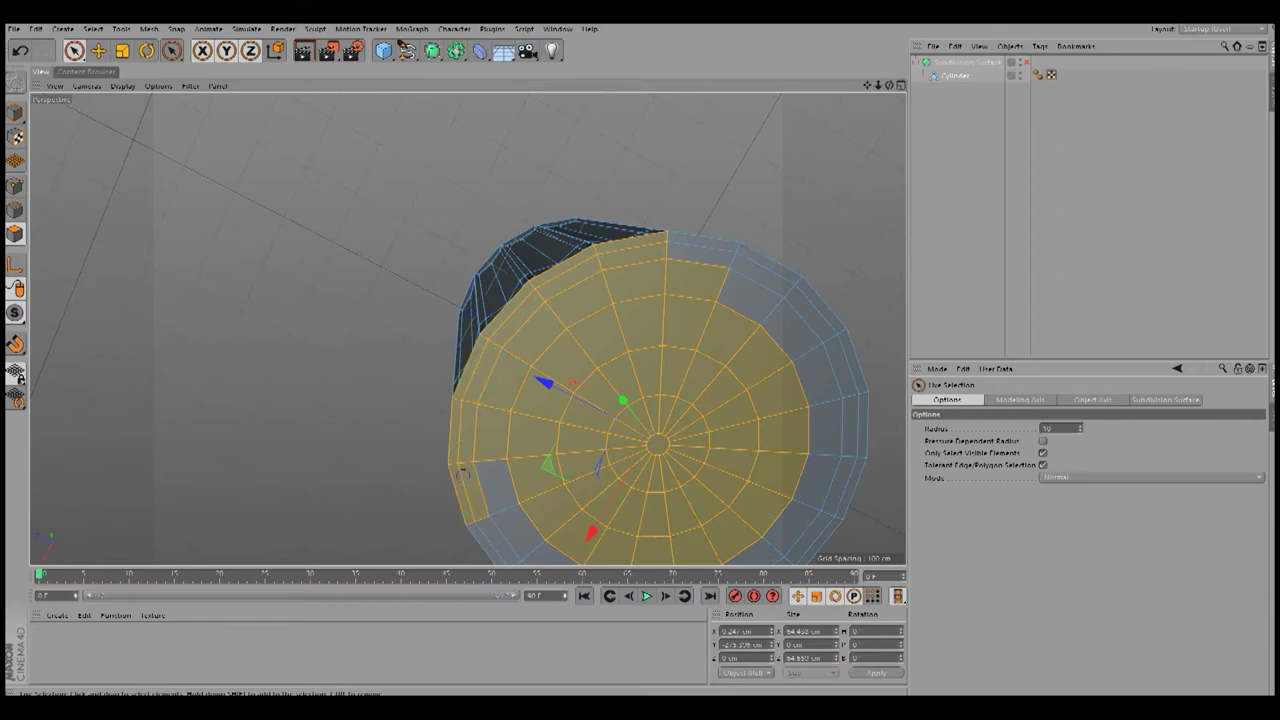
pyautogui.keyDown('shift'); pyautogui.moveTo(778, 365); pyautogui.dragTo(845, 428); pyautogui.keyUp('shift')
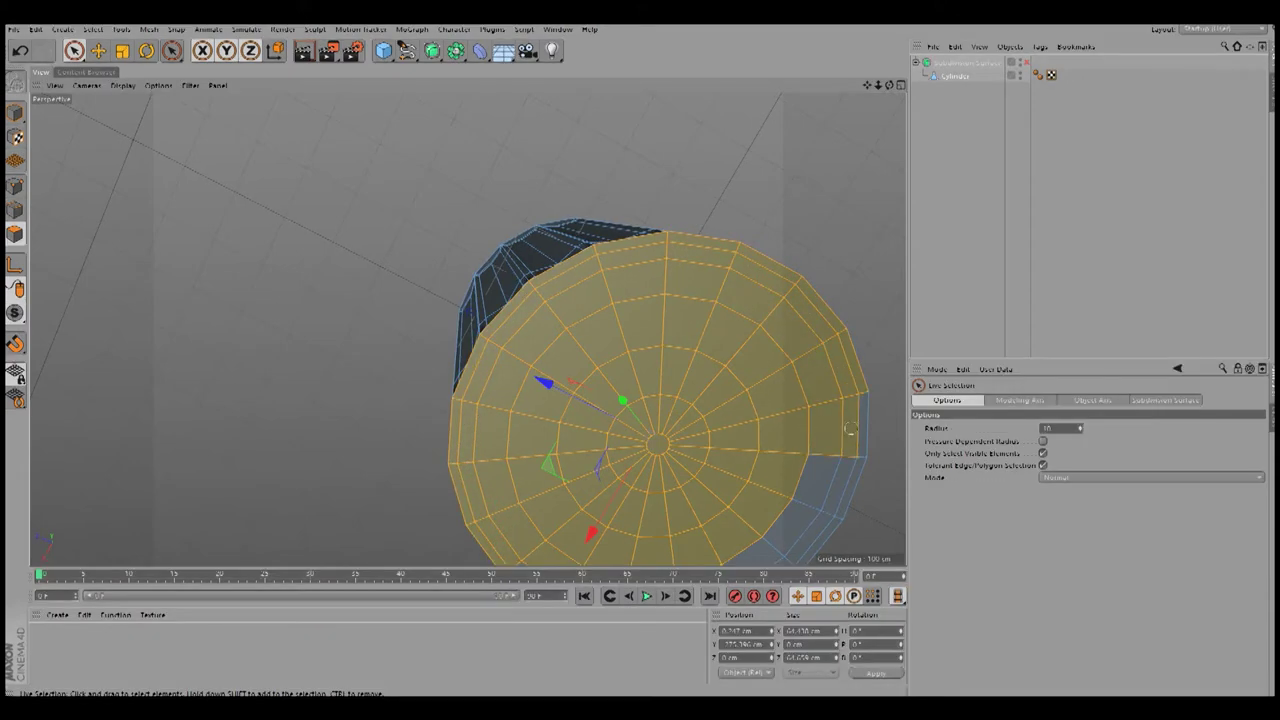
pyautogui.keyDown('alt'); pyautogui.moveTo(836, 497); pyautogui.dragTo(621, 376); pyautogui.keyUp('alt')
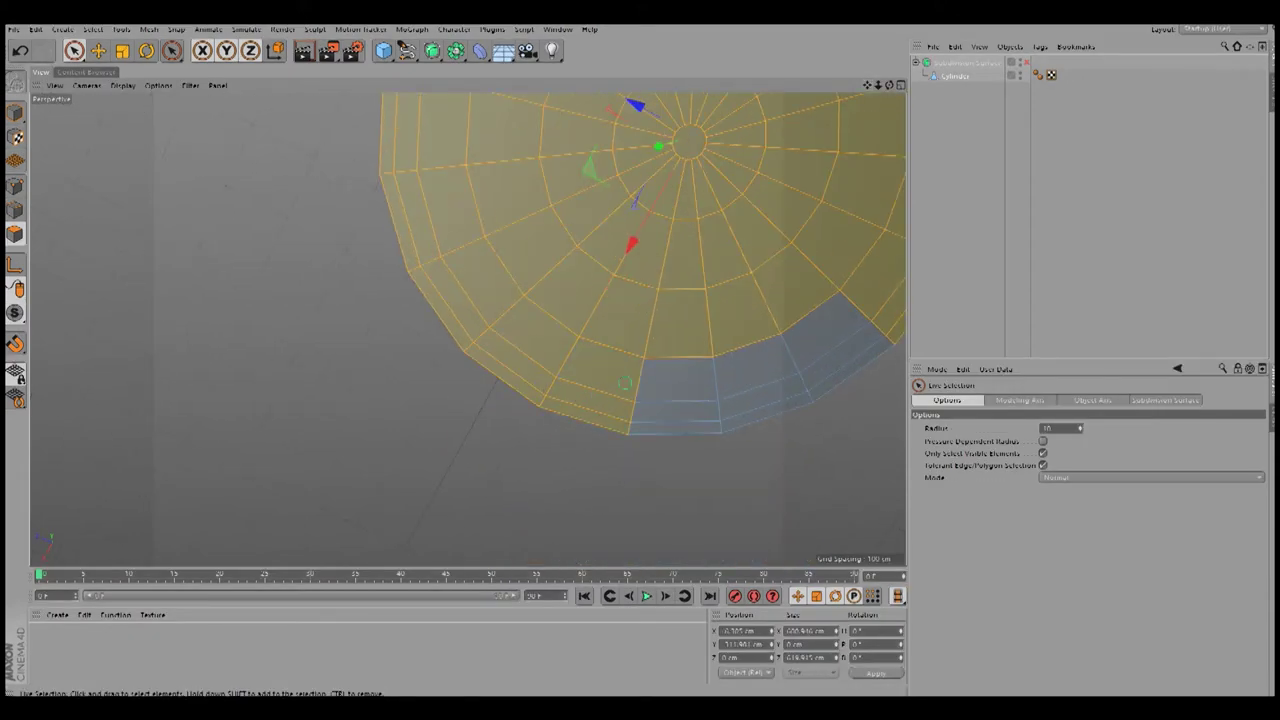
pyautogui.moveTo(791, 403)
pyautogui.keyDown('alt'); pyautogui.mouseDown()
pyautogui.moveTo(466, 326)
pyautogui.moveTo(705, 322)
pyautogui.mouseUp(); pyautogui.keyUp('alt')
pyautogui.press('d')
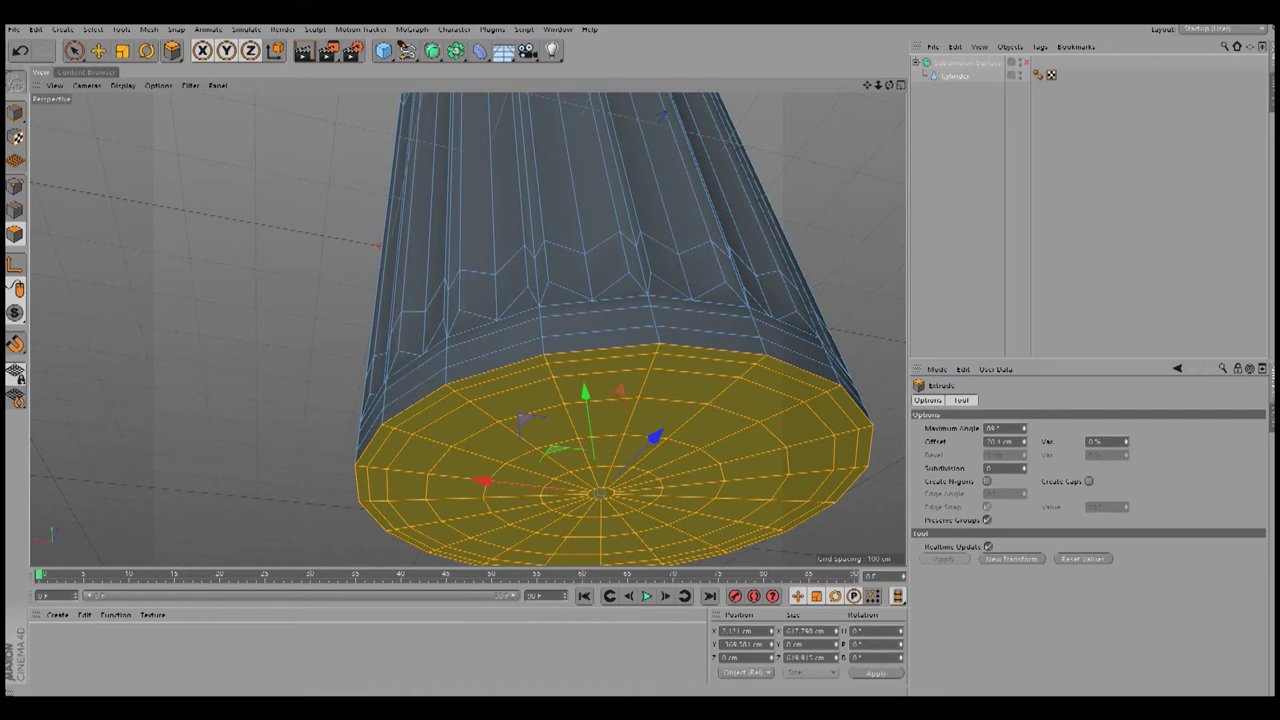
pyautogui.keyDown('alt'); pyautogui.moveTo(851, 191); pyautogui.dragTo(467, 329); pyautogui.keyUp('alt')
pyautogui.click(467, 329)
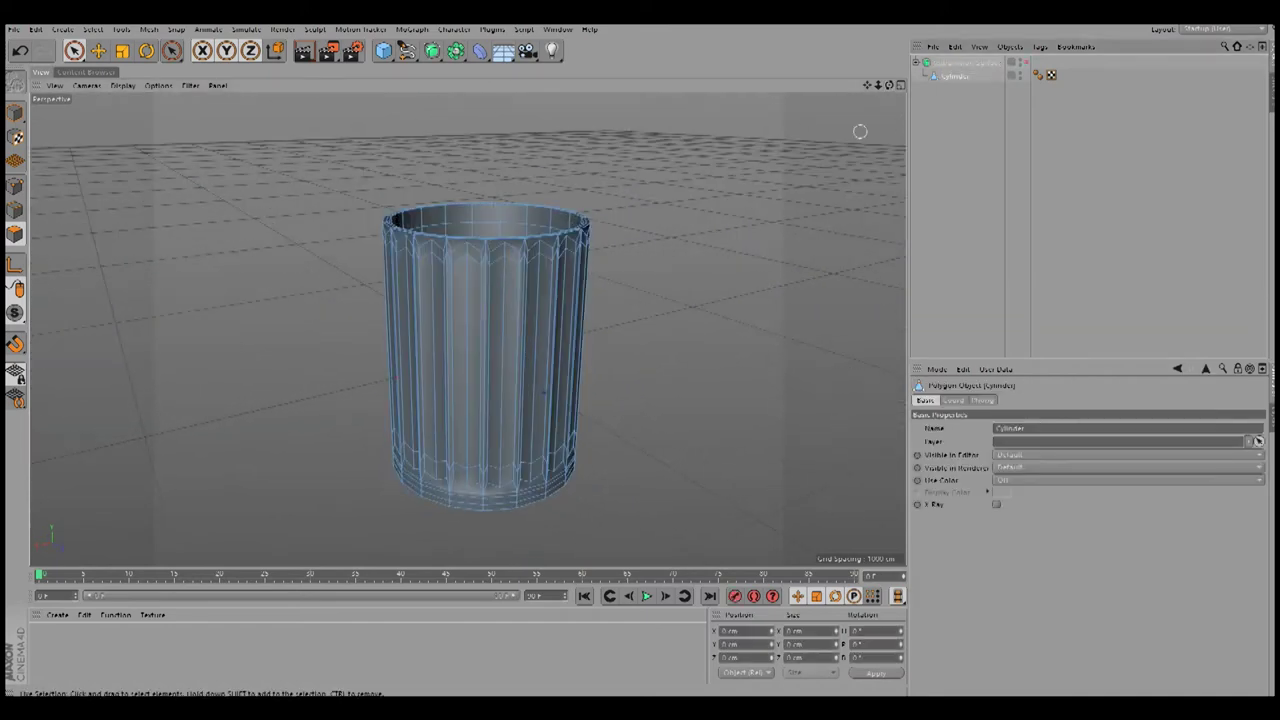
# Step: Pick the Knife loop tool and show the cup in the front view
pyautogui.keyDown('alt'); pyautogui.moveTo(544, 392); pyautogui.dragTo(467, 329); pyautogui.keyUp('alt')
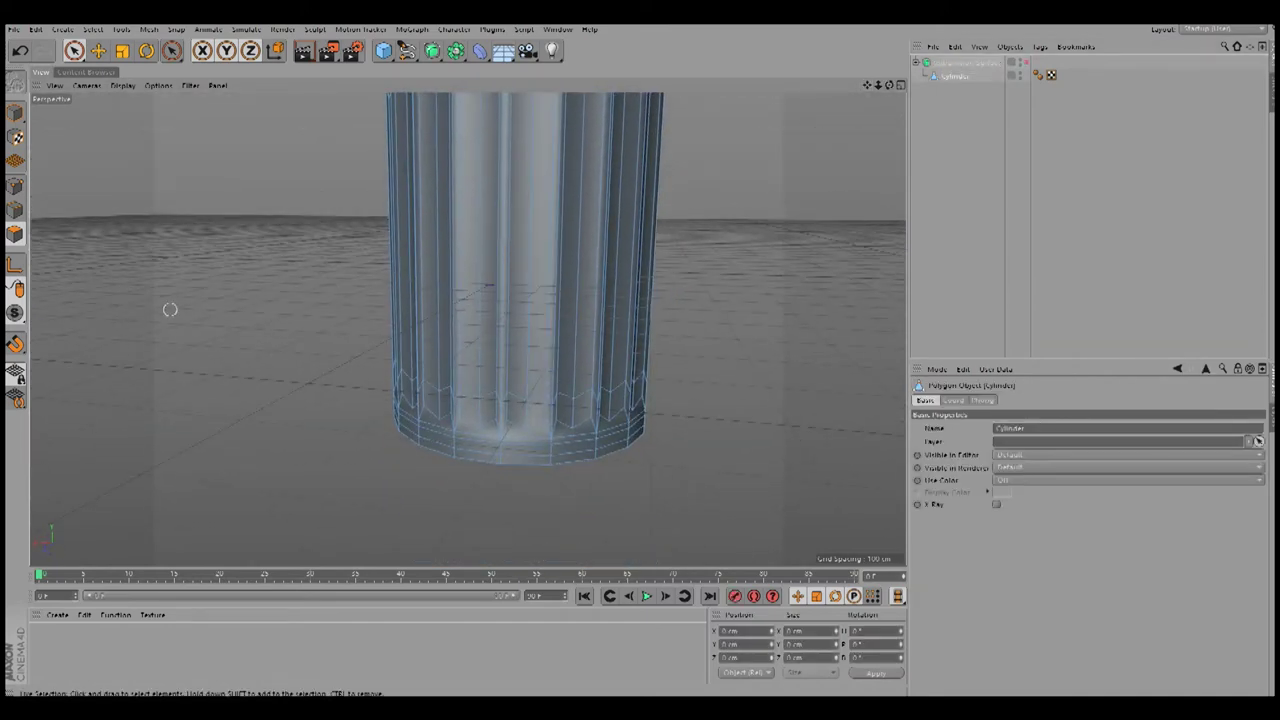
pyautogui.press('k')
pyautogui.press('l')
pyautogui.scroll(2, 515, 240)
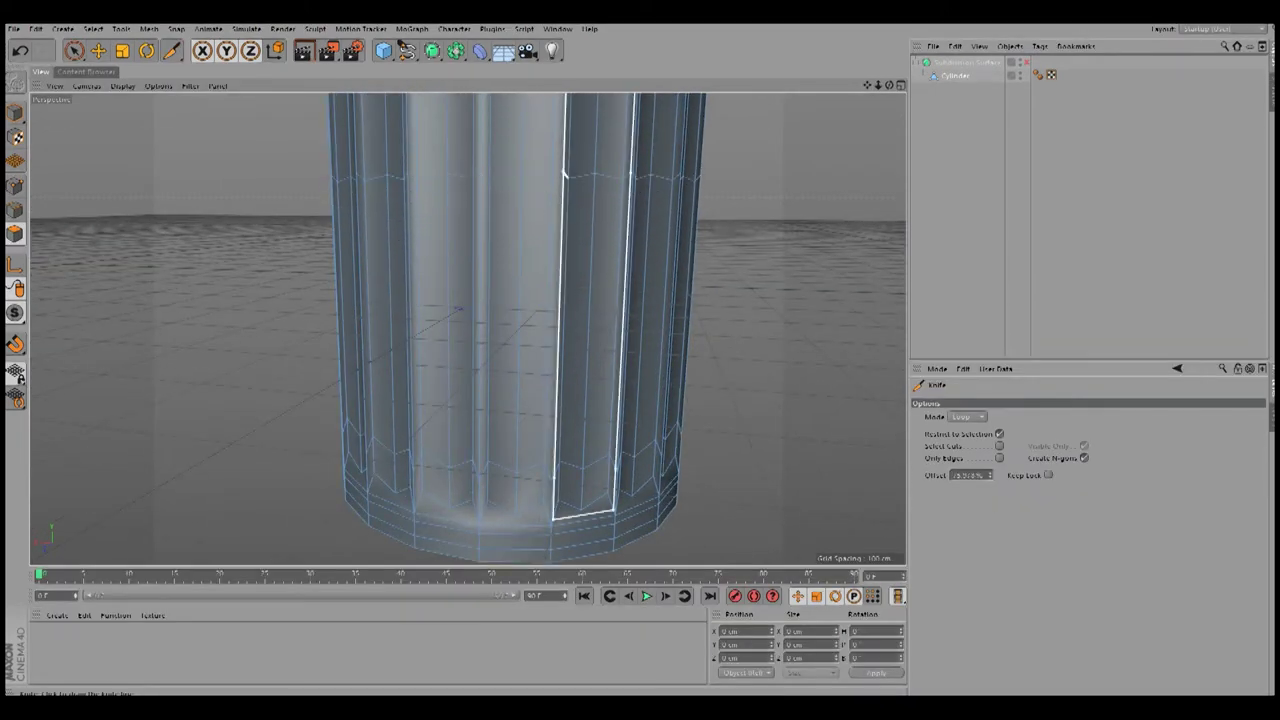
pyautogui.press('F5')
pyautogui.press('F4')
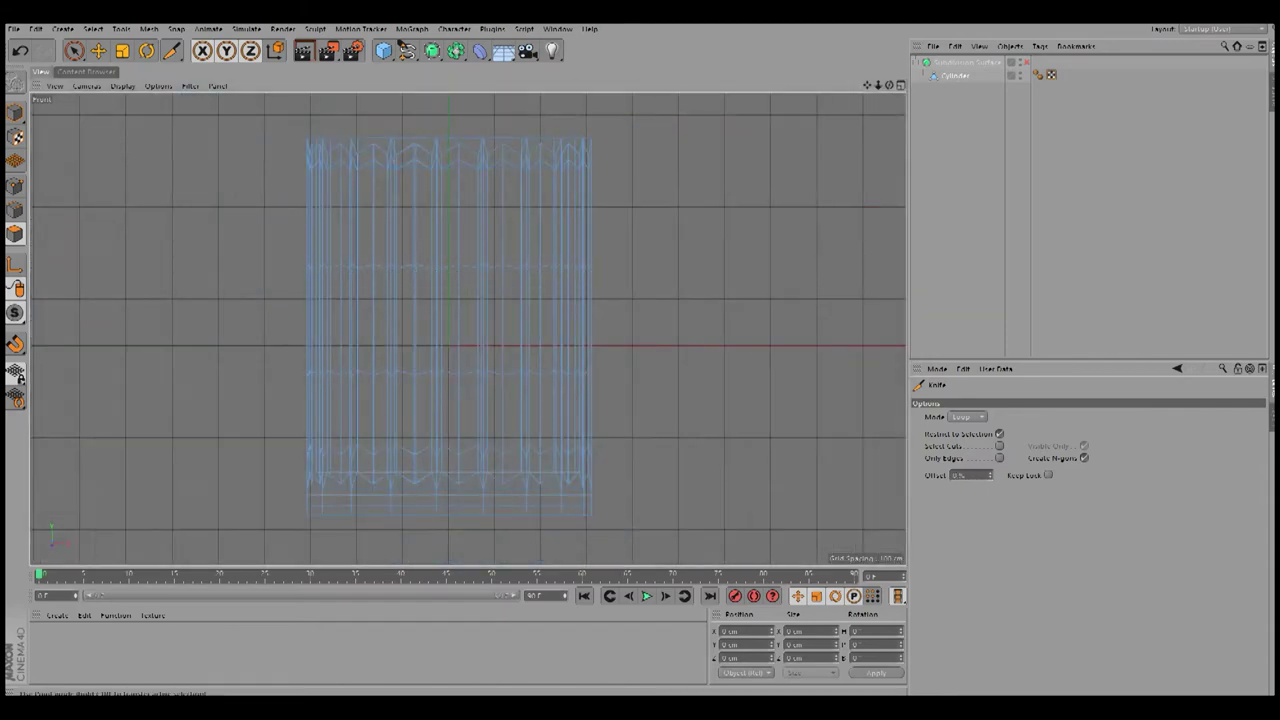
# Step: Box-select the lower point rings and scale them inward so the cup tapers toward the bottom
pyautogui.press('0')
pyautogui.moveTo(622, 532); pyautogui.dragTo(622, 532)
pyautogui.press('F5')
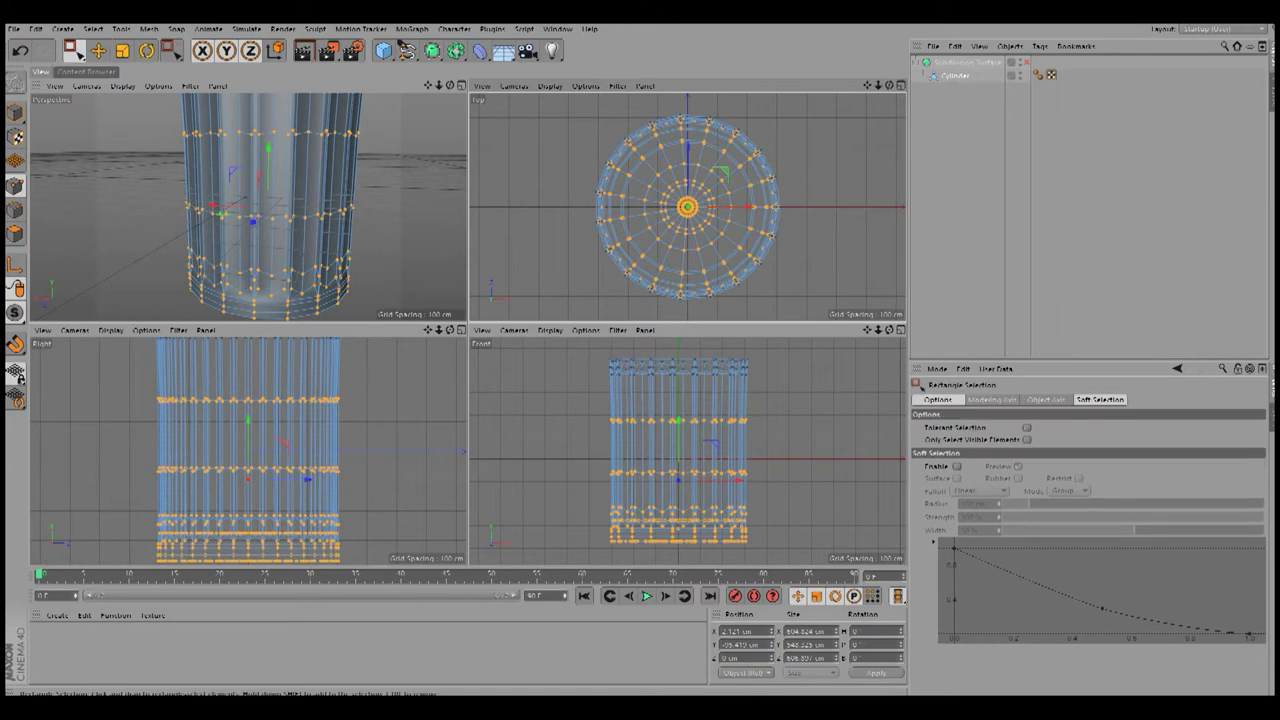
pyautogui.press('t')
pyautogui.moveTo(720, 170); pyautogui.dragTo(721, 165)
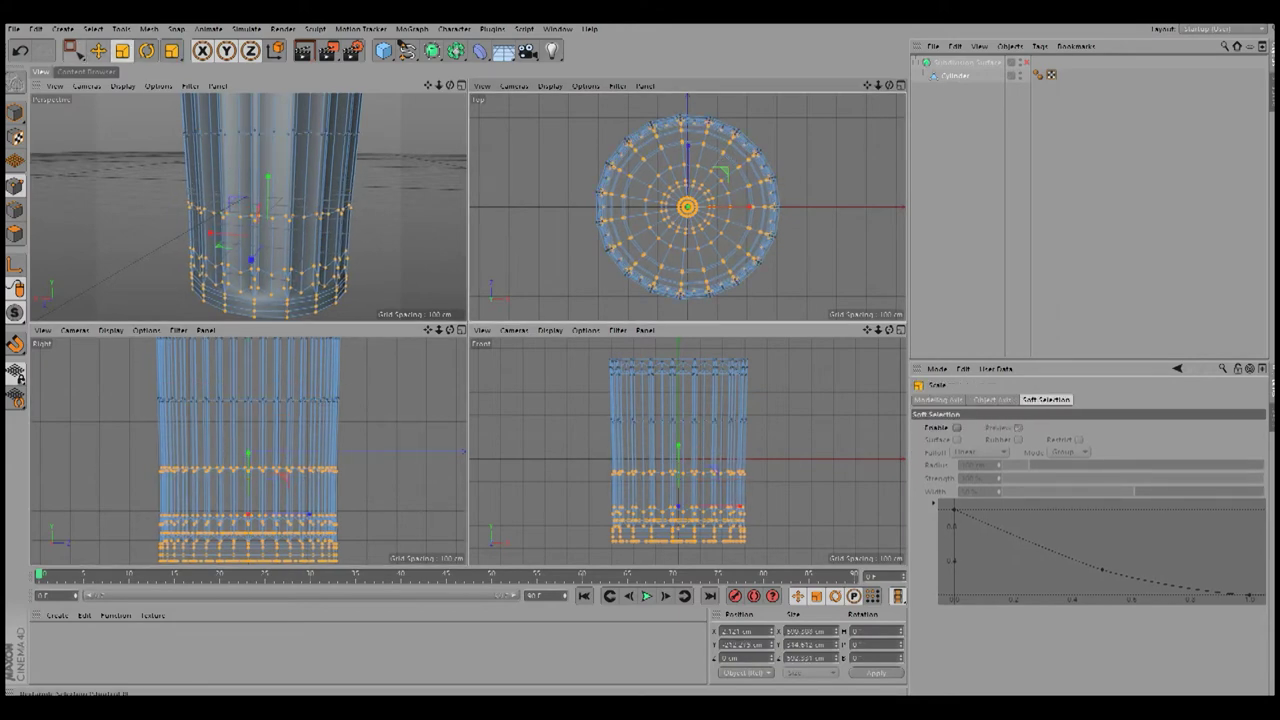
pyautogui.hotkey('ctrl', 'shift', 'a')
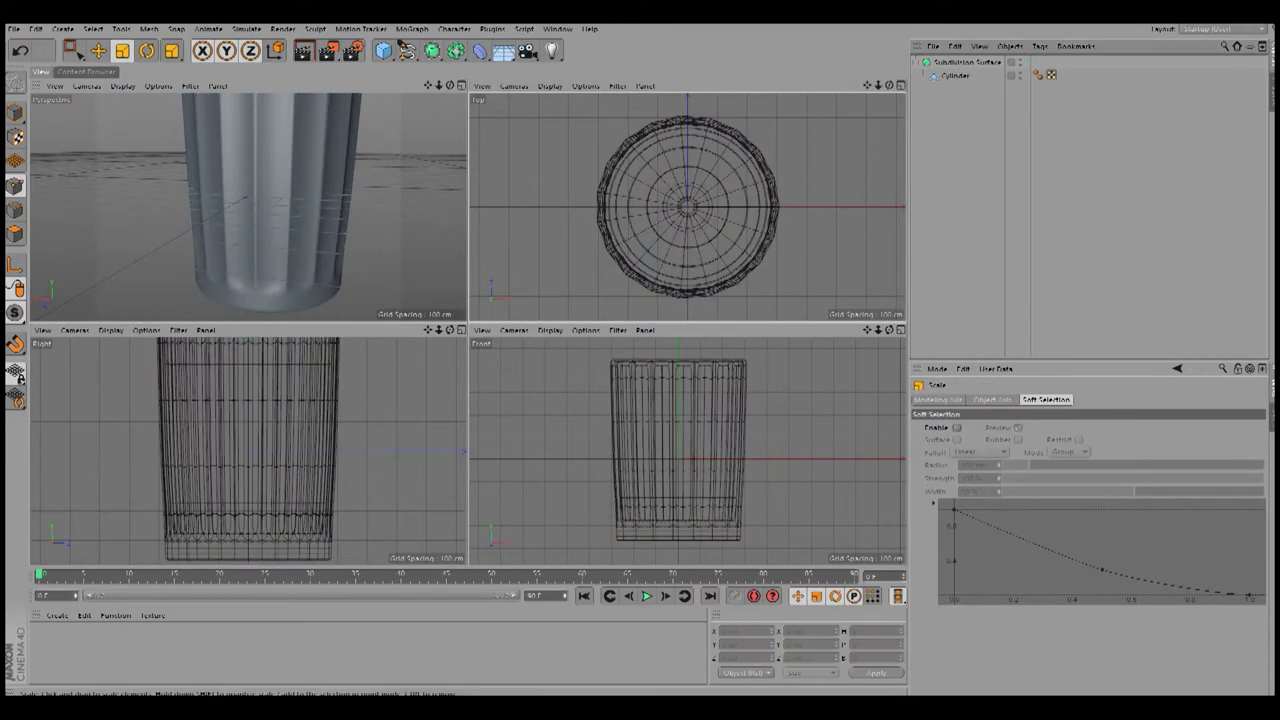
pyautogui.press('F1')
pyautogui.moveTo(420, 300)
pyautogui.keyDown('alt'); pyautogui.mouseDown()
pyautogui.moveTo(469, 331)
pyautogui.moveTo(470, 320)
pyautogui.mouseUp(); pyautogui.keyUp('alt')
# Step: Cut additional horizontal edge loops around the cup wall with the Knife loop tool
pyautogui.click(466, 329)
pyautogui.scroll(5, 466, 329)
pyautogui.scroll(-5, 466, 329)
pyautogui.press('F5')
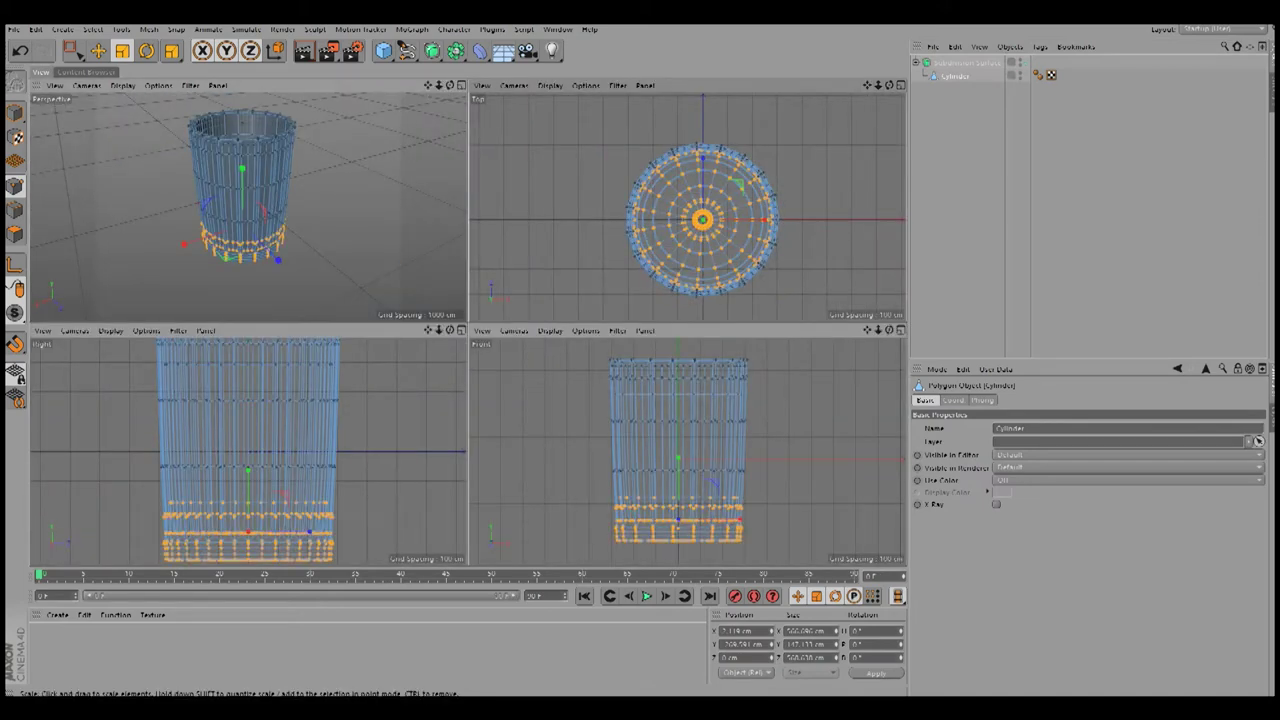
pyautogui.rightClick(72, 188)
pyautogui.click(110, 326)
pyautogui.press('F1')
pyautogui.scroll(3, 430, 285)
pyautogui.scroll(3, 466, 329)
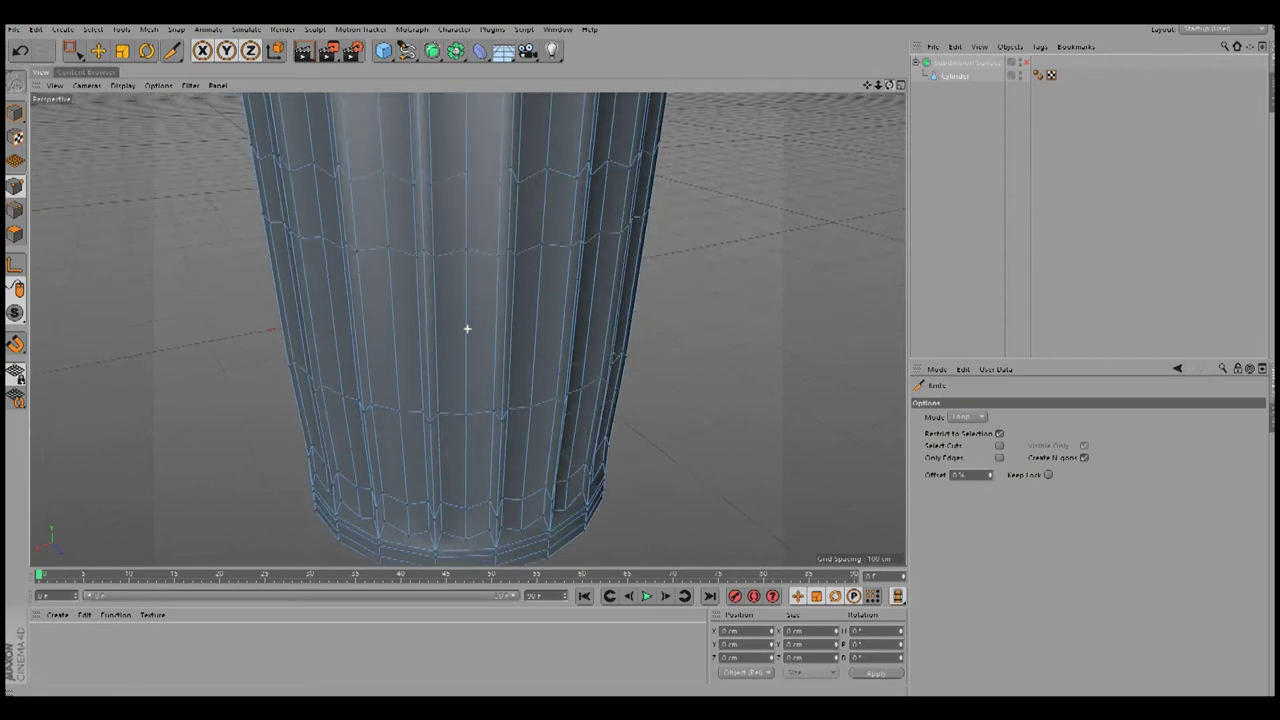
pyautogui.keyDown('alt'); pyautogui.moveTo(466, 329); pyautogui.dragTo(467, 329); pyautogui.keyUp('alt')
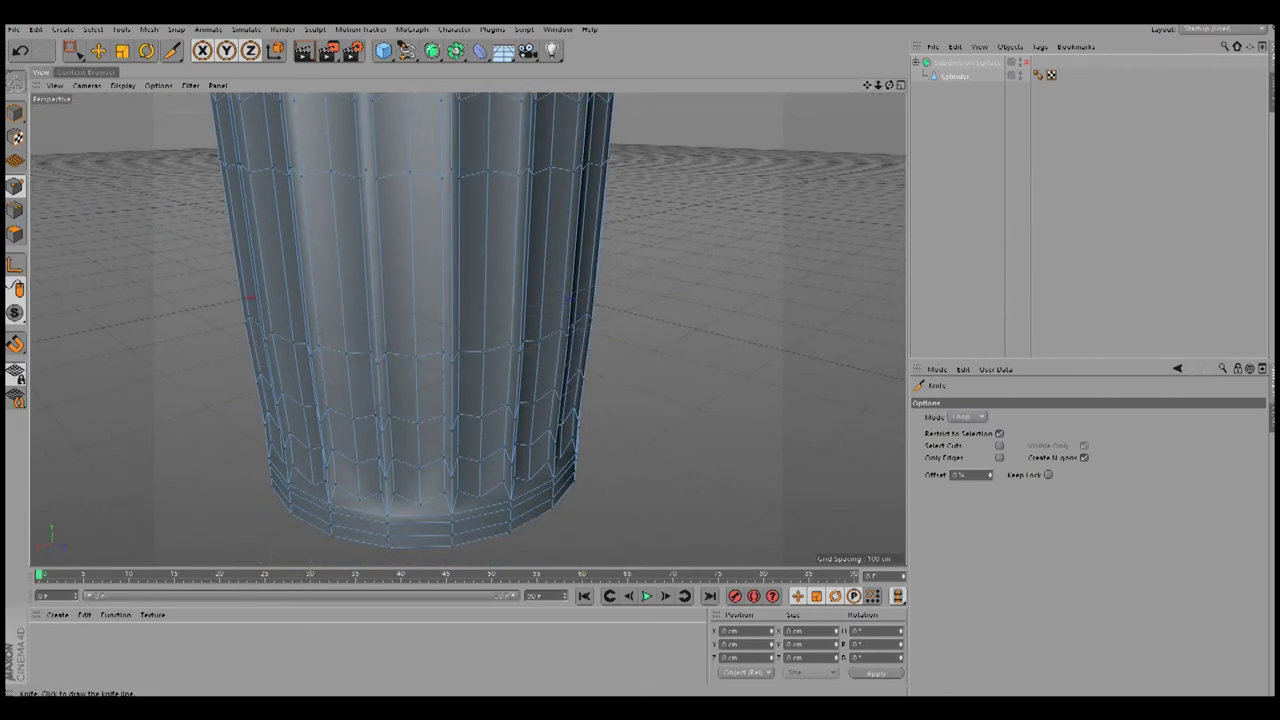
pyautogui.press('space')
pyautogui.press('d')
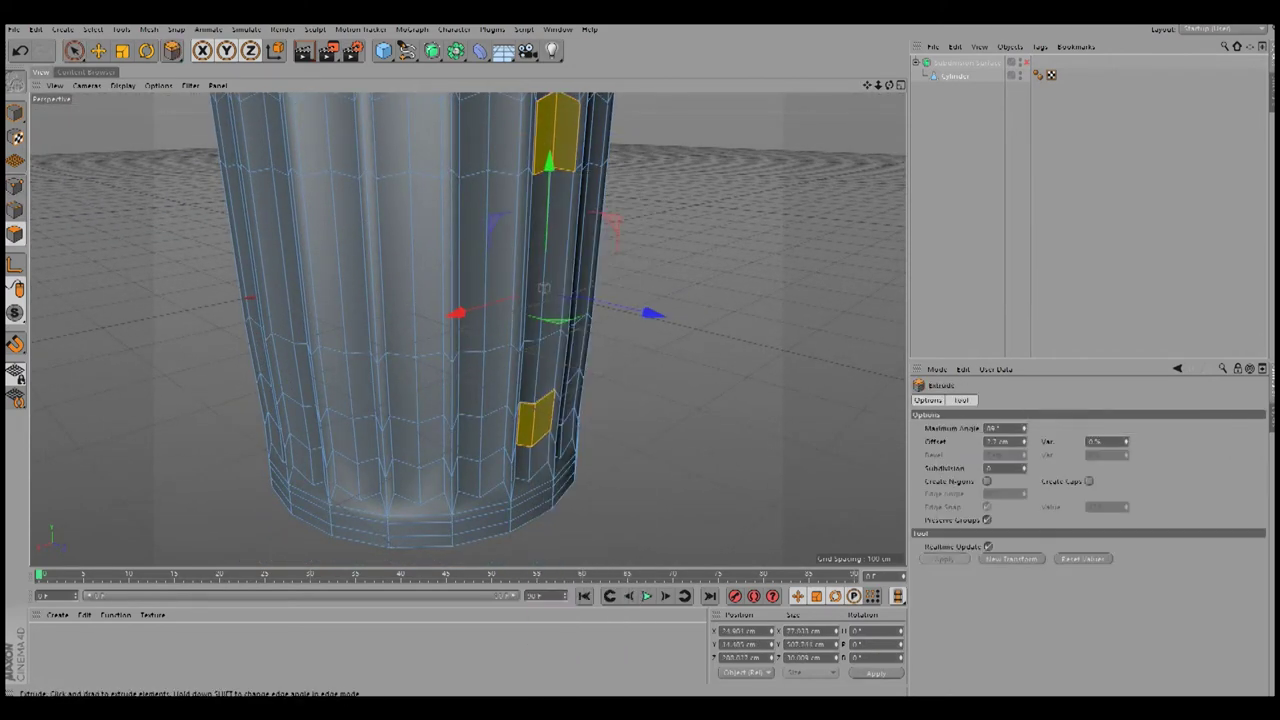
# Step: In the Right view, repeatedly extrude and rotate the end face so the handle arcs down
pyautogui.press('F5')
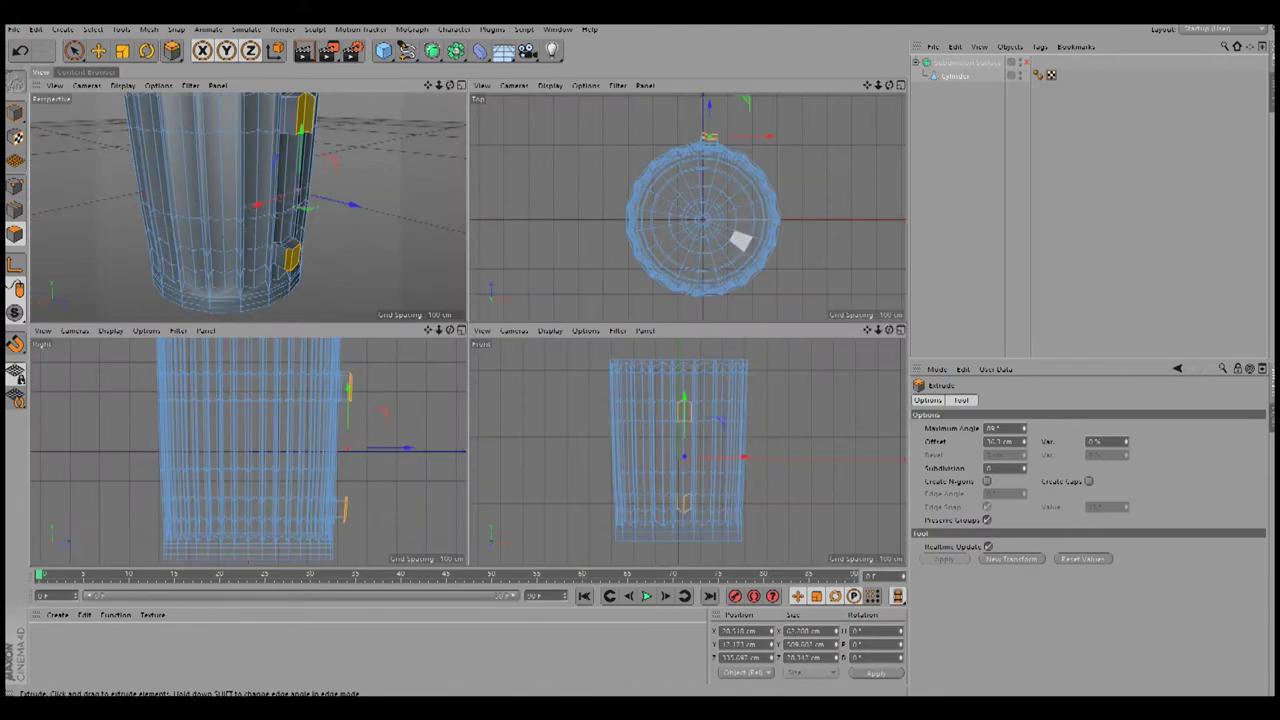
pyautogui.scroll(-2, 399, 415)
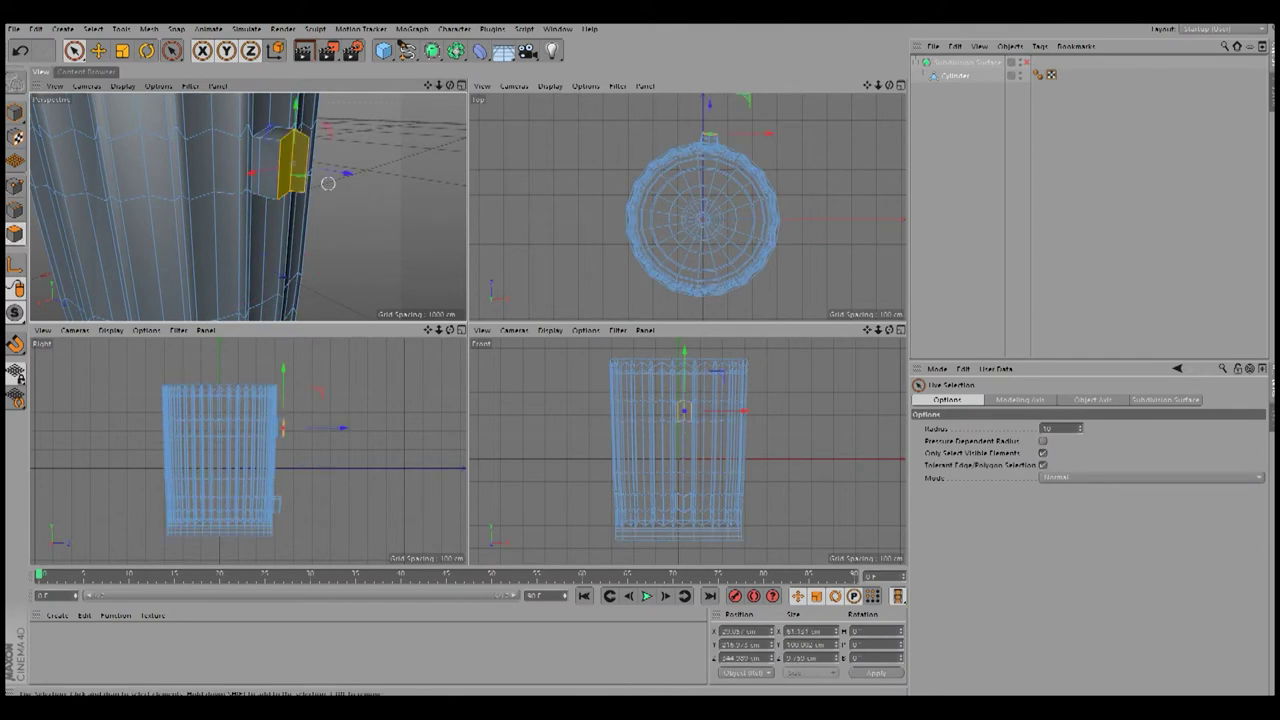
pyautogui.middleClick(451, 342)
pyautogui.press('r')
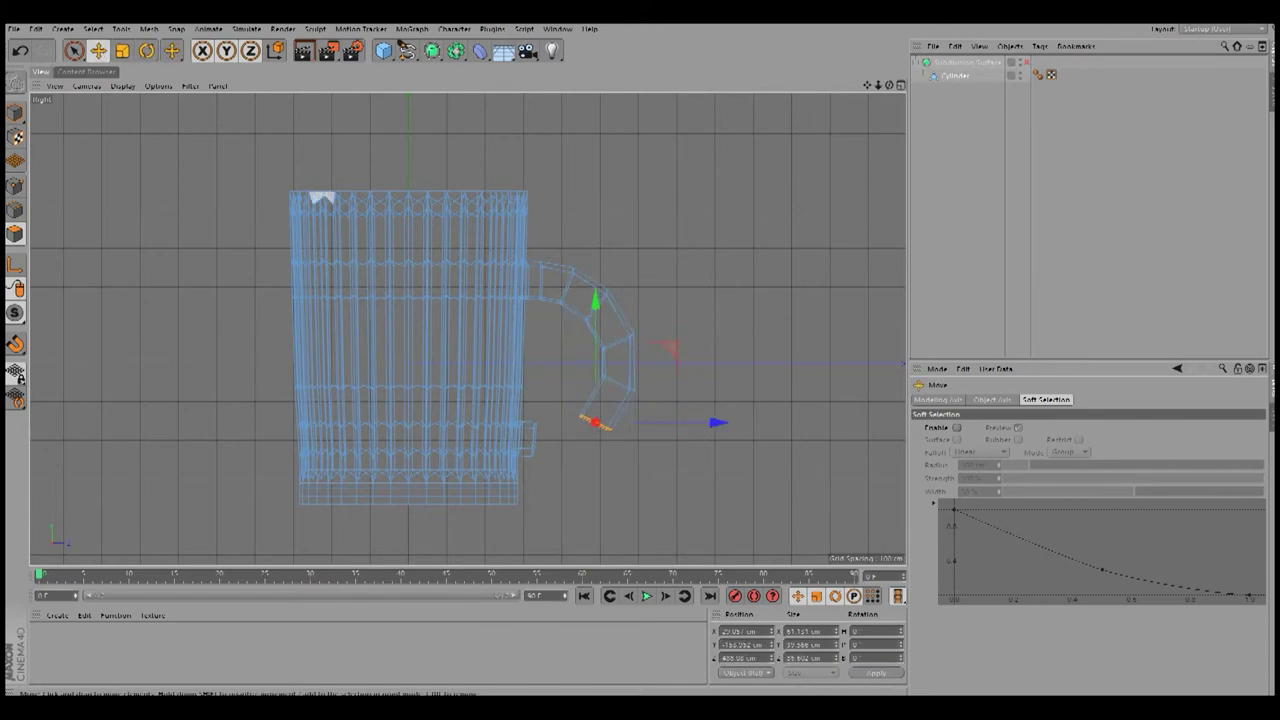
pyautogui.press('r')
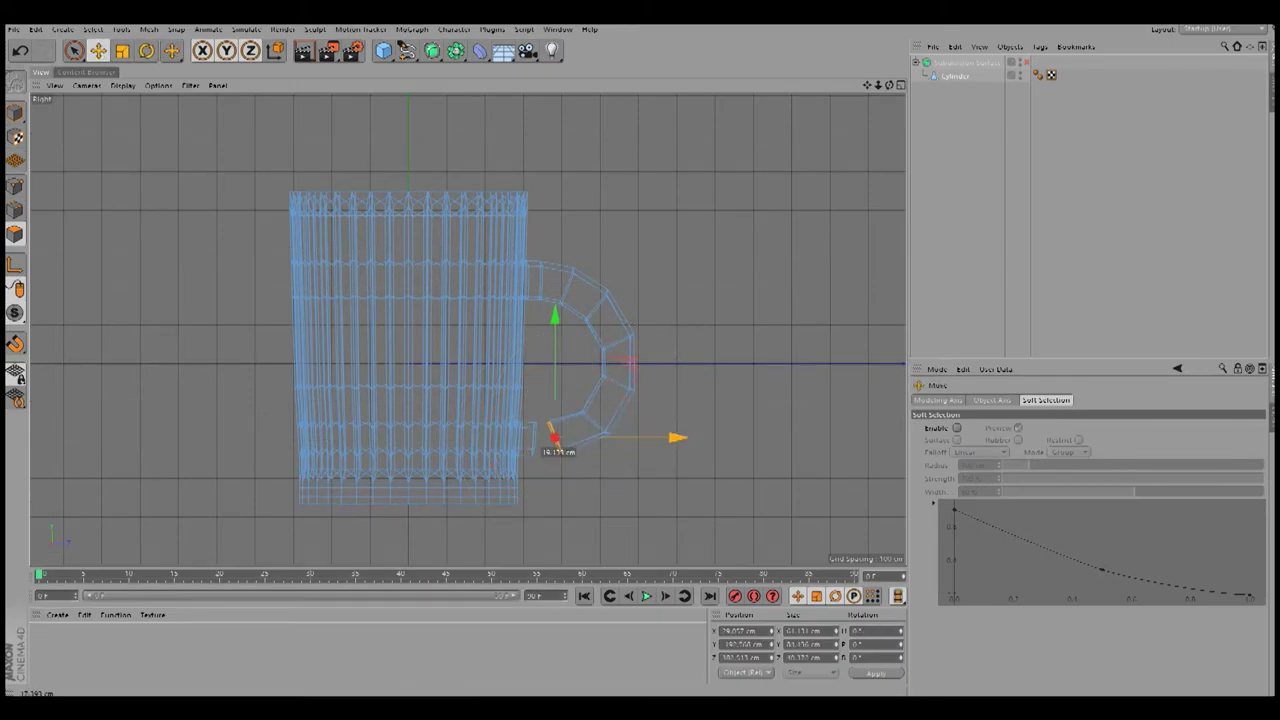
pyautogui.press('F5')
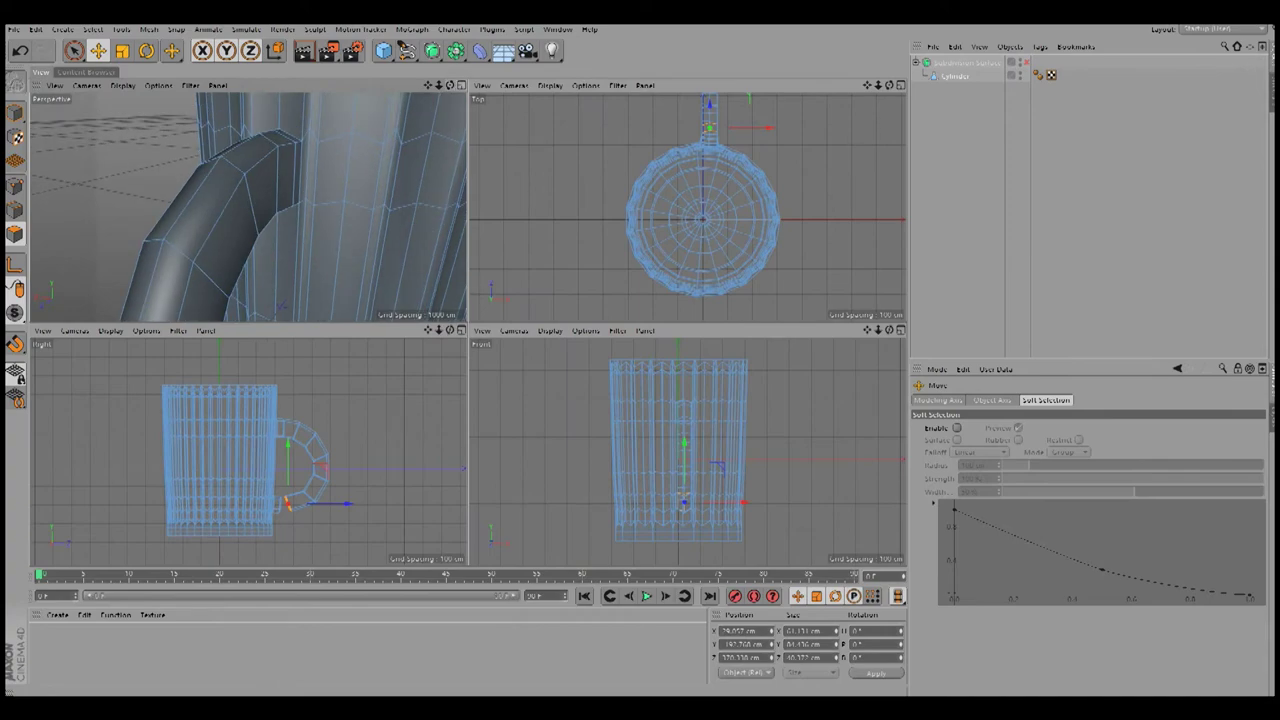
pyautogui.press('F1')
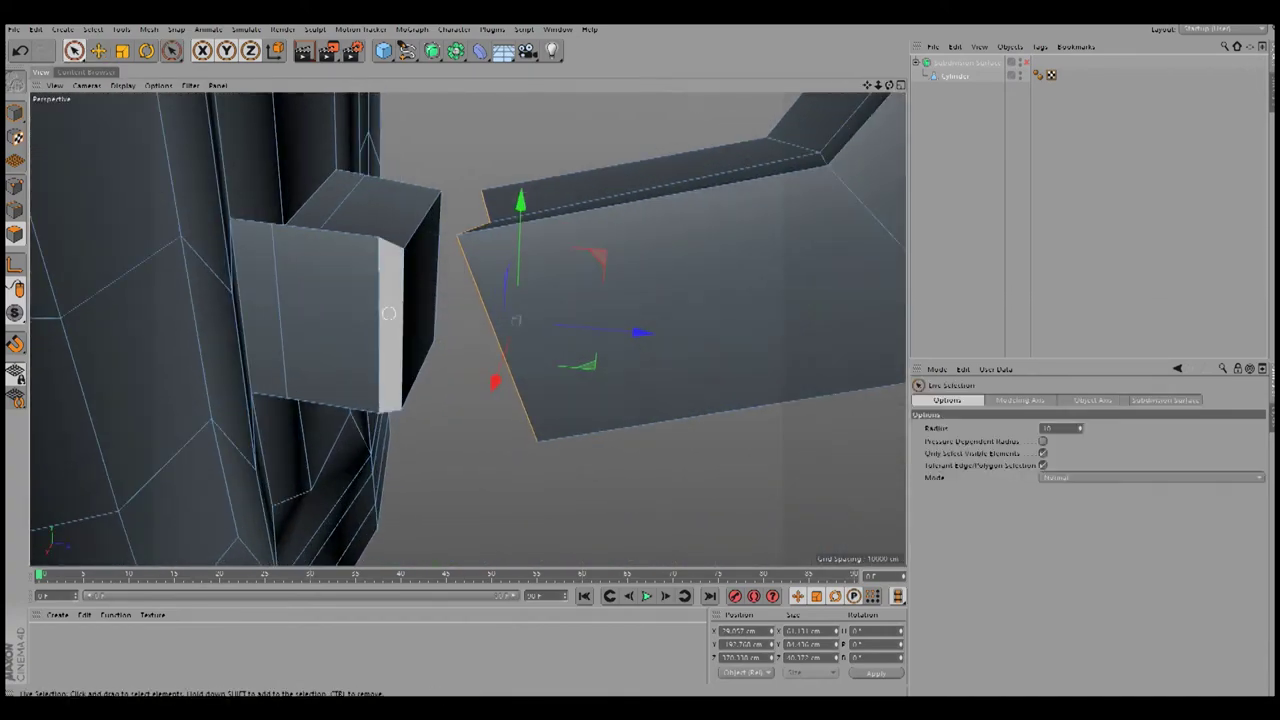
pyautogui.press('9')
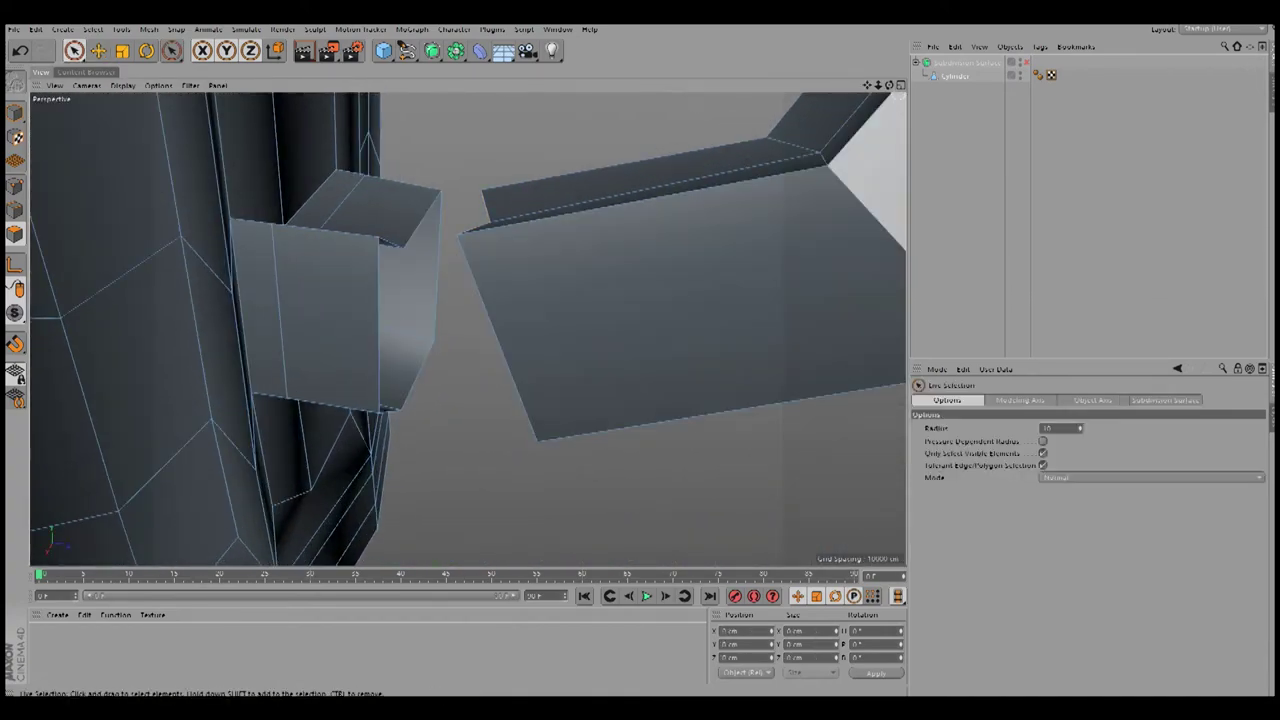
# Step: Bridge the handle's lower end edge to the stub's edge on the cup wall, then deselect
pyautogui.rightClick(548, 410)
pyautogui.press('Escape')
pyautogui.rightClick(548, 410)
pyautogui.click(579, 384)
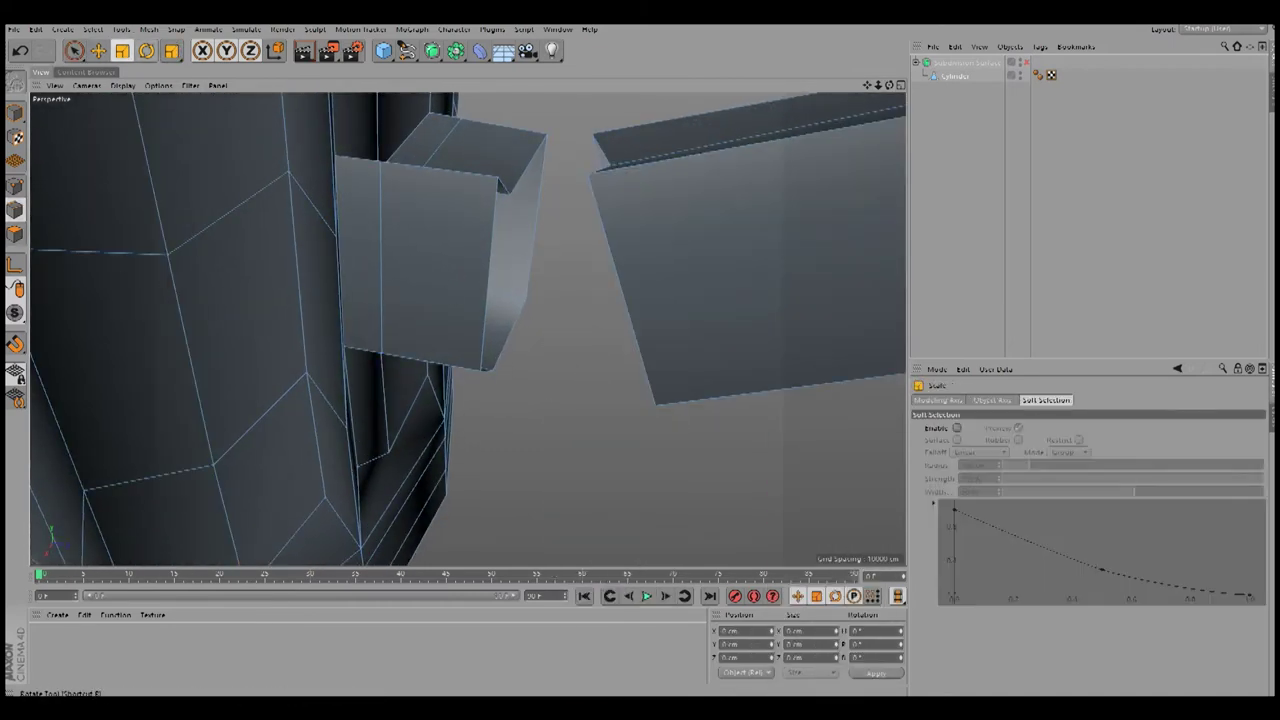
pyautogui.moveTo(537, 215); pyautogui.dragTo(621, 288)
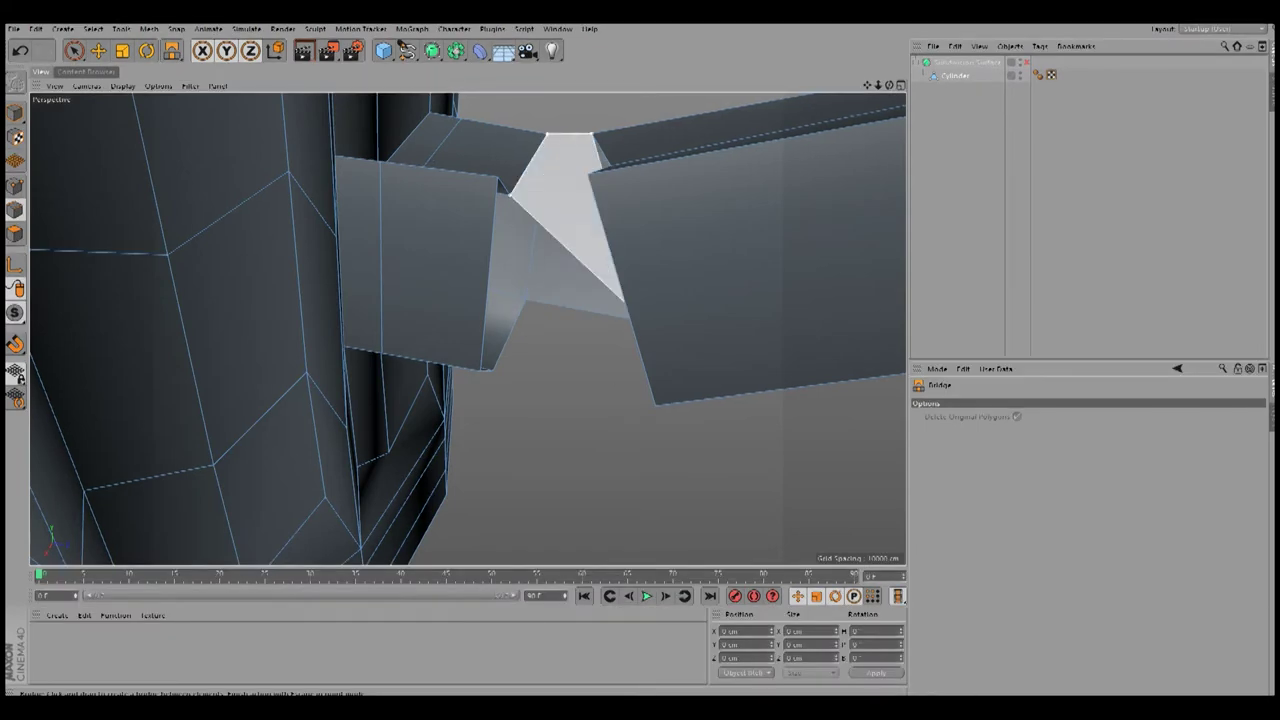
pyautogui.moveTo(440, 320)
pyautogui.keyDown('alt'); pyautogui.mouseDown()
pyautogui.moveTo(469, 331)
pyautogui.moveTo(500, 320)
pyautogui.moveTo(466, 328)
pyautogui.mouseUp(); pyautogui.keyUp('alt')
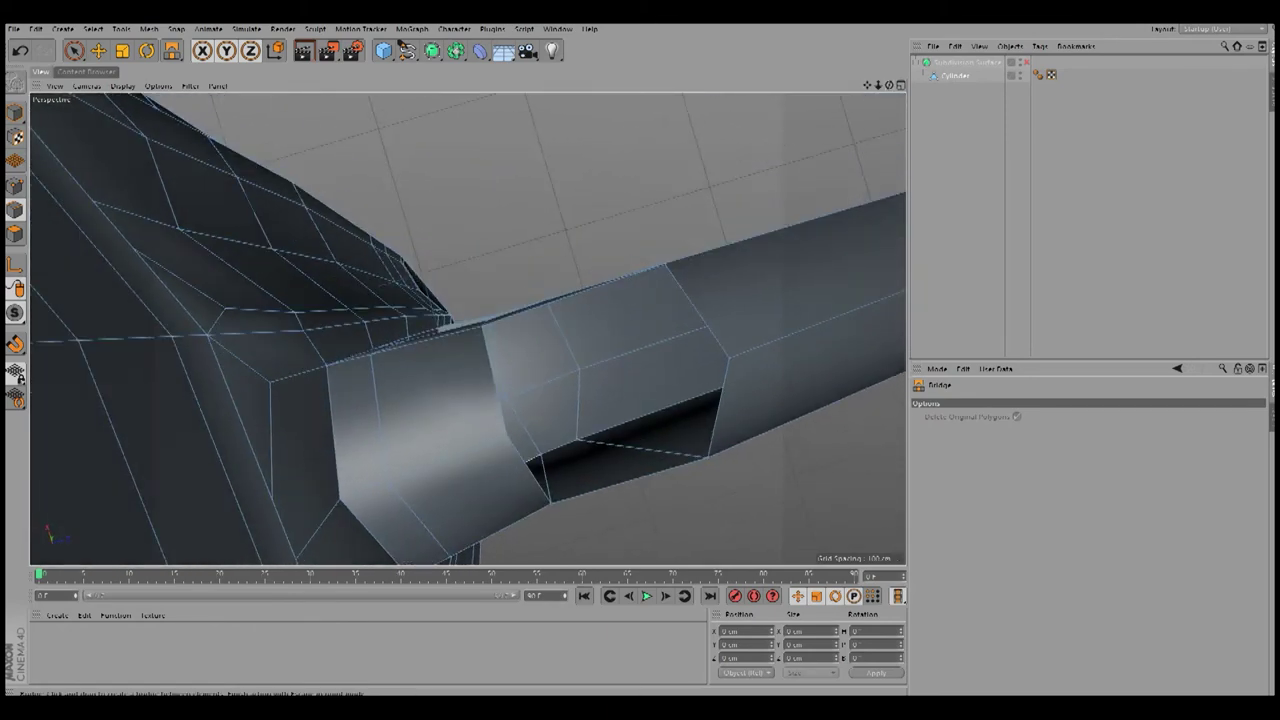
pyautogui.hotkey('ctrl', 'shift', 'a')
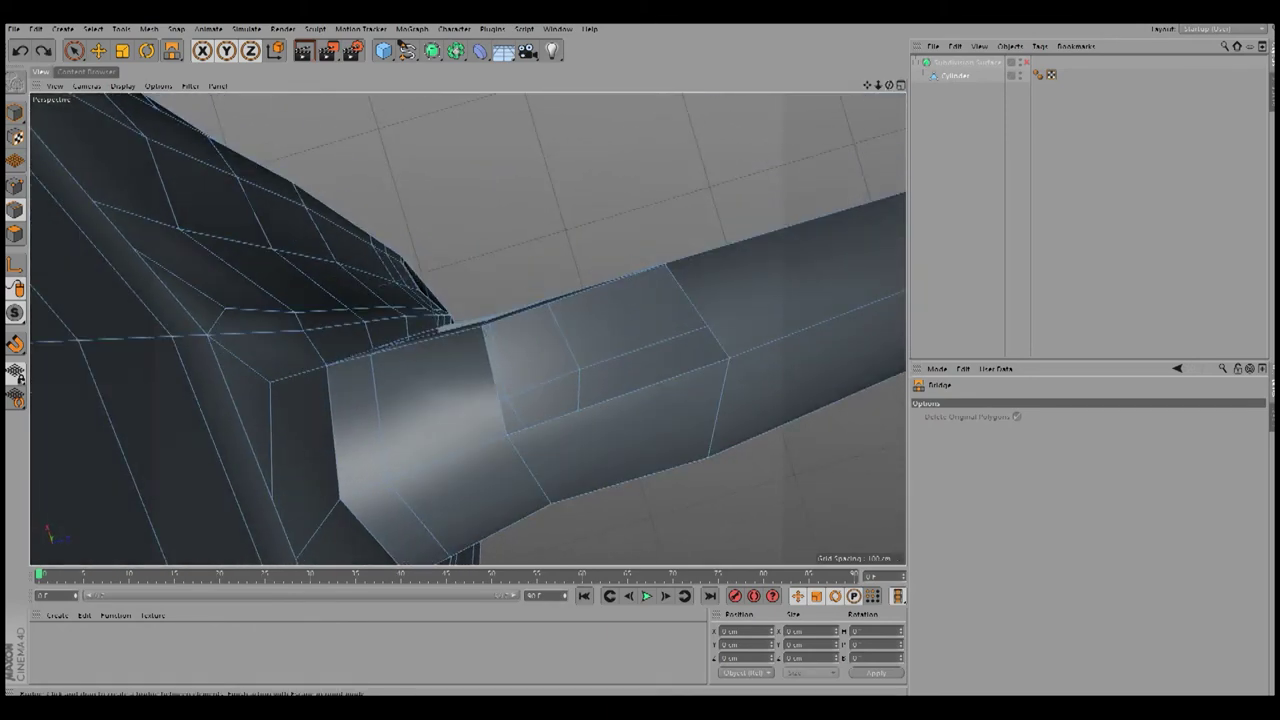
pyautogui.scroll(-5, 466, 329)
pyautogui.moveTo(466, 329)
pyautogui.keyDown('alt'); pyautogui.mouseDown()
pyautogui.moveTo(771, 237)
pyautogui.moveTo(400, 45)
pyautogui.mouseUp(); pyautogui.keyUp('alt')
pyautogui.scroll(3, 466, 329)
pyautogui.scroll(3, 466, 329)
pyautogui.press('F5')
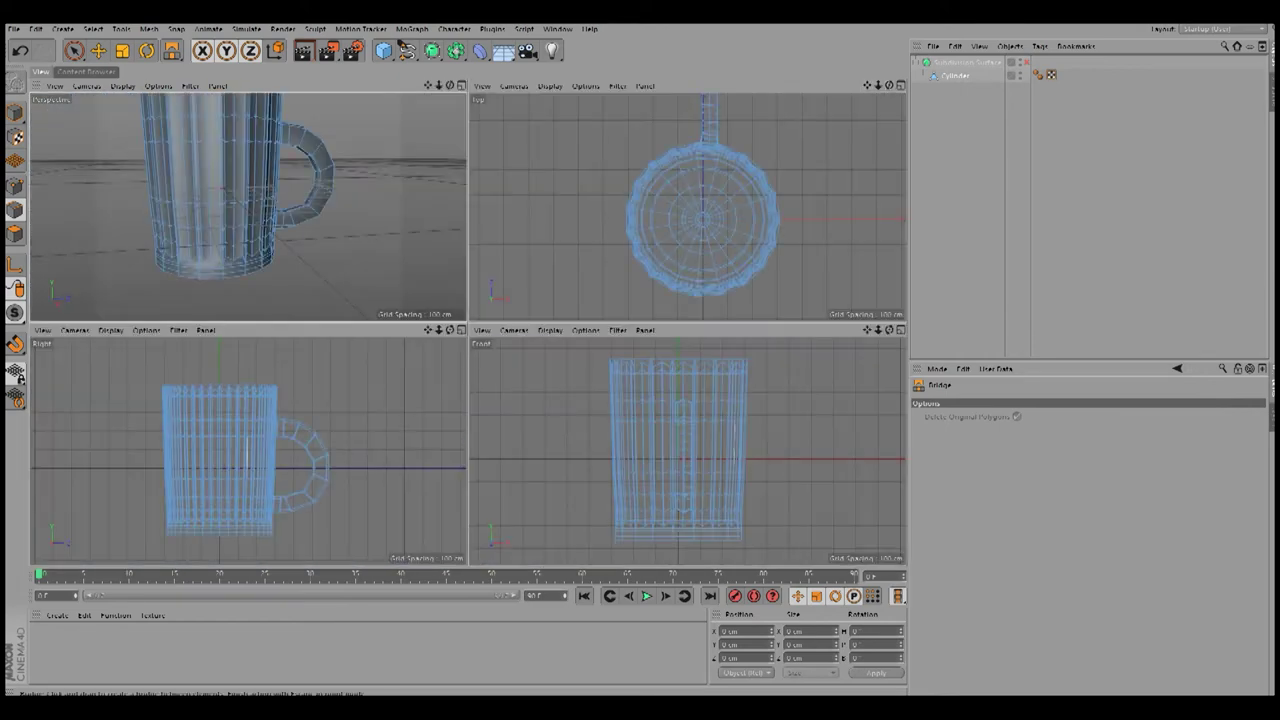
# Step: In the Right view, select handle points and pull them down and outward to round the curve
pyautogui.press('F3')
pyautogui.click(15, 185)
pyautogui.scroll(3, 468, 330)
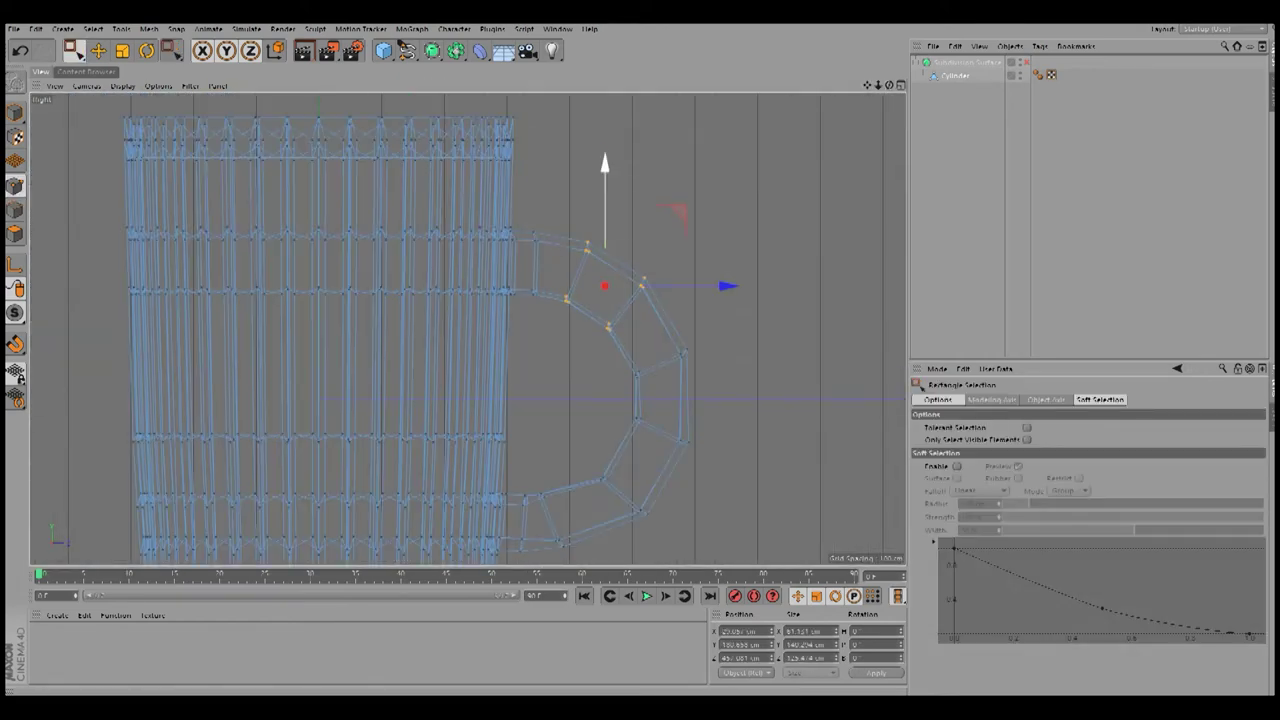
pyautogui.moveTo(625, 298); pyautogui.dragTo(660, 363)
pyautogui.moveTo(686, 448); pyautogui.dragTo(686, 448)
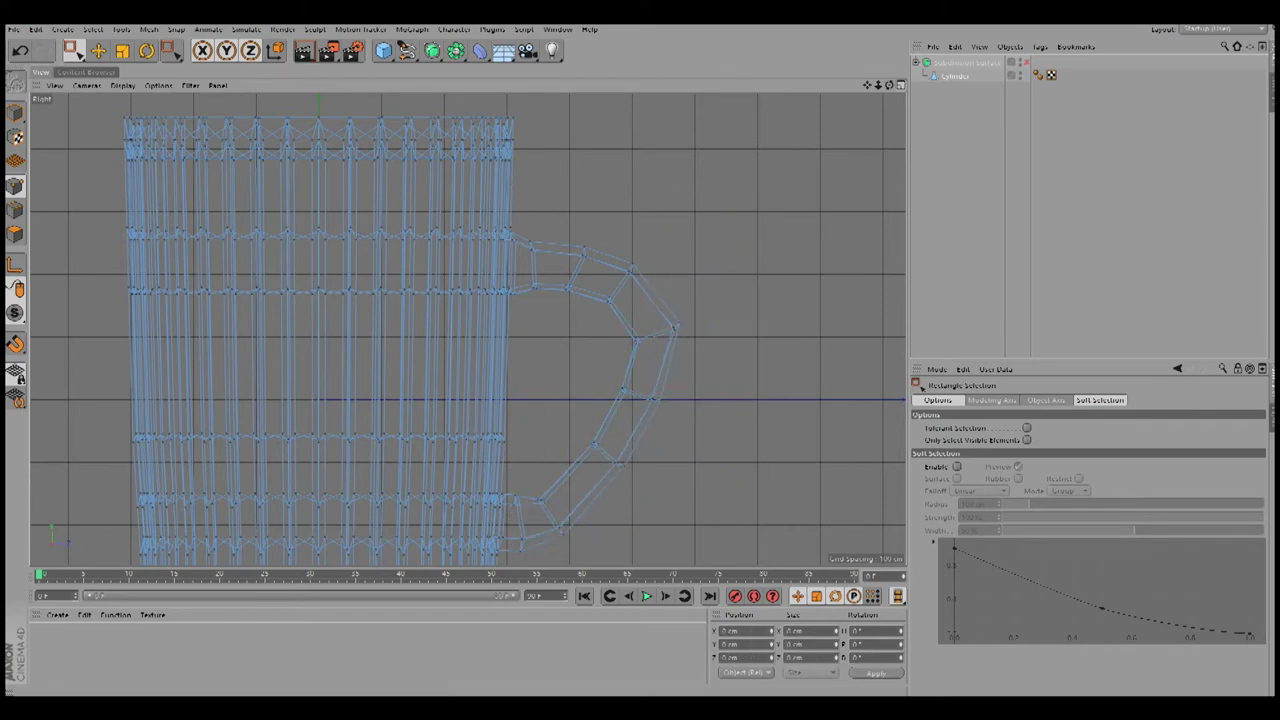
pyautogui.middleClick(660, 376)
pyautogui.middleClick(440, 300)
pyautogui.keyDown('alt'); pyautogui.moveTo(467, 328); pyautogui.dragTo(467, 328); pyautogui.keyUp('alt')
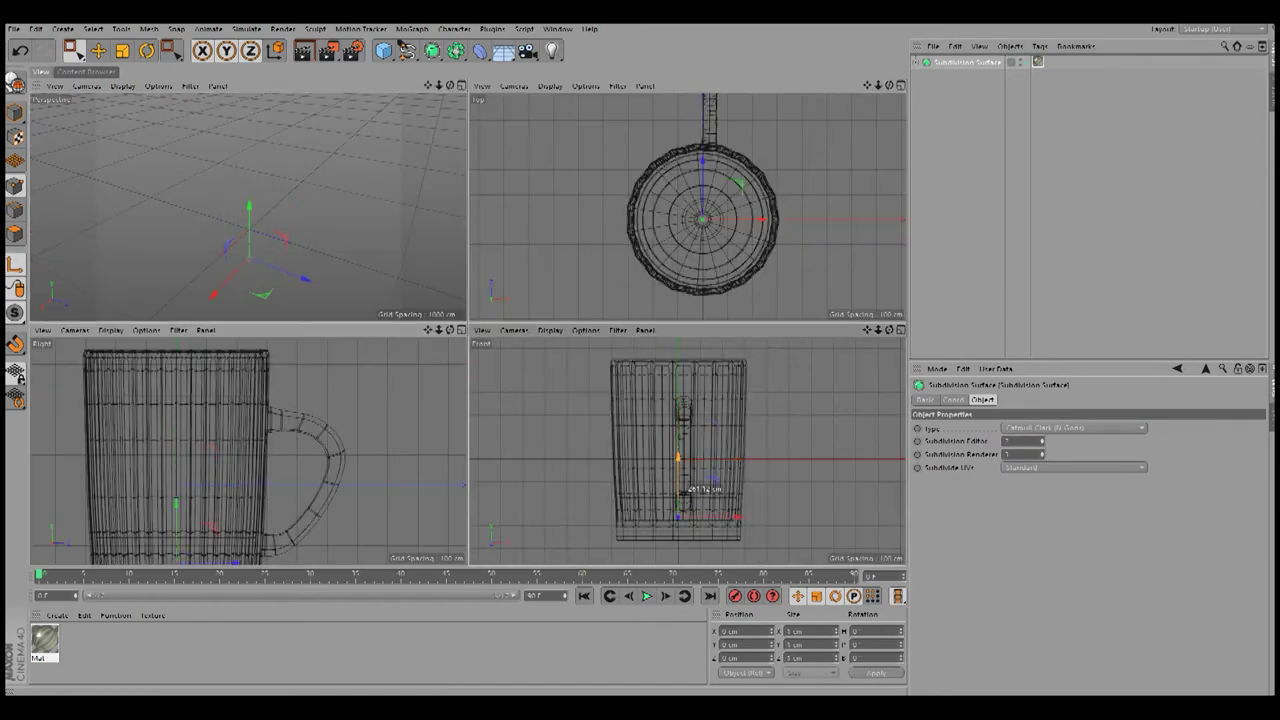
# Step: Move the mug up above the world origin in the perspective view
pyautogui.scroll(5, 688, 488)
pyautogui.moveTo(700, 467); pyautogui.dragTo(745, 415)
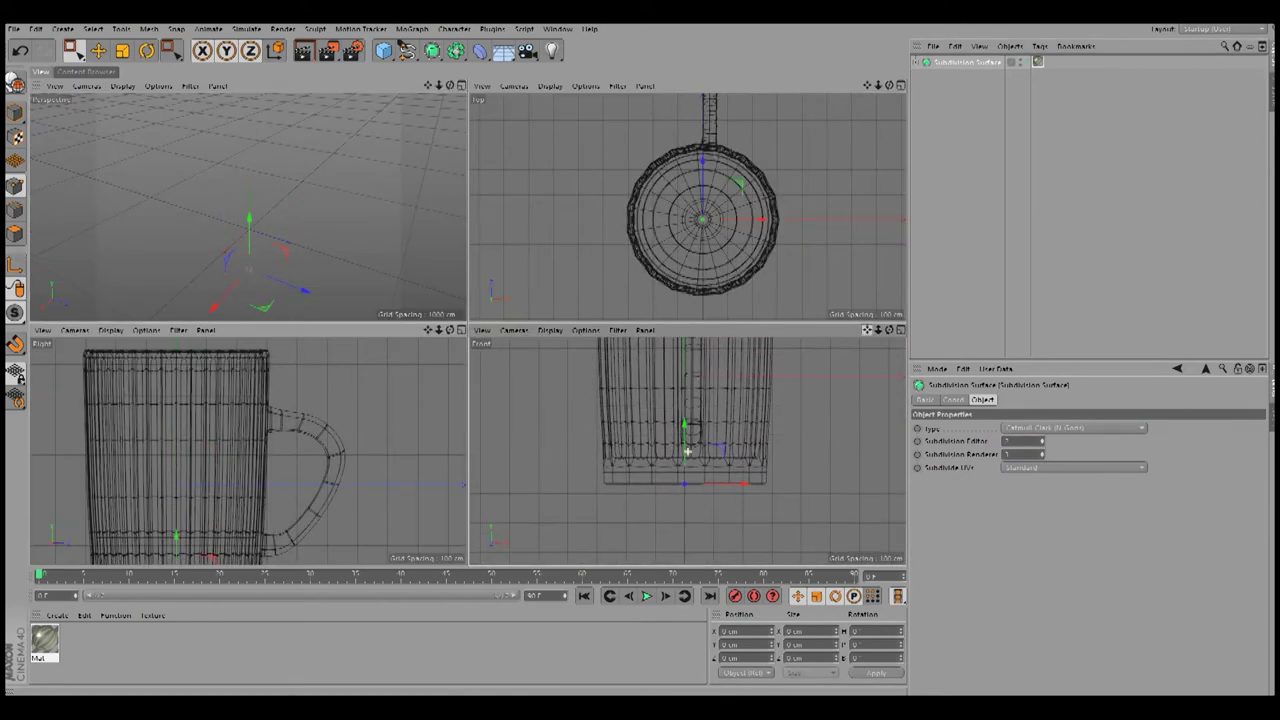
pyautogui.press('F1')
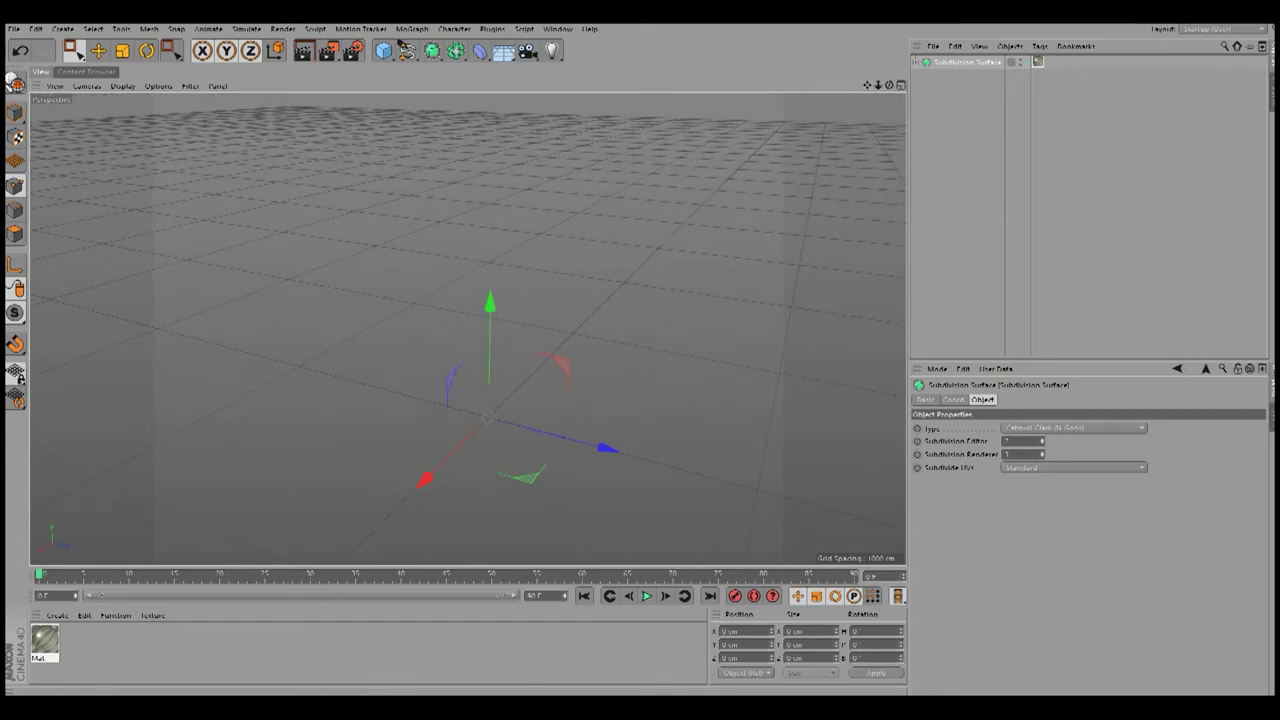
# Step: Merge the Overhead Softbox studio preset from the Content Browser and close Render Settings
pyautogui.click(86, 71)
pyautogui.moveTo(114, 231); pyautogui.dragTo(960, 70)
pyautogui.click(40, 71)
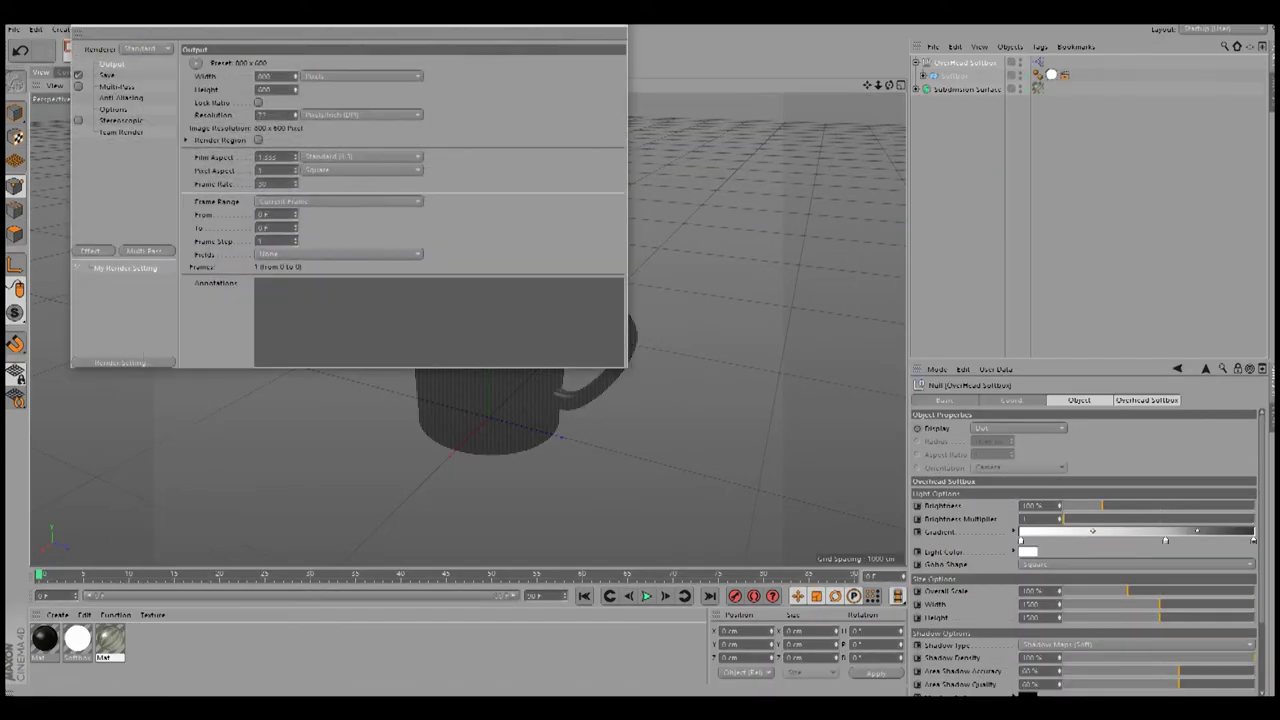
pyautogui.hotkey('ctrl', 'b')
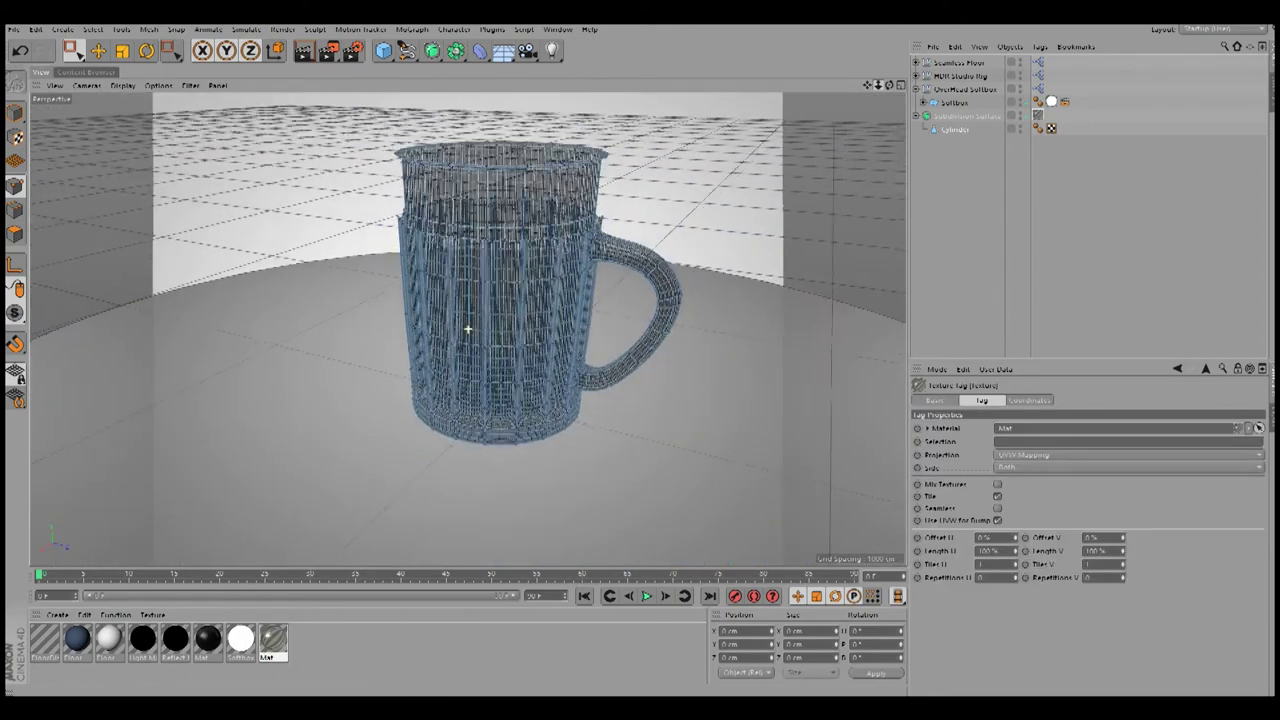
pyautogui.hotkey('ctrl', 'z')
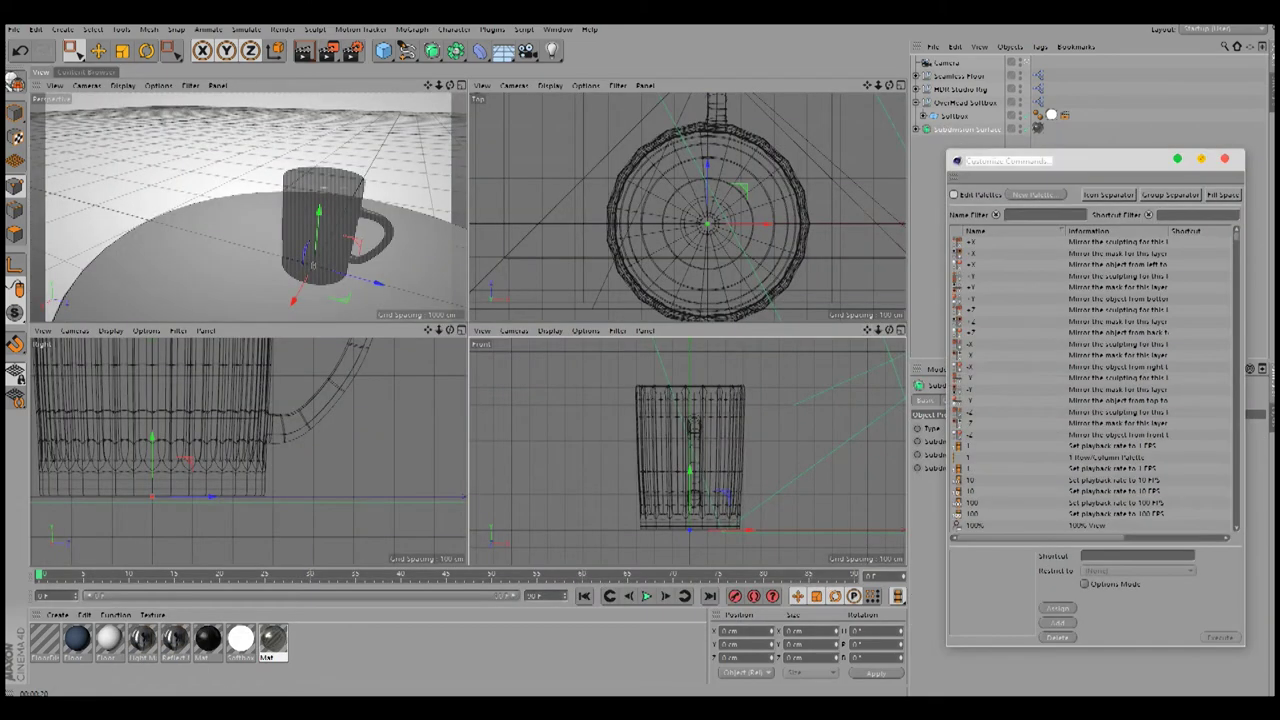
# Step: Zoom the view in toward the mug on the studio floor
pyautogui.scroll(10, 688, 450)
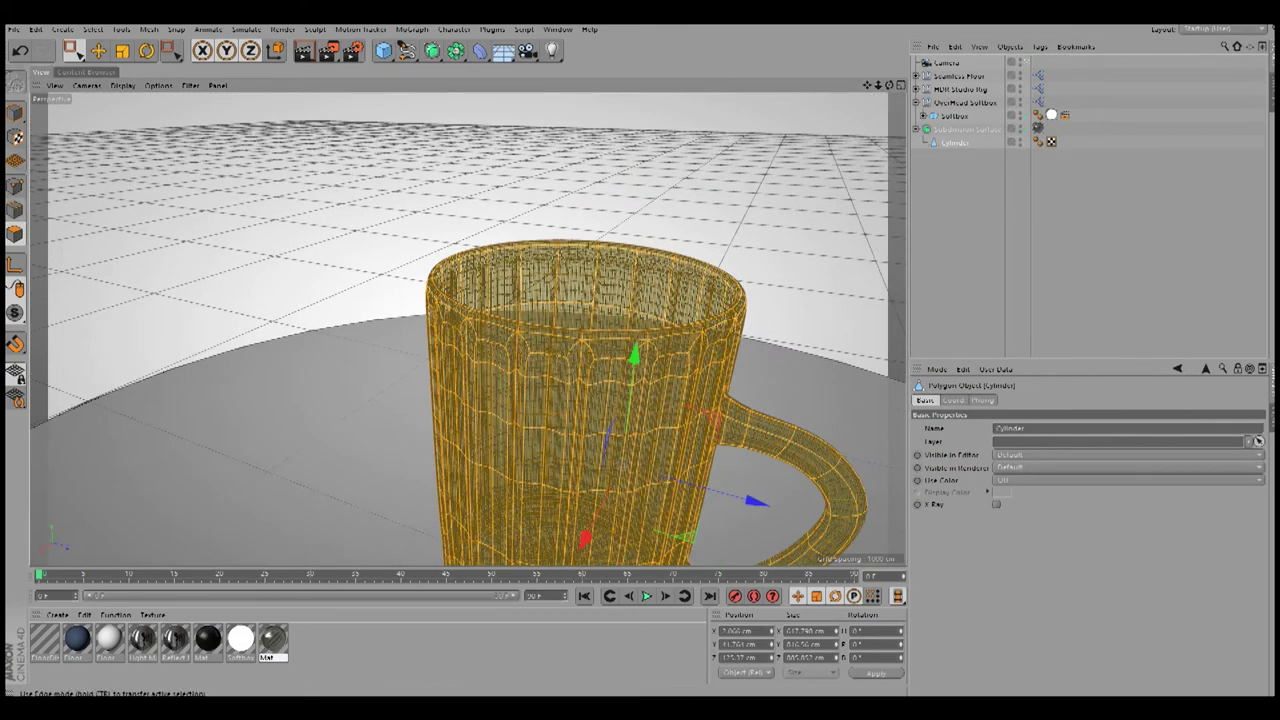
# Step: Switch to Edge mode with Loop Selection and frame the shaded mug
pyautogui.press('u')
pyautogui.press('l')
pyautogui.press('n')
pyautogui.press('b')
pyautogui.keyDown('alt'); pyautogui.moveTo(400, 300); pyautogui.dragTo(500, 330); pyautogui.keyUp('alt')
pyautogui.scroll(5, 600, 400)
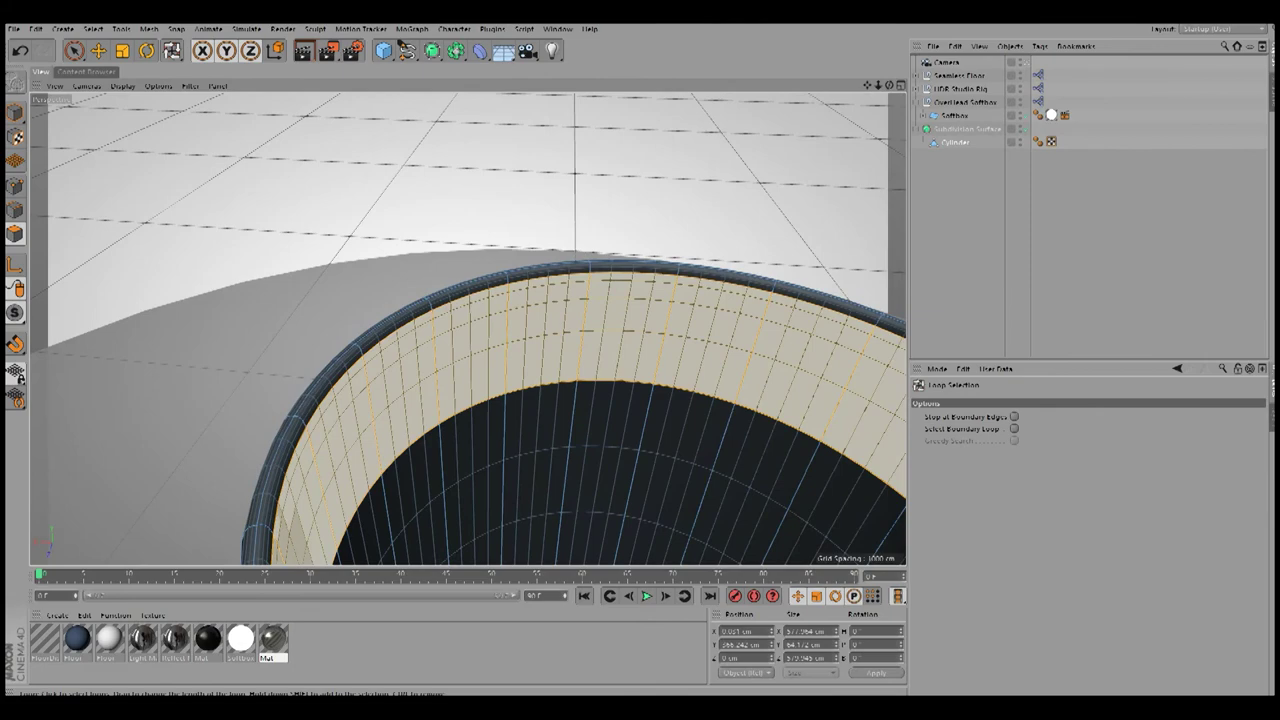
# Step: Cut a new knife edge across the mug wall near the rim
pyautogui.rightClick(386, 166)
pyautogui.click(443, 346)
pyautogui.keyDown('alt'); pyautogui.moveTo(443, 346); pyautogui.dragTo(290, 298); pyautogui.keyUp('alt')
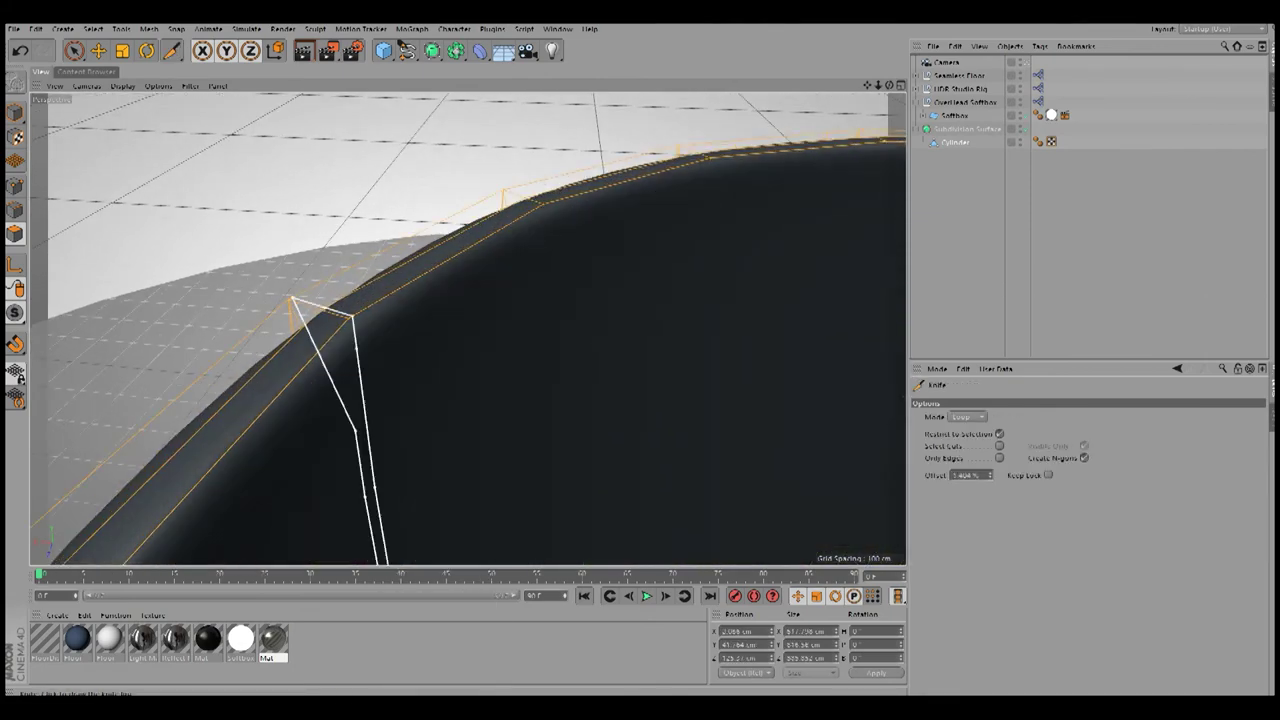
pyautogui.scroll(-3, 548, 325)
pyautogui.moveTo(548, 325)
pyautogui.keyDown('alt'); pyautogui.mouseDown()
pyautogui.moveTo(600, 330)
pyautogui.moveTo(548, 325)
pyautogui.mouseUp(); pyautogui.keyUp('alt')
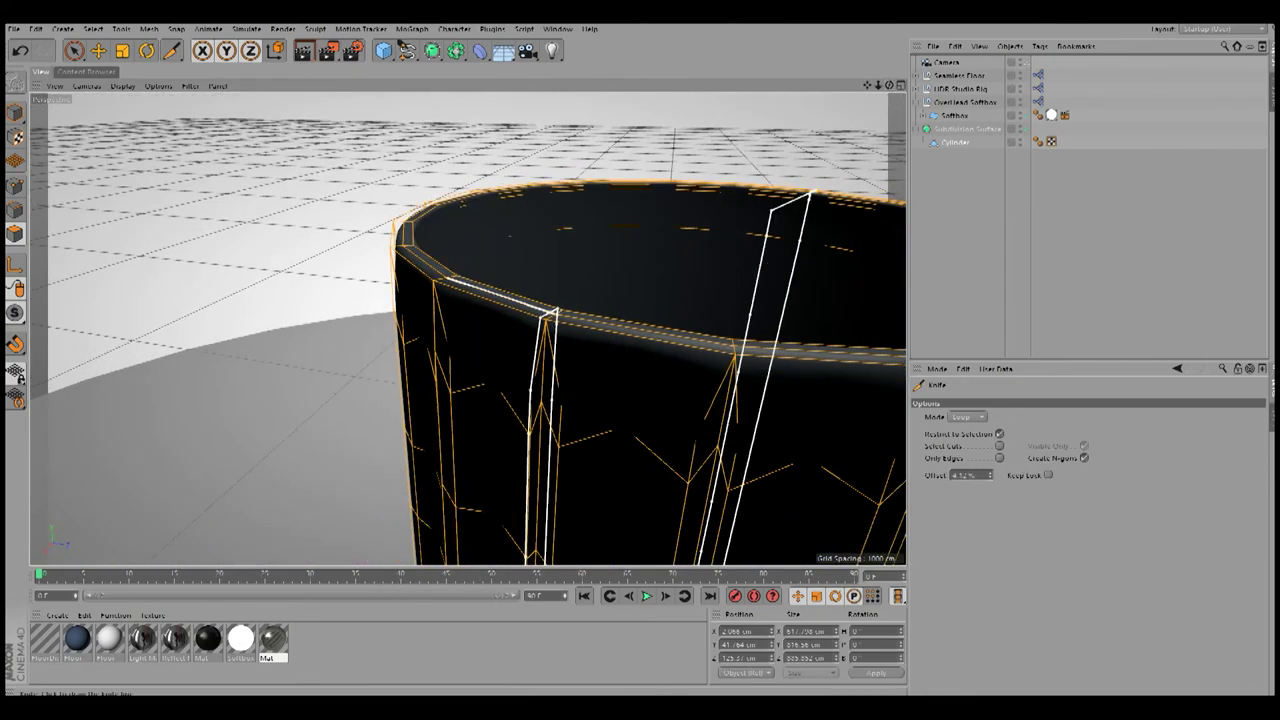
pyautogui.scroll(3, 548, 325)
pyautogui.scroll(2, 548, 325)
pyautogui.scroll(-2, 548, 325)
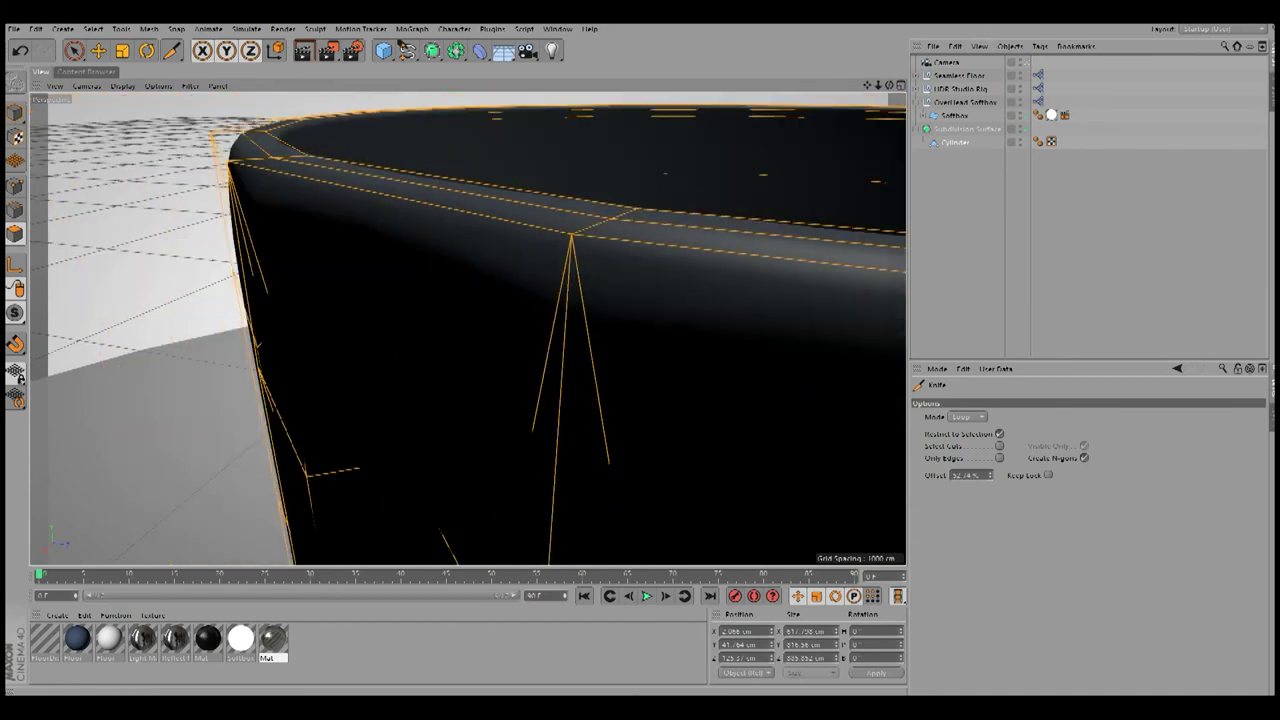
pyautogui.press('F5')
pyautogui.scroll(-3, 688, 450)
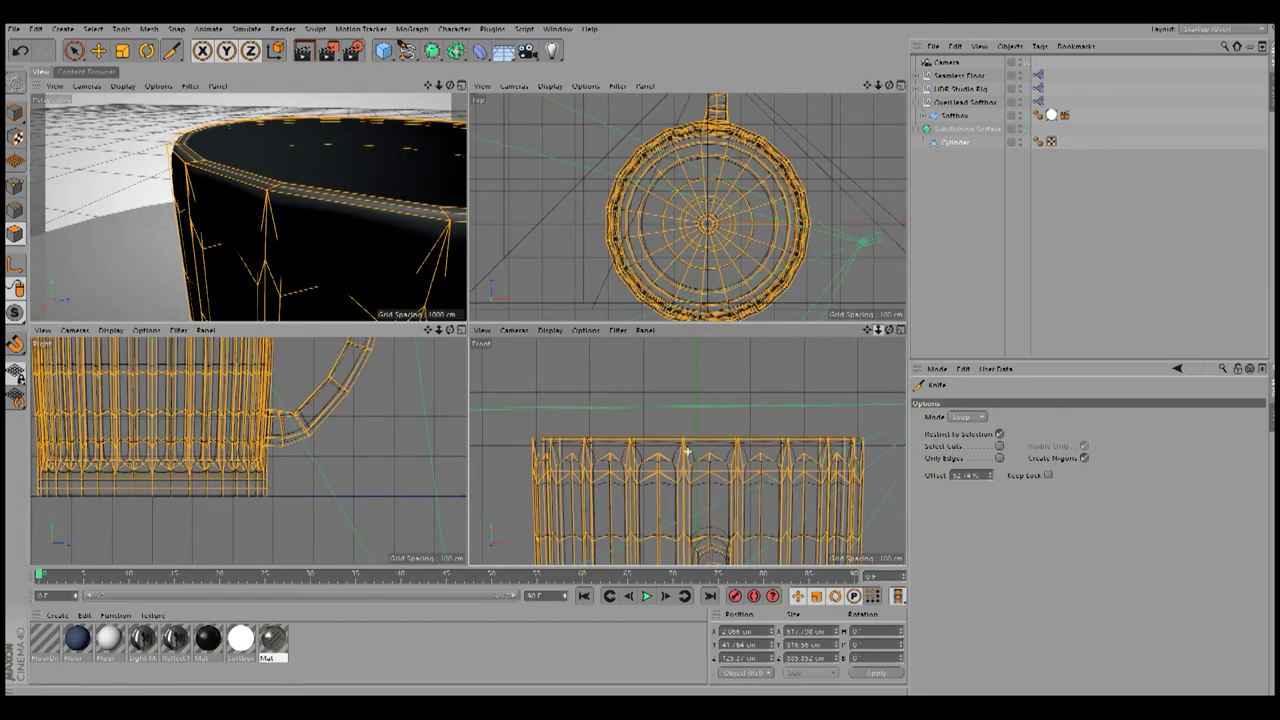
pyautogui.scroll(3, 772, 450)
pyautogui.scroll(2, 772, 450)
pyautogui.scroll(2, 772, 450)
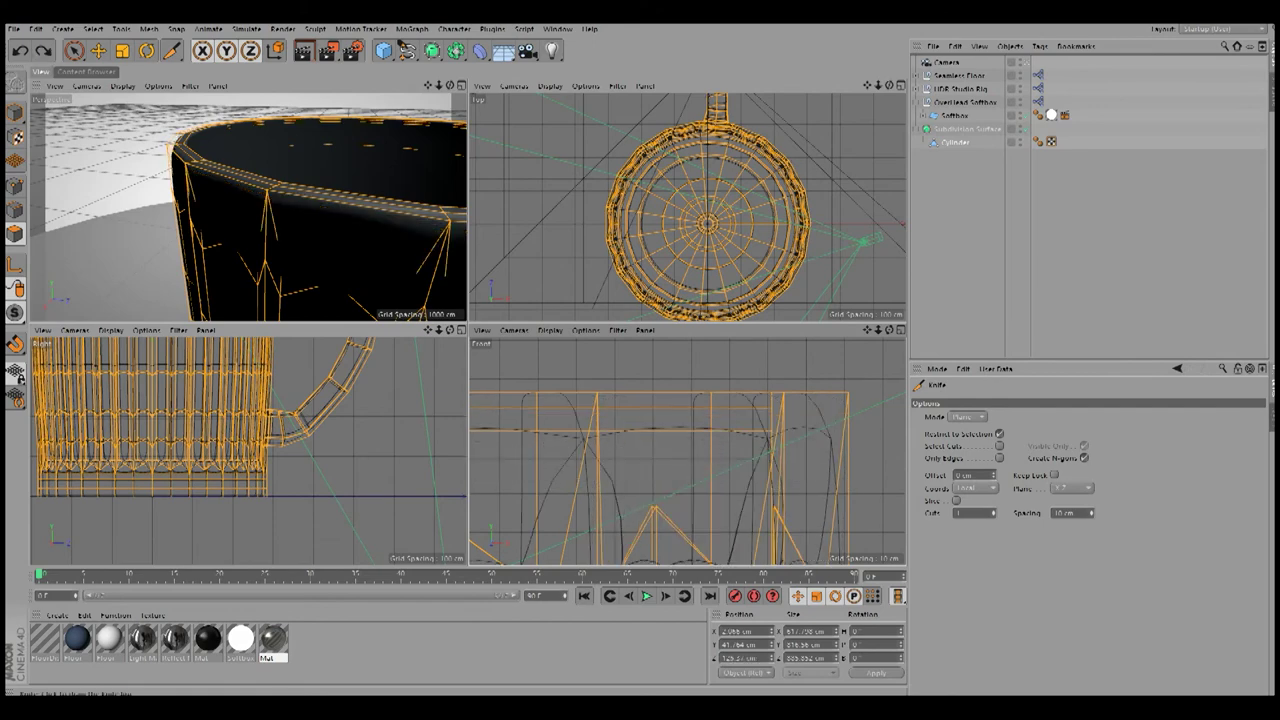
pyautogui.click(848, 461)
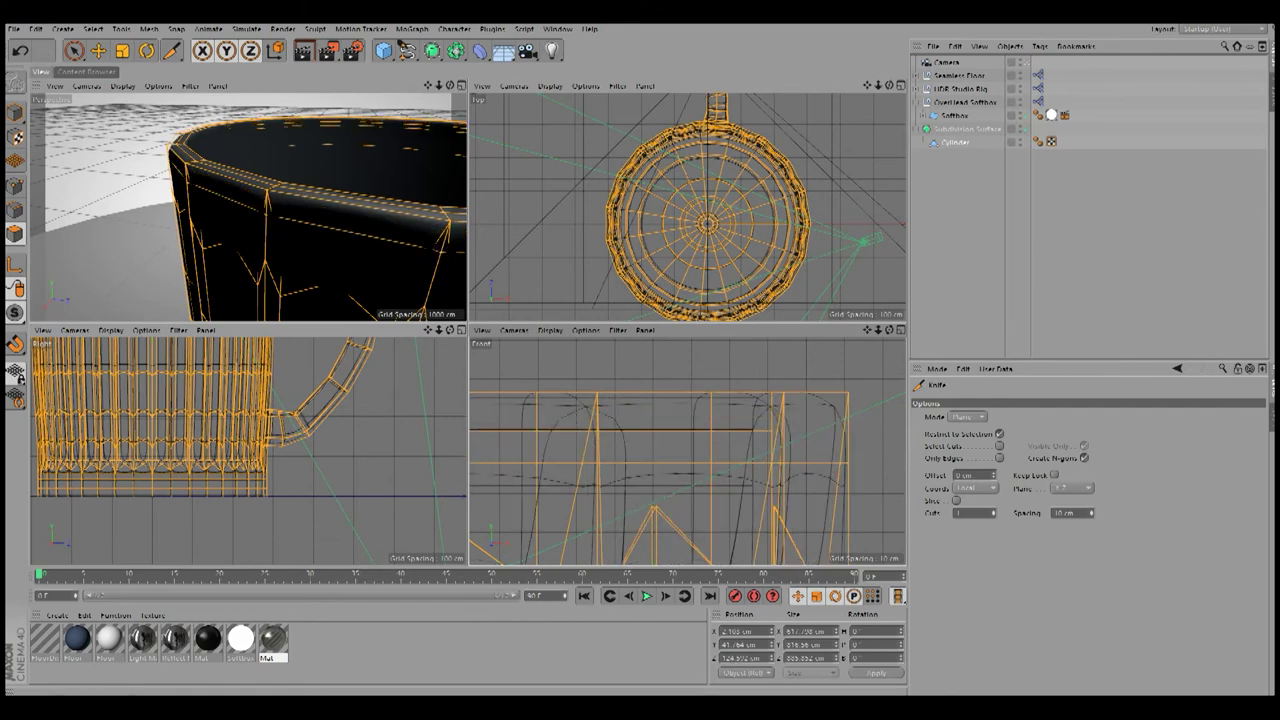
pyautogui.press('F1')
pyautogui.scroll(5, 466, 329)
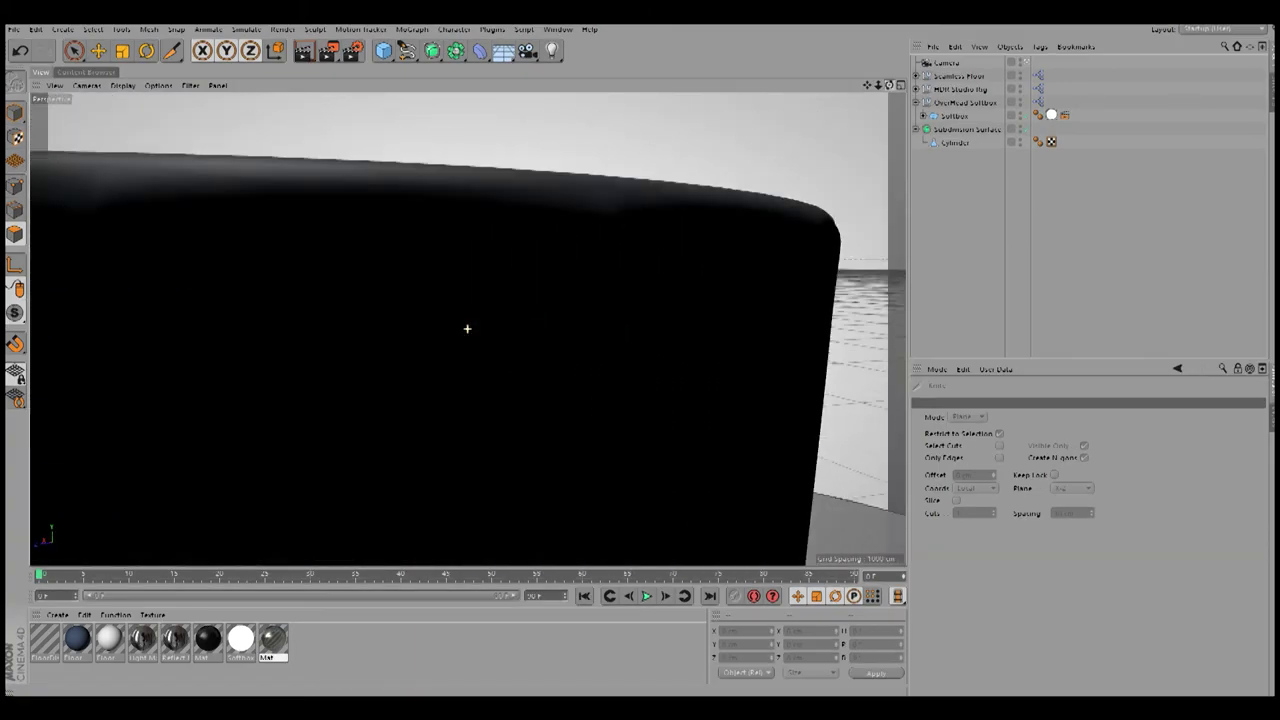
# Step: Try rotating and moving the subdivided mug, then undo those changes
pyautogui.scroll(-5, 466, 329)
pyautogui.scroll(-3, 466, 329)
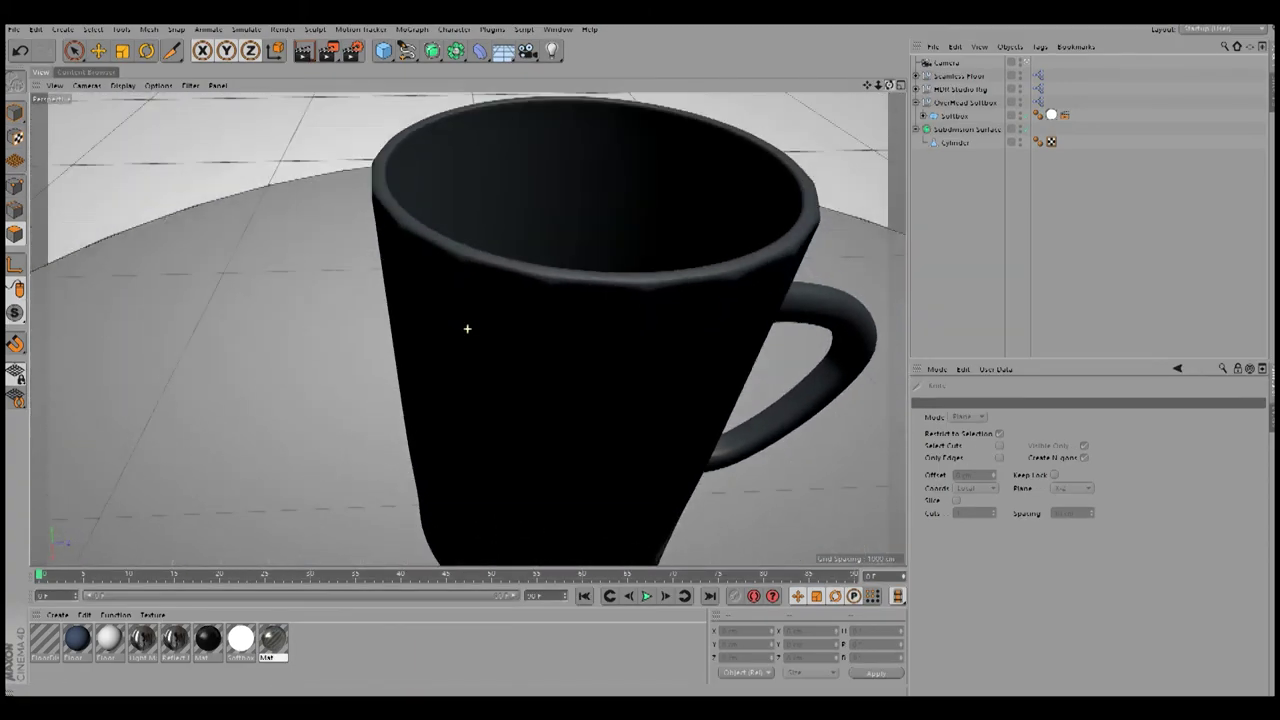
pyautogui.scroll(-2, 466, 329)
pyautogui.keyDown('alt'); pyautogui.moveTo(467, 329); pyautogui.dragTo(867, 85); pyautogui.keyUp('alt')
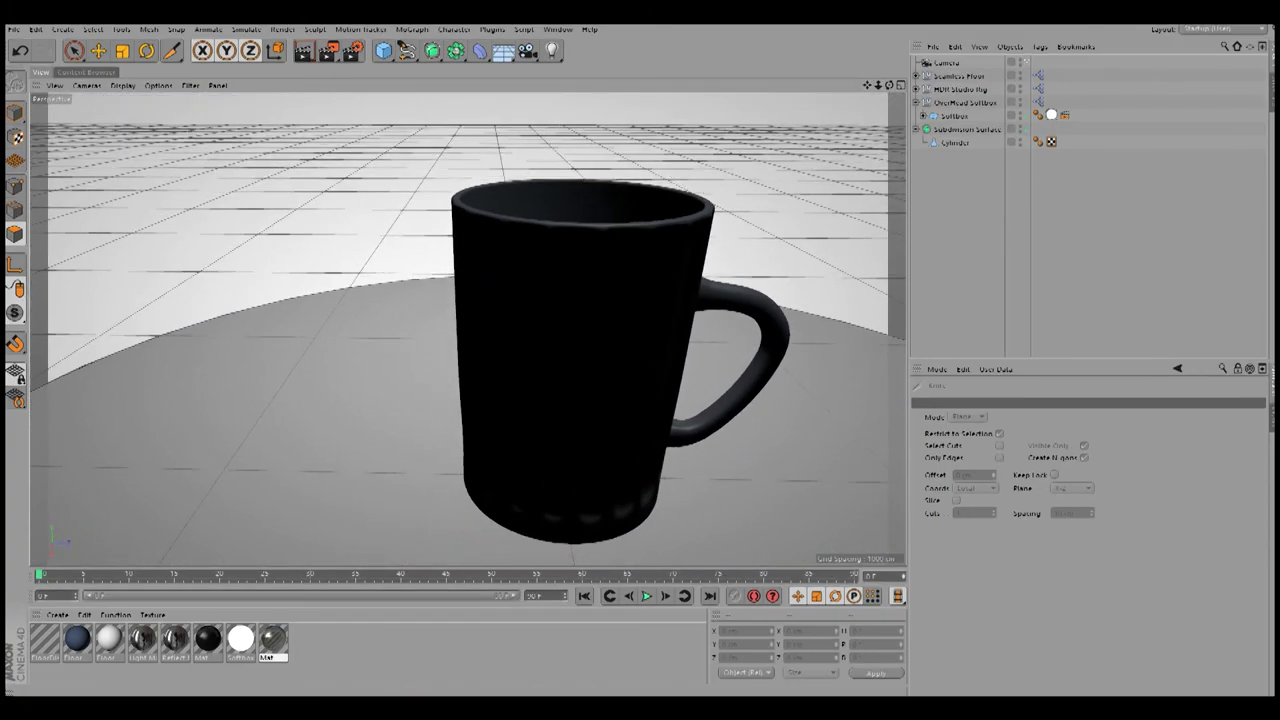
pyautogui.press('r')
pyautogui.click(966, 129)
pyautogui.moveTo(650, 170); pyautogui.dragTo(600, 120)
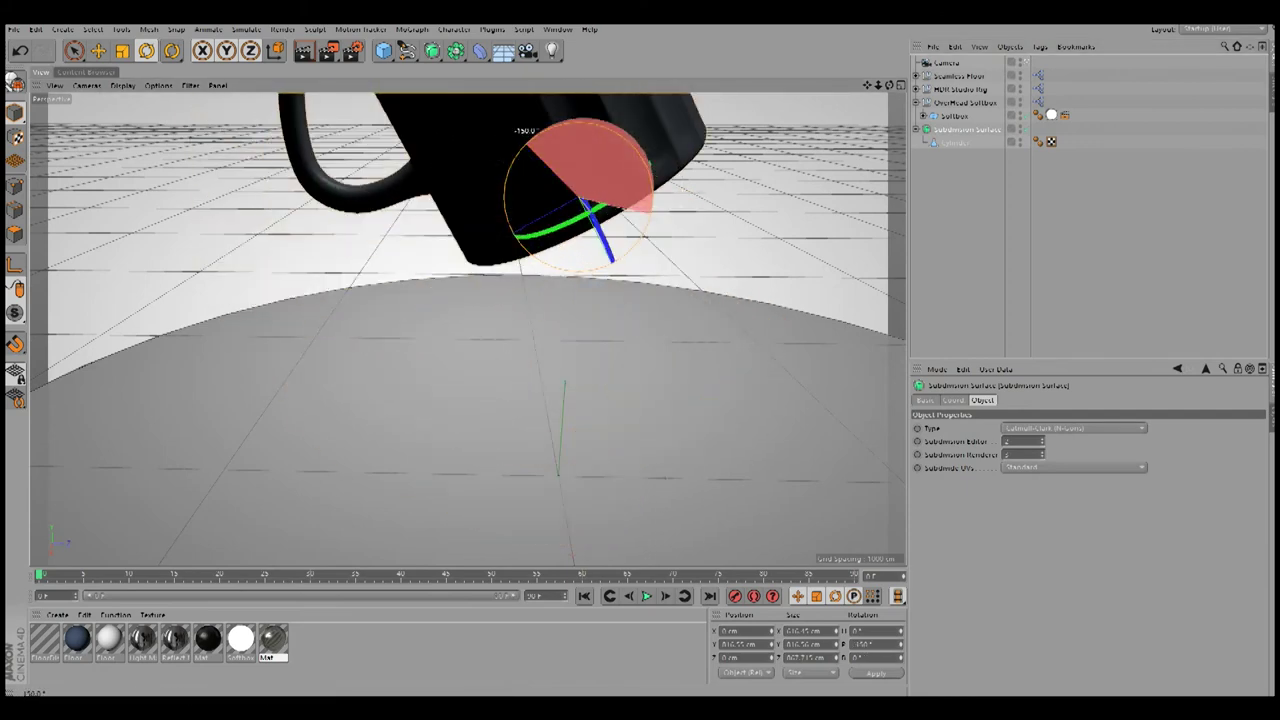
pyautogui.moveTo(620, 208); pyautogui.dragTo(540, 208)
pyautogui.press('e')
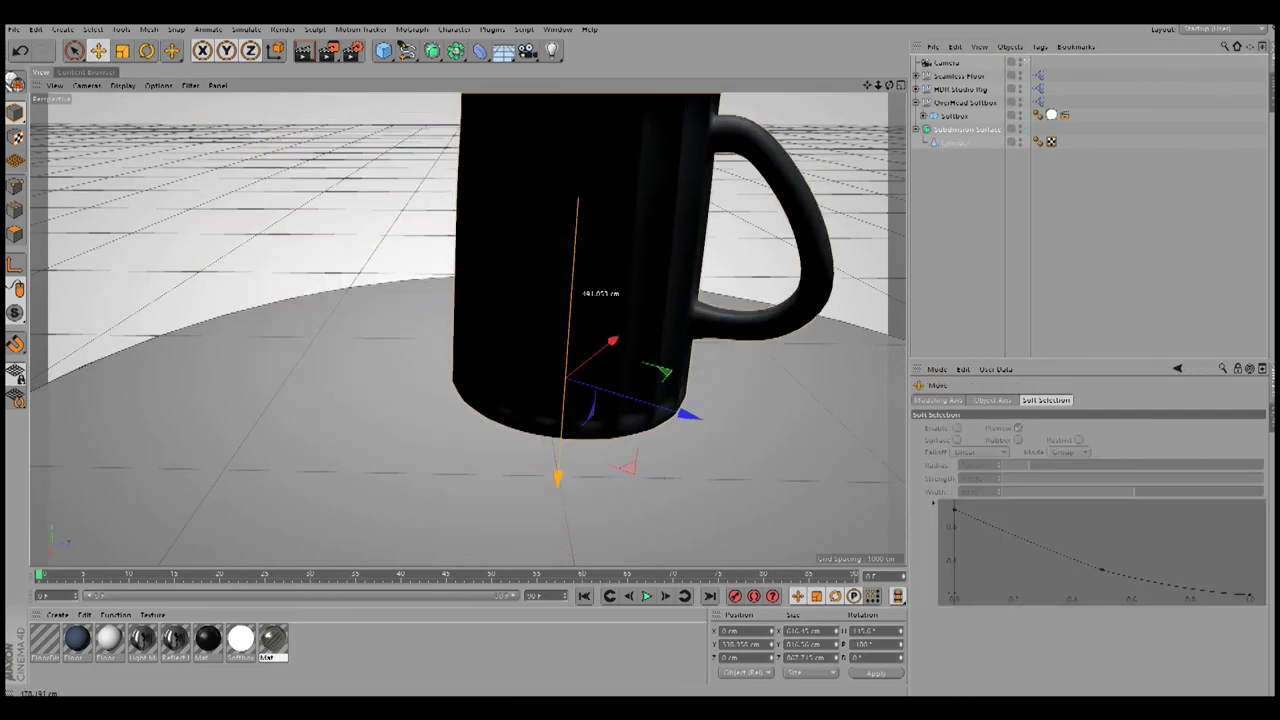
pyautogui.press('F5')
pyautogui.moveTo(733, 540); pyautogui.dragTo(727, 478)
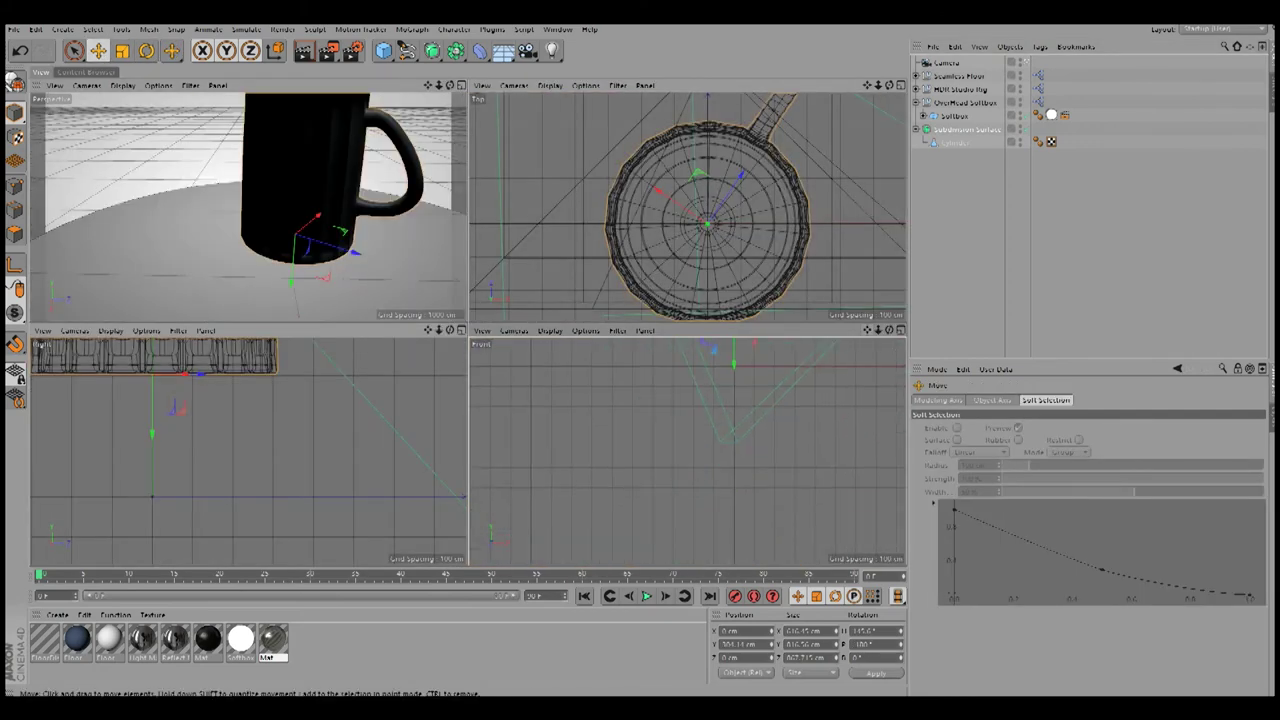
pyautogui.hotkey('ctrl', 'z')
pyautogui.hotkey('ctrl', 'z')
pyautogui.hotkey('ctrl', 'z')
pyautogui.hotkey('ctrl', 'z')
# Step: Copy and paste the mug, place the duplicate beside the original, and render with Shift+R
pyautogui.hotkey('ctrl', 'c')
pyautogui.hotkey('ctrl', 'v')
pyautogui.moveTo(300, 150); pyautogui.dragTo(160, 135)
pyautogui.press('r')
pyautogui.press('F1')
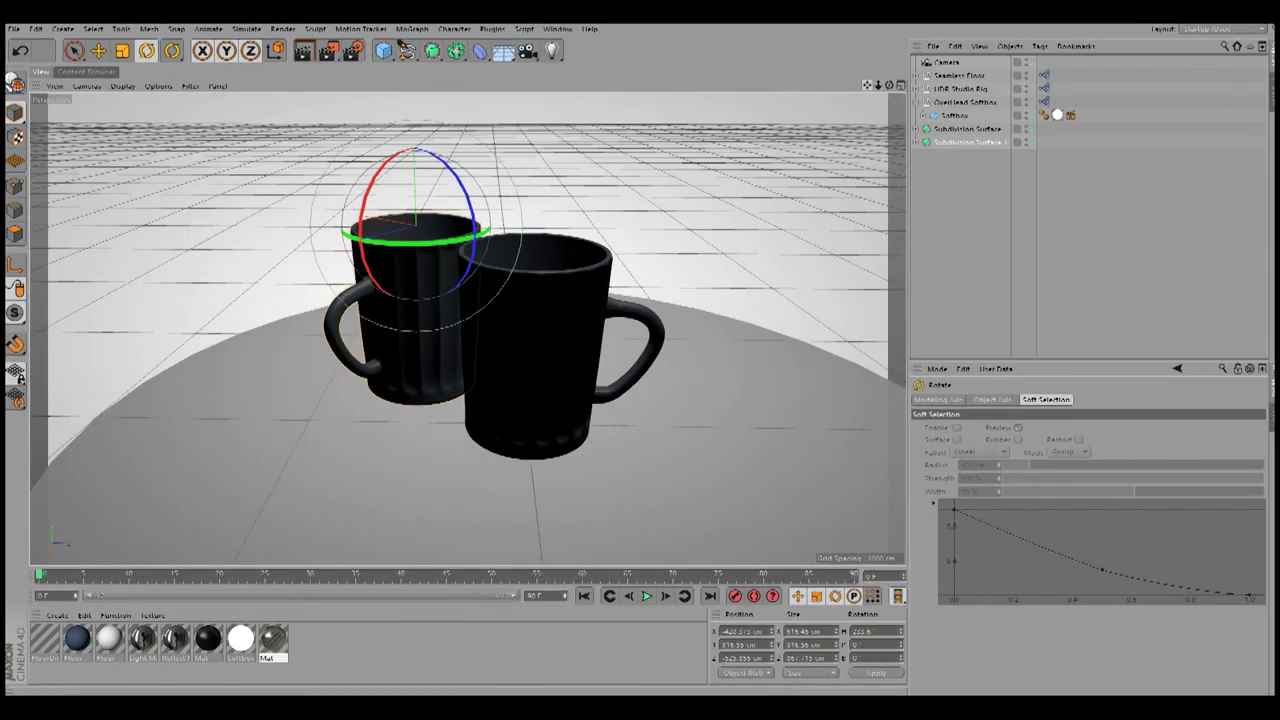
pyautogui.keyDown('alt'); pyautogui.moveTo(470, 330); pyautogui.dragTo(520, 300); pyautogui.keyUp('alt')
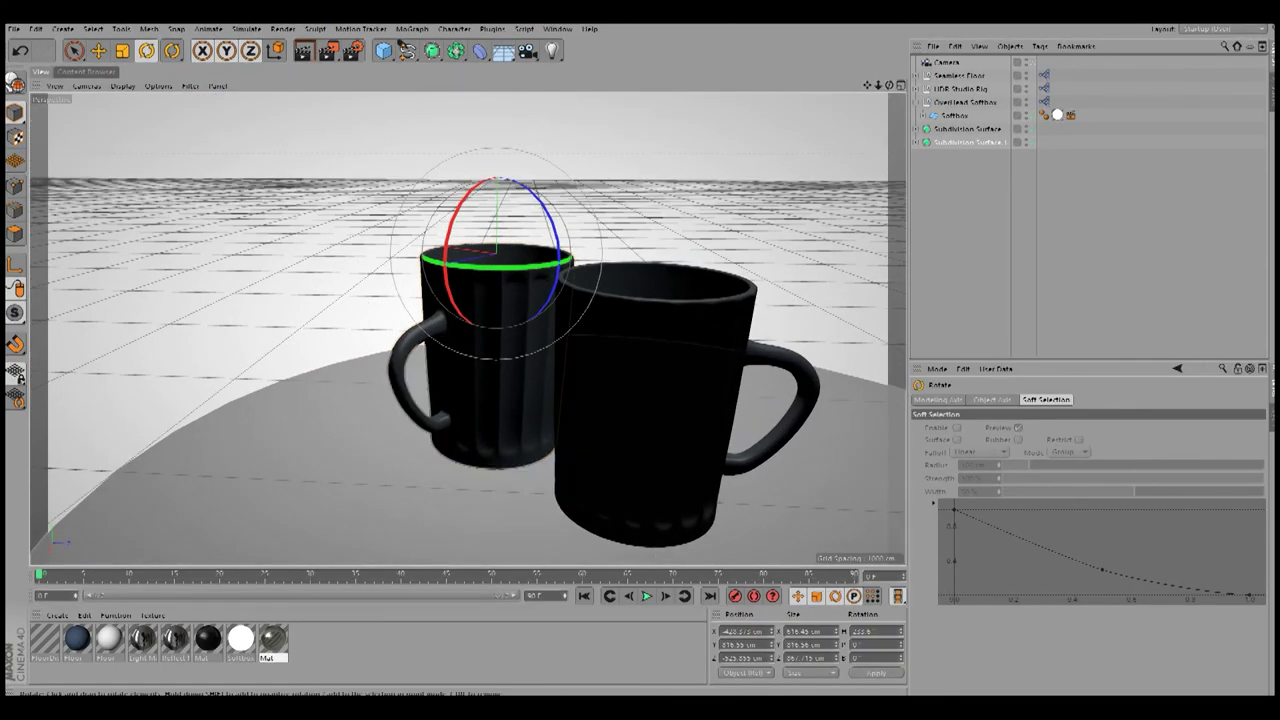
pyautogui.hotkey('ctrl', 'shift', 'a')
pyautogui.hotkey('shift', 'r')
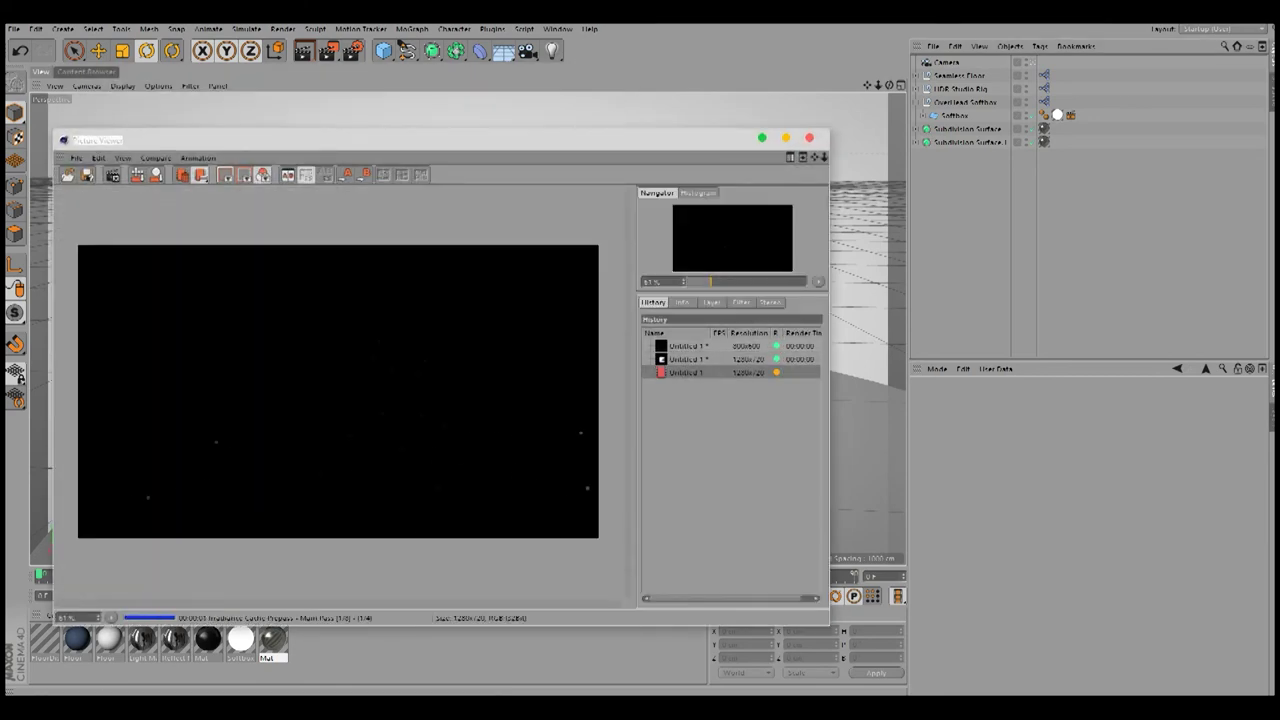
# Step: Open and close the Customize Commands list while the Picture Viewer render finishes
pyautogui.hotkey('shift', 'F12')
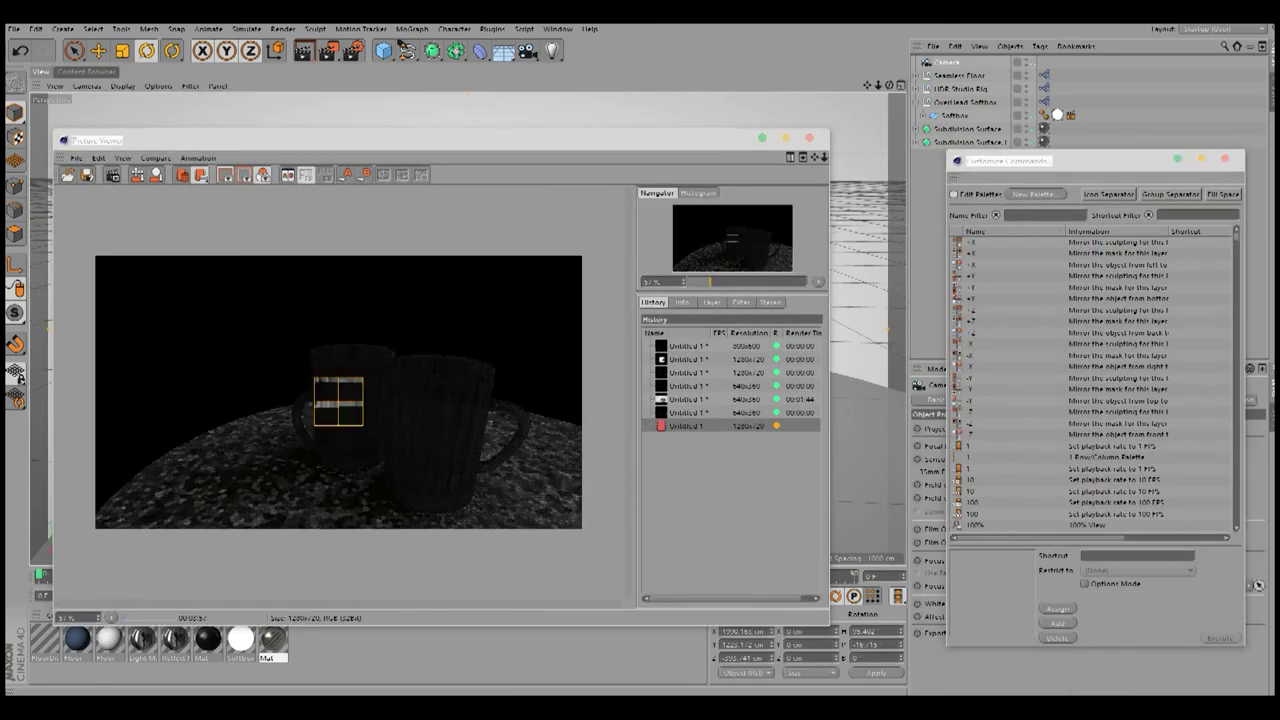
pyautogui.hotkey('shift', 'F12')
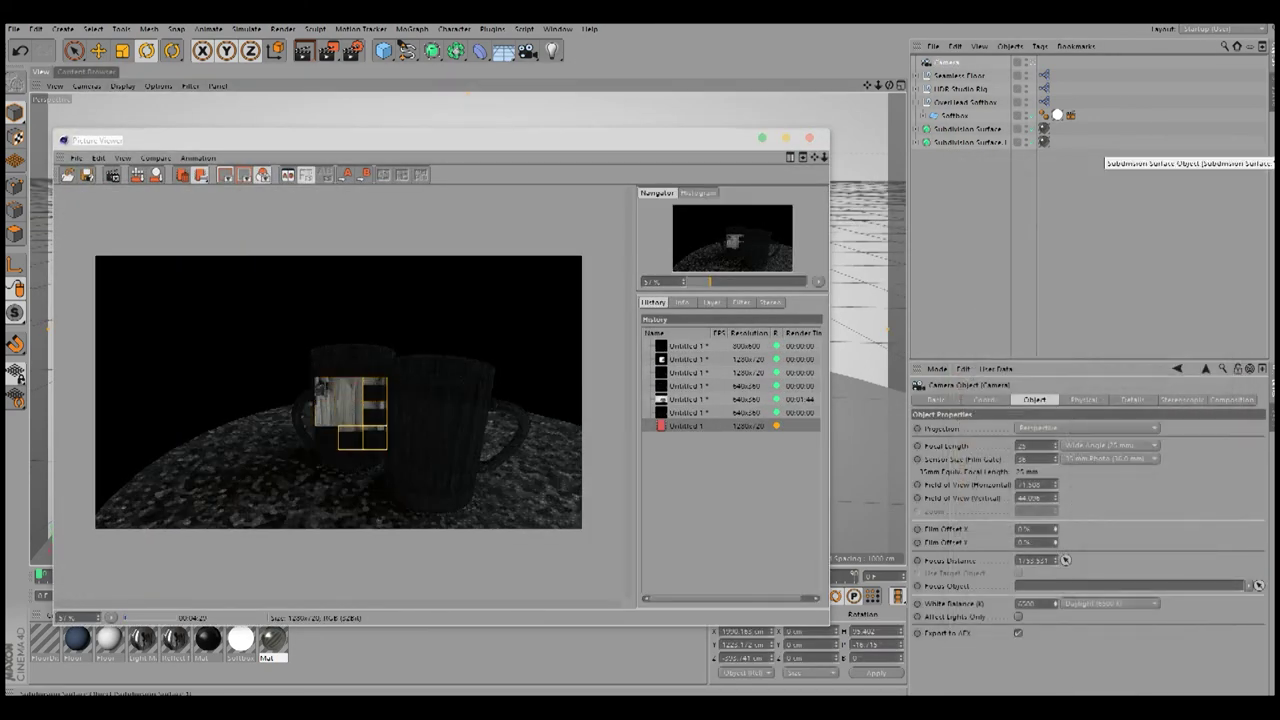